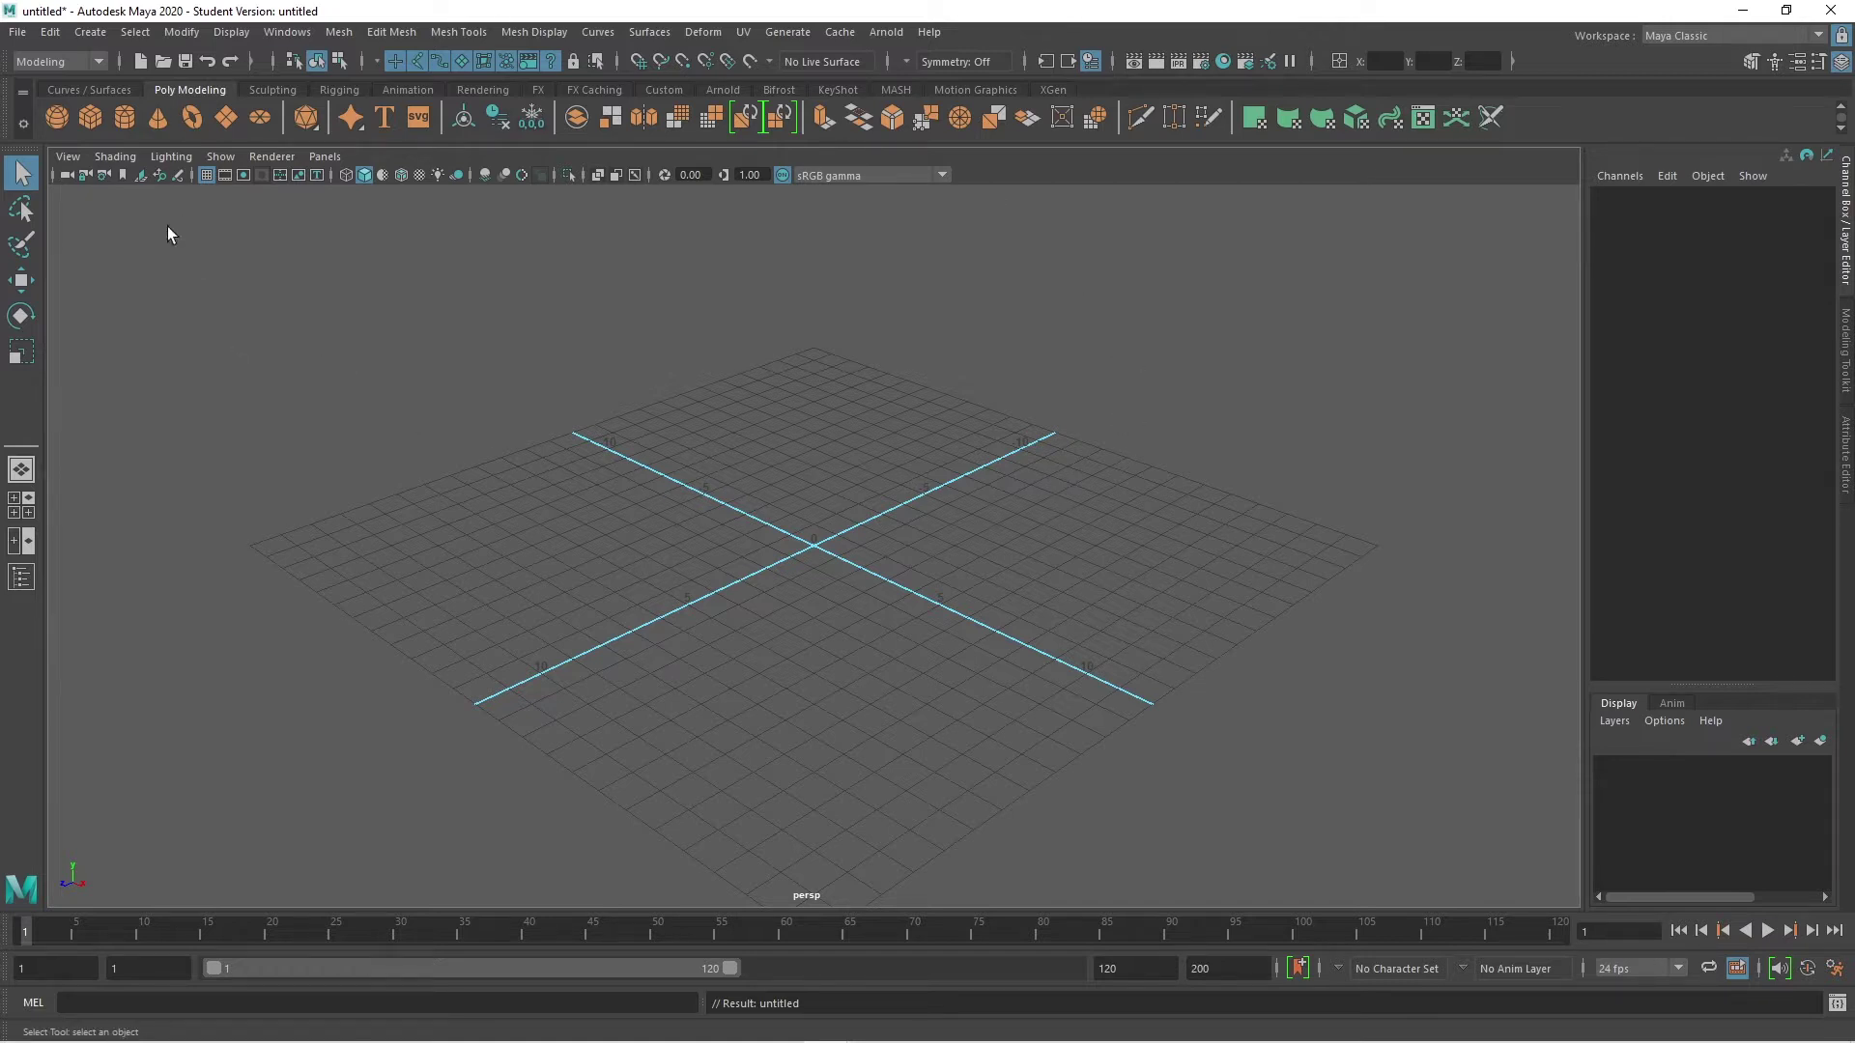
Step: Start a new project in the Project Window and name it GFXGYAN_MAYA
click(19, 35)
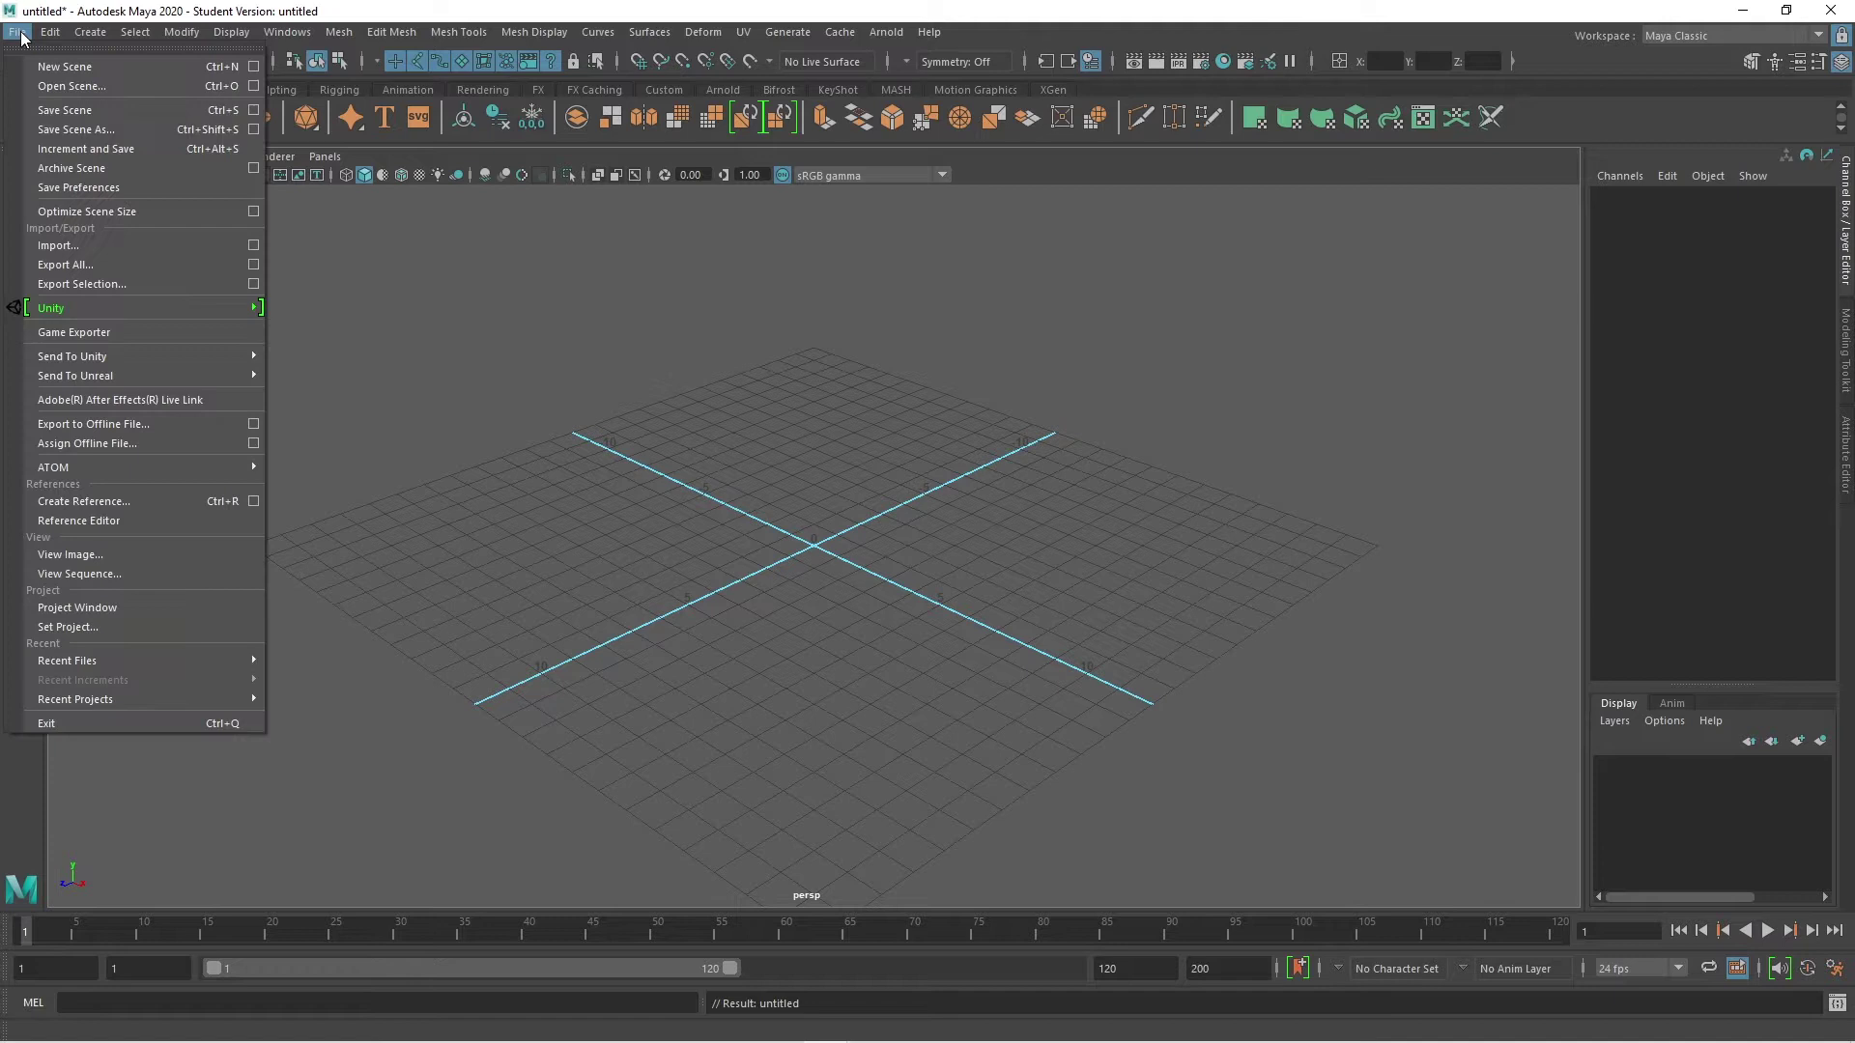
click(75, 608)
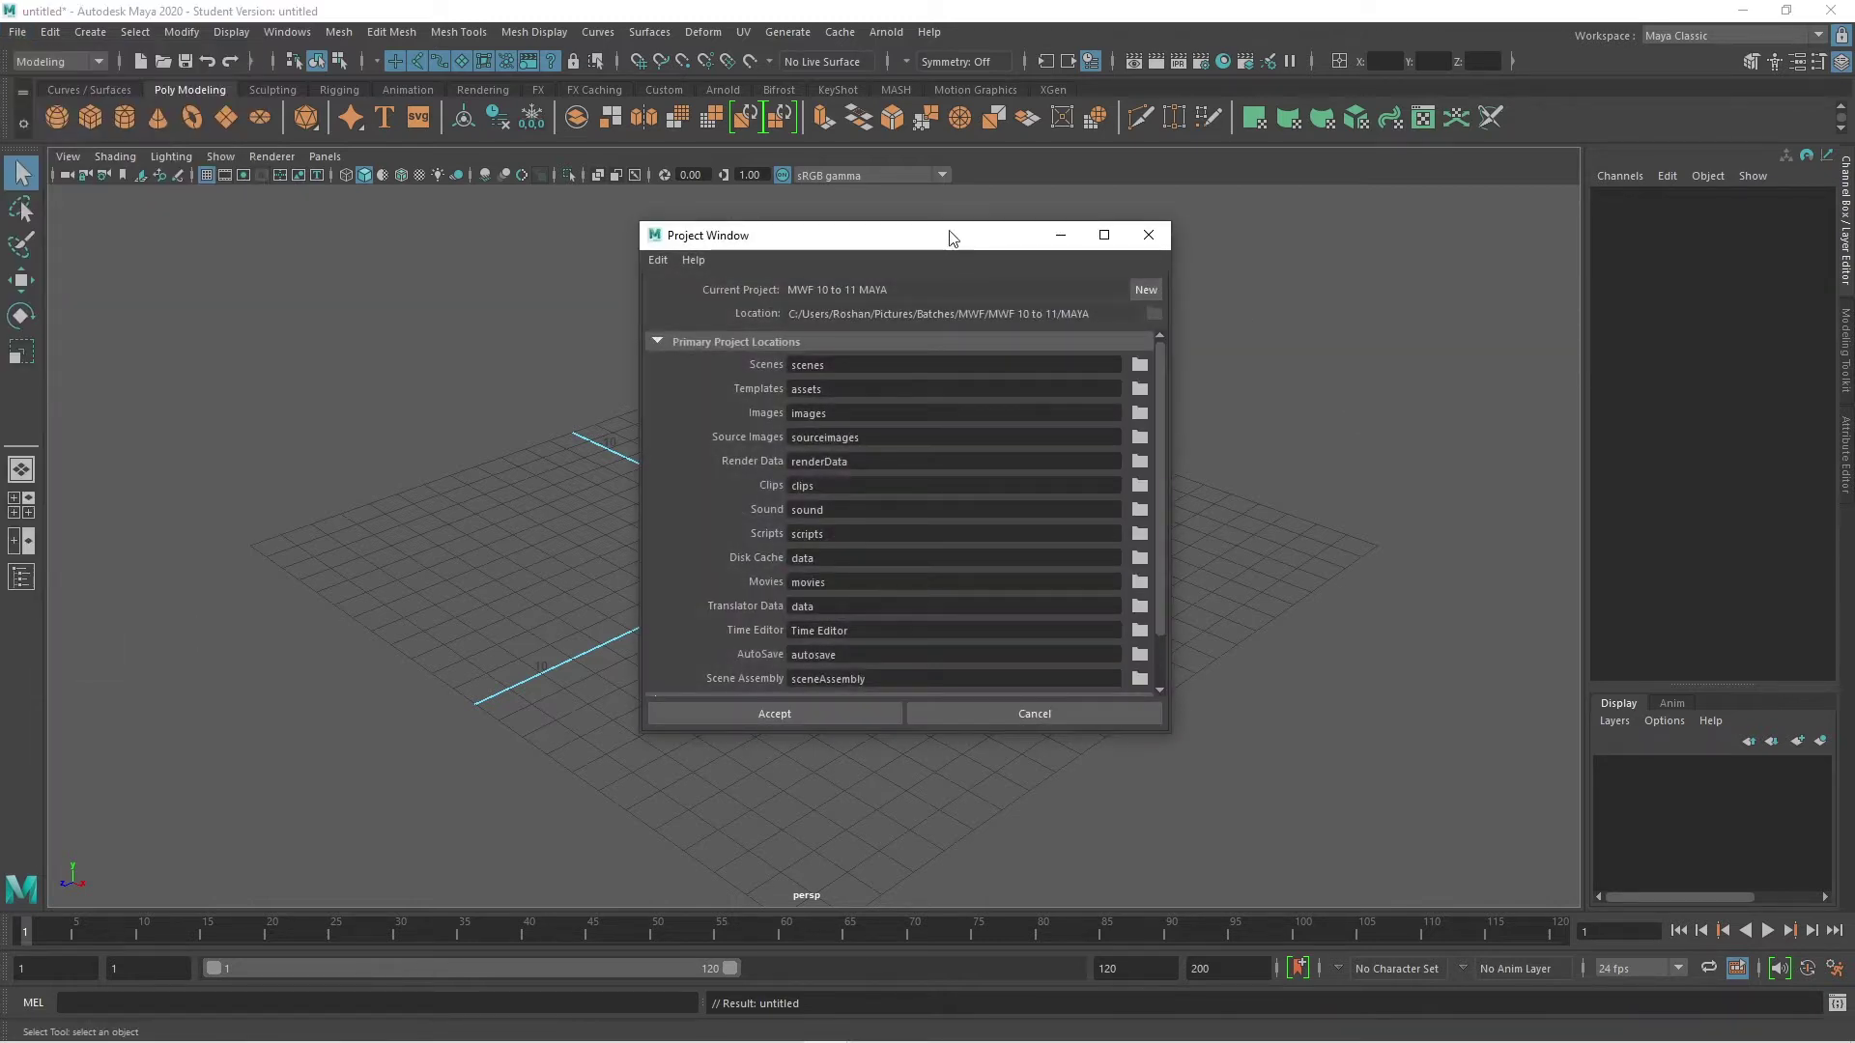
drag(952, 238, 923, 272)
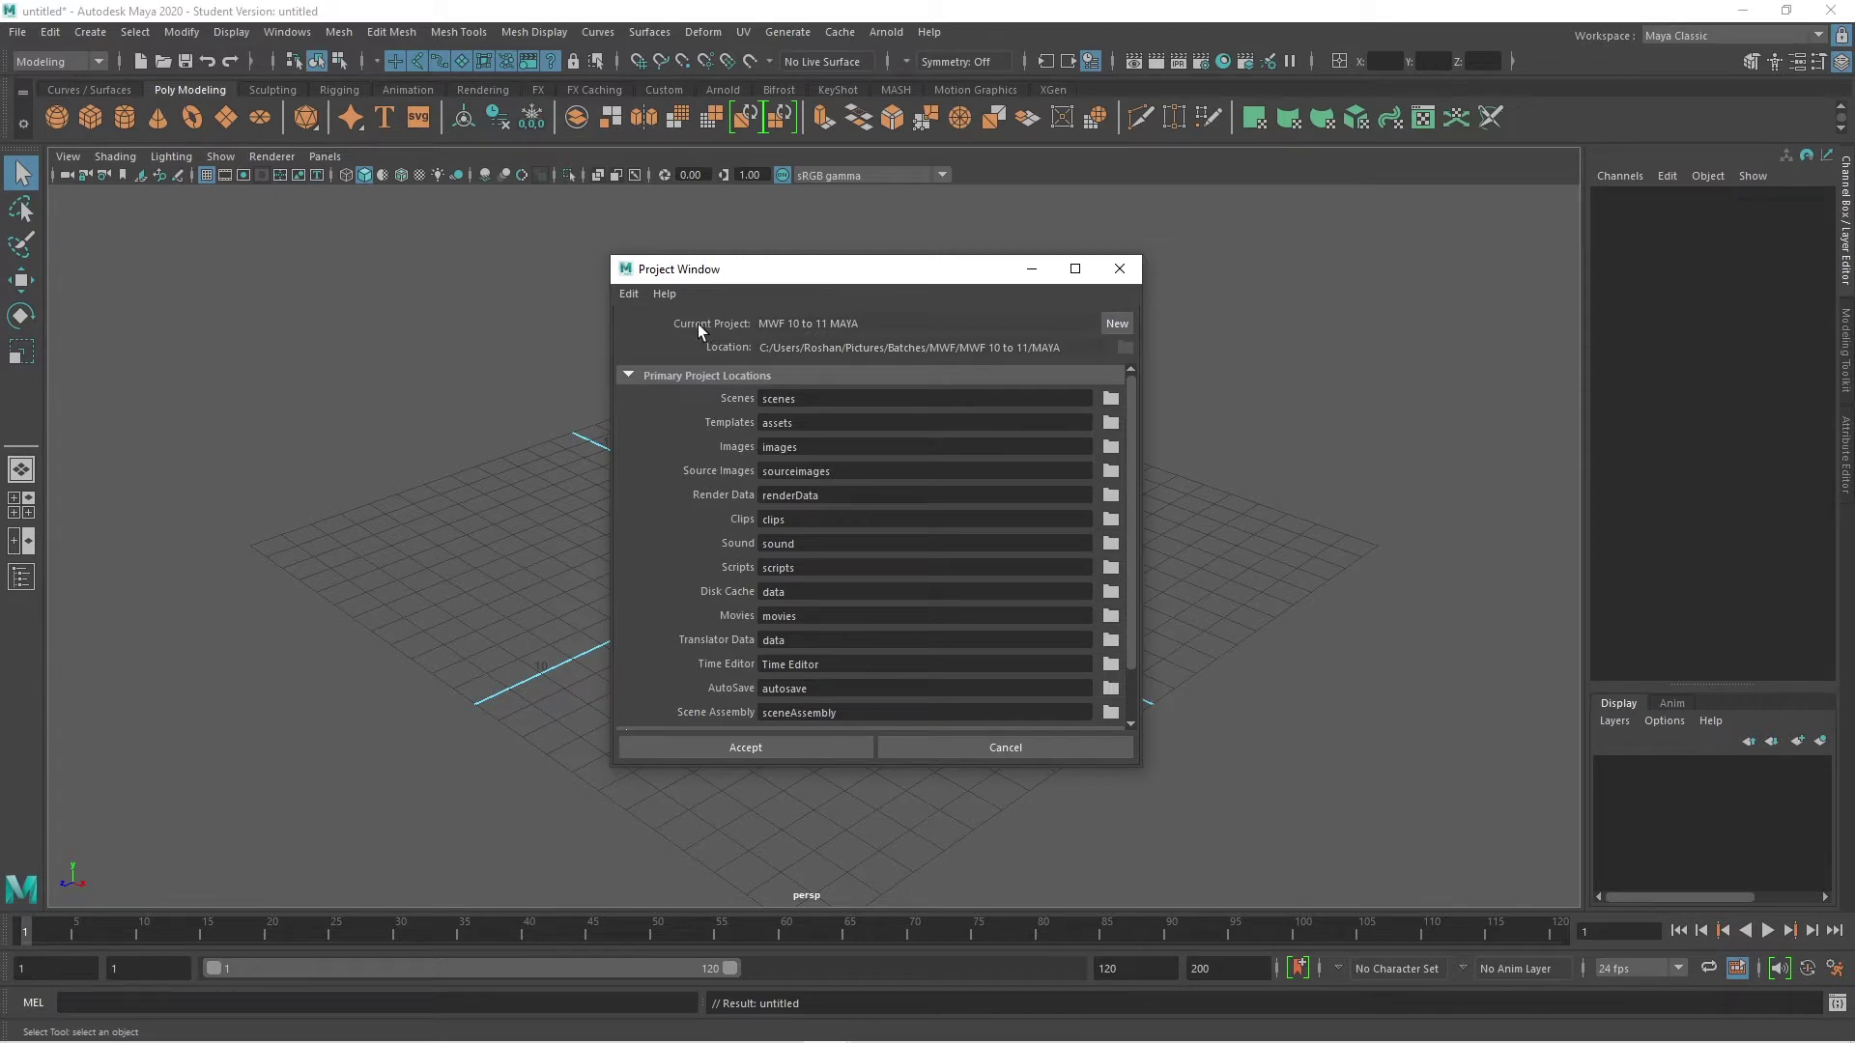
click(1116, 324)
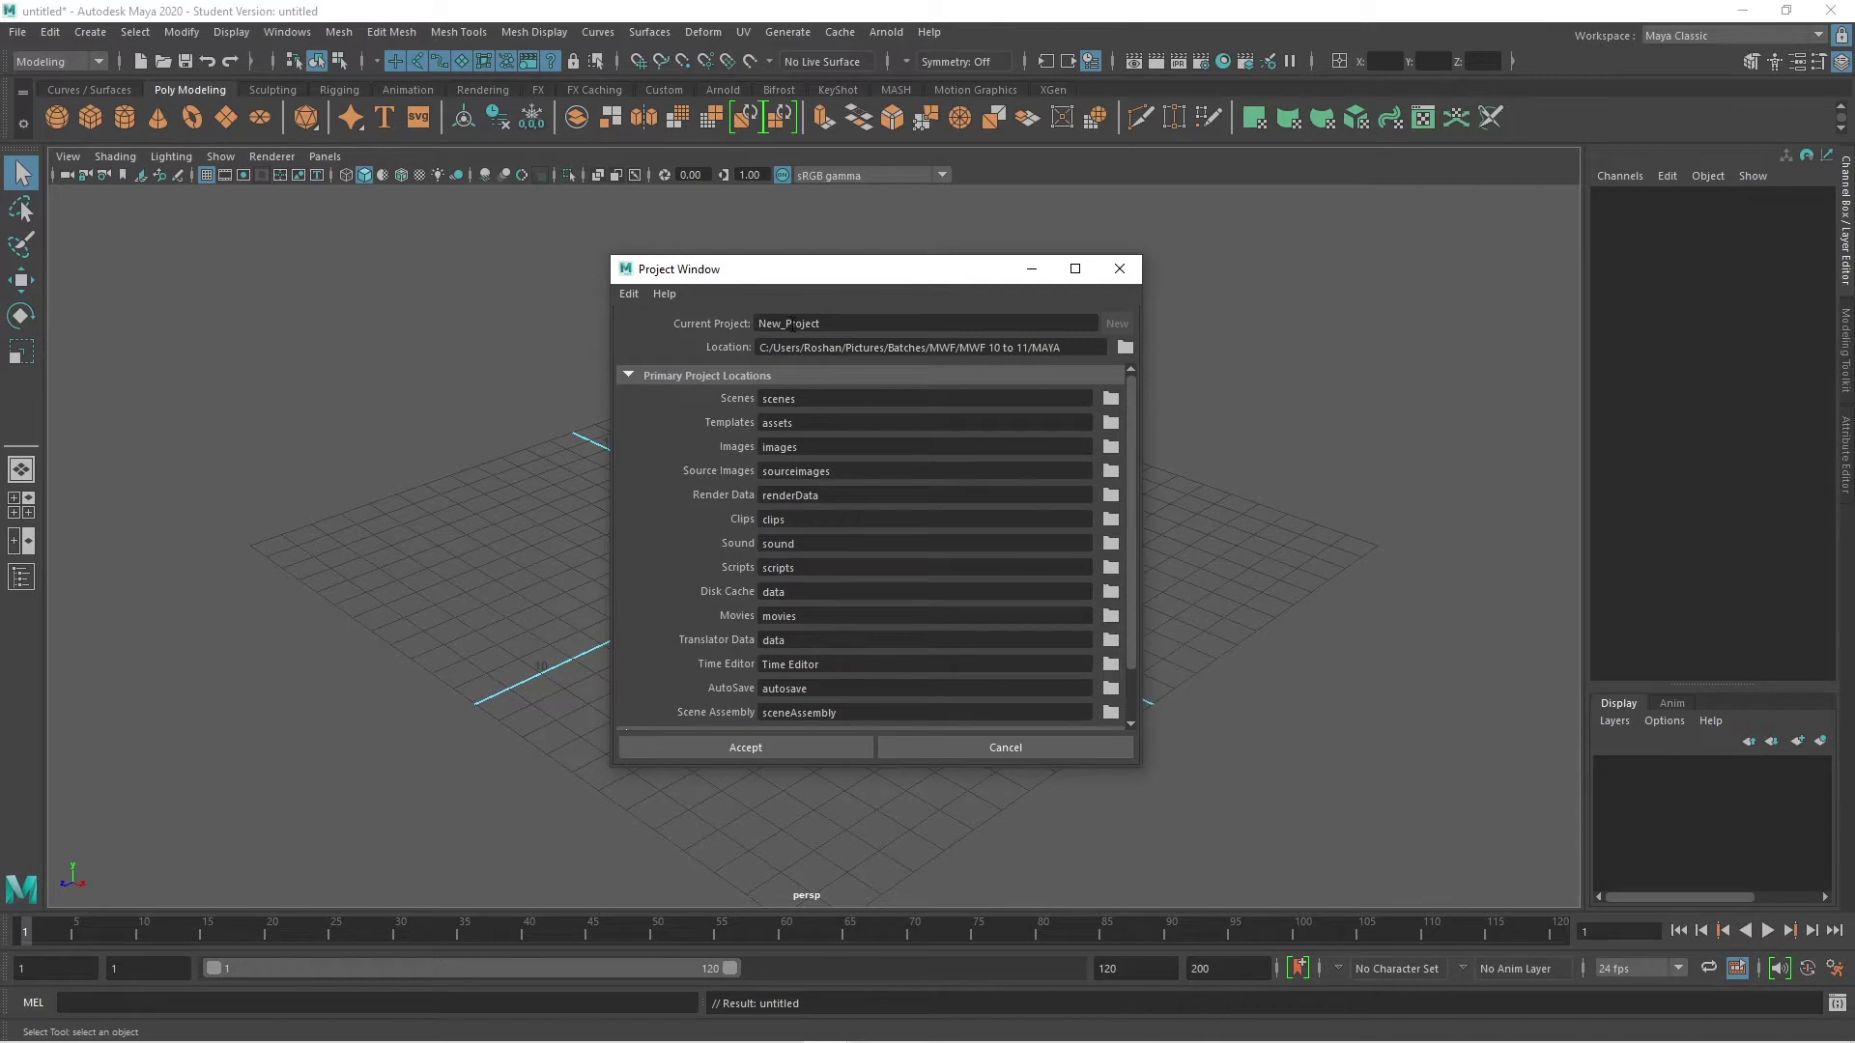
drag(829, 323, 734, 323)
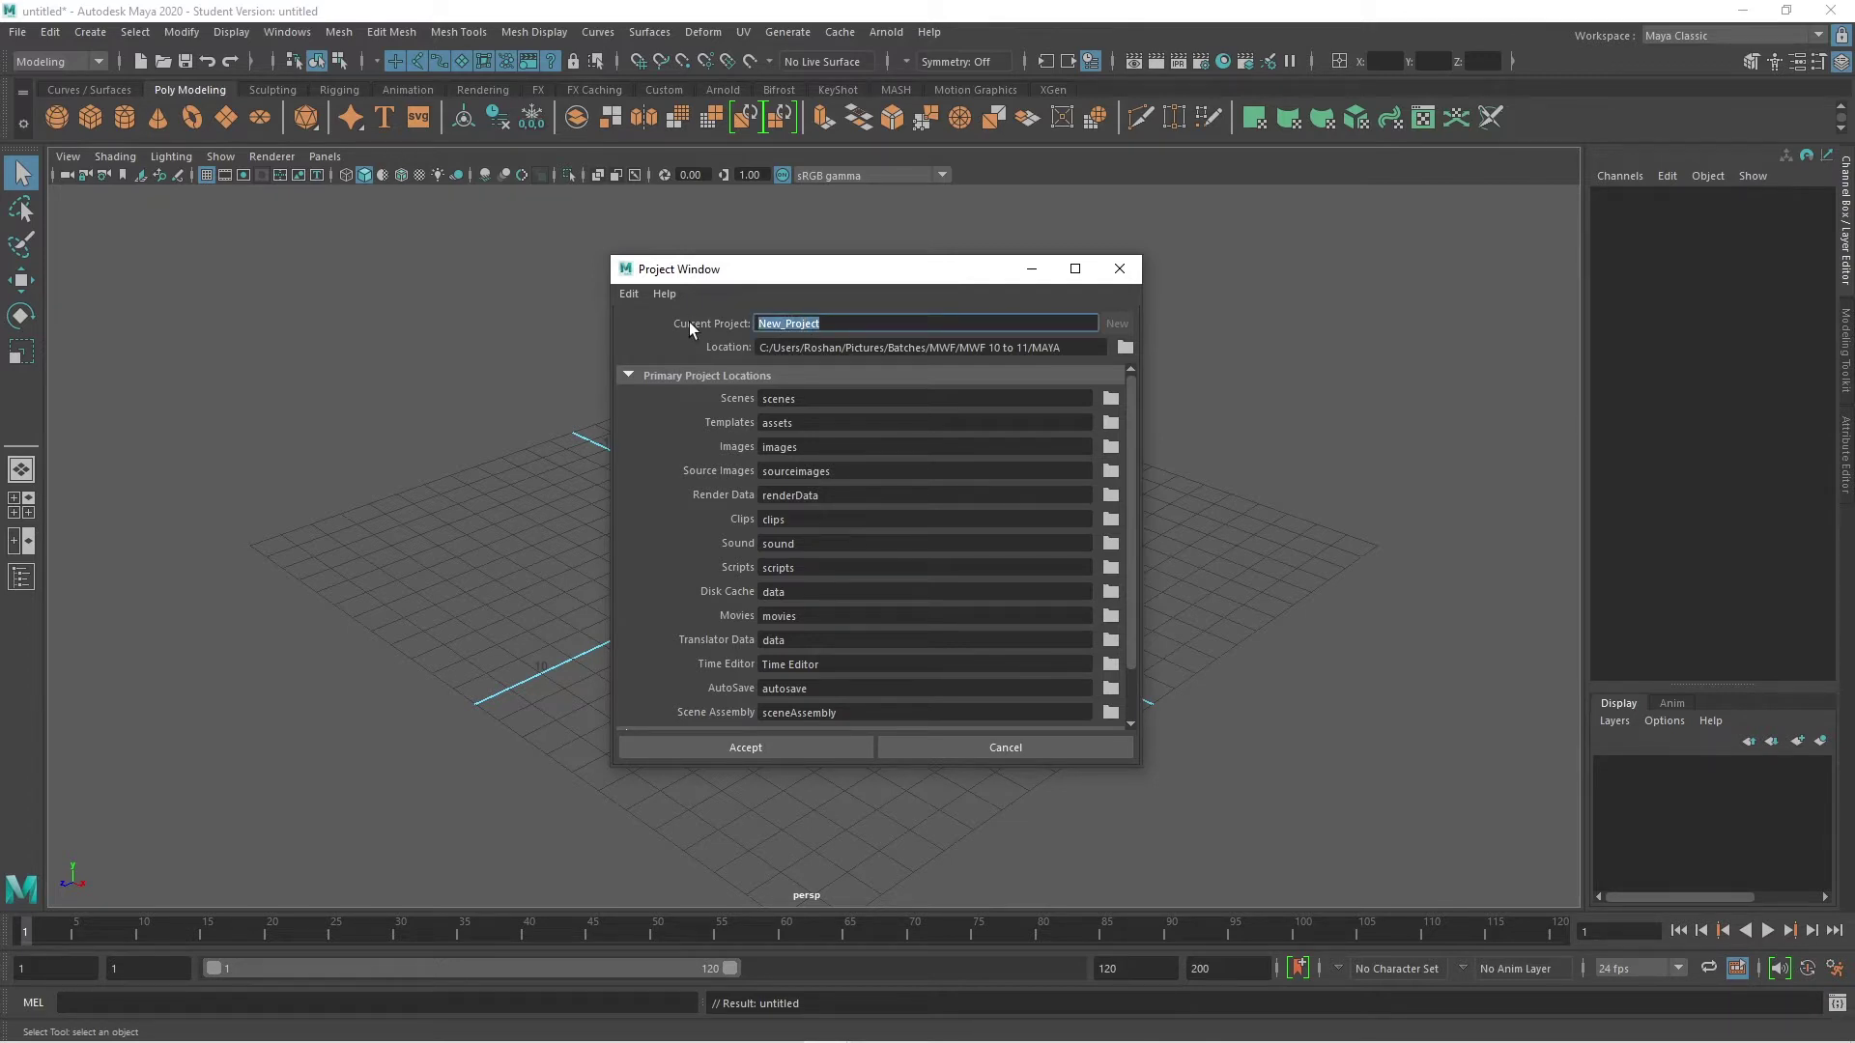
text(GFXGYAN_MAYA)
Step: Set the new project's location to the folder D:\GFX GYAN\Tutorial\Maya\Project
click(1127, 348)
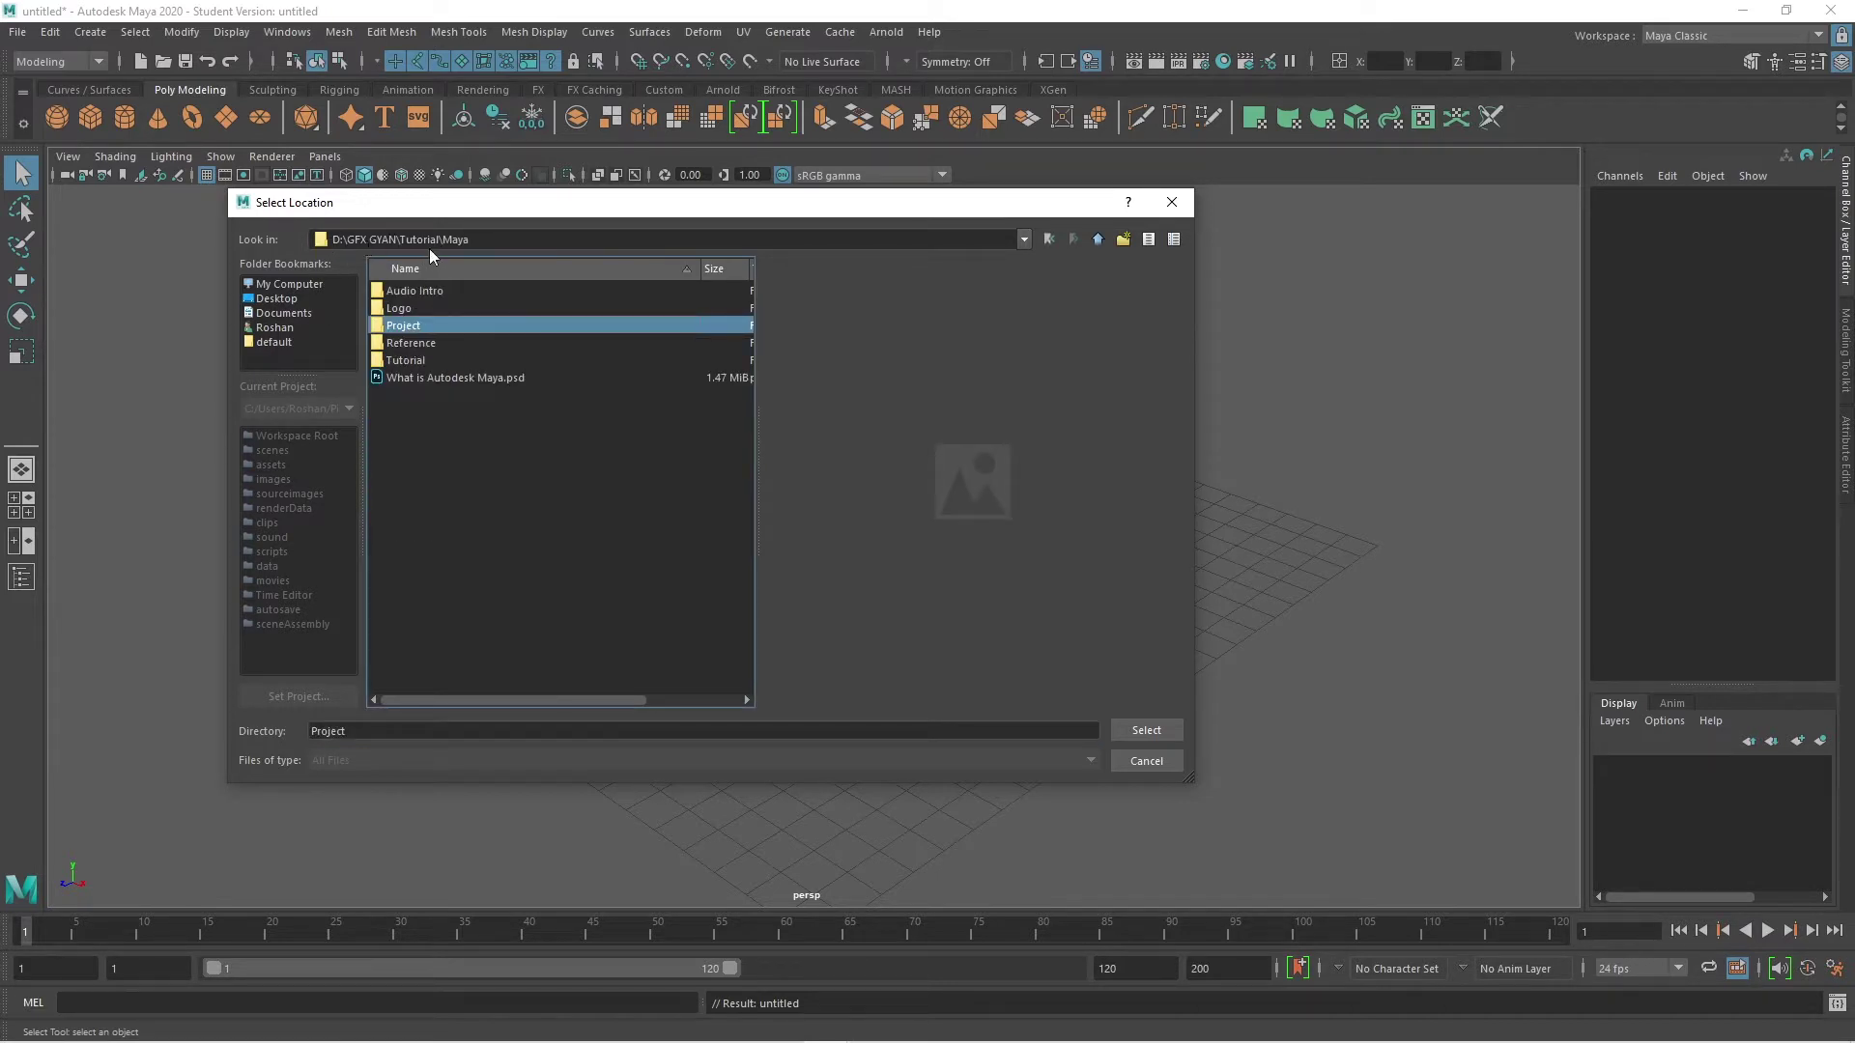
double_click(406, 326)
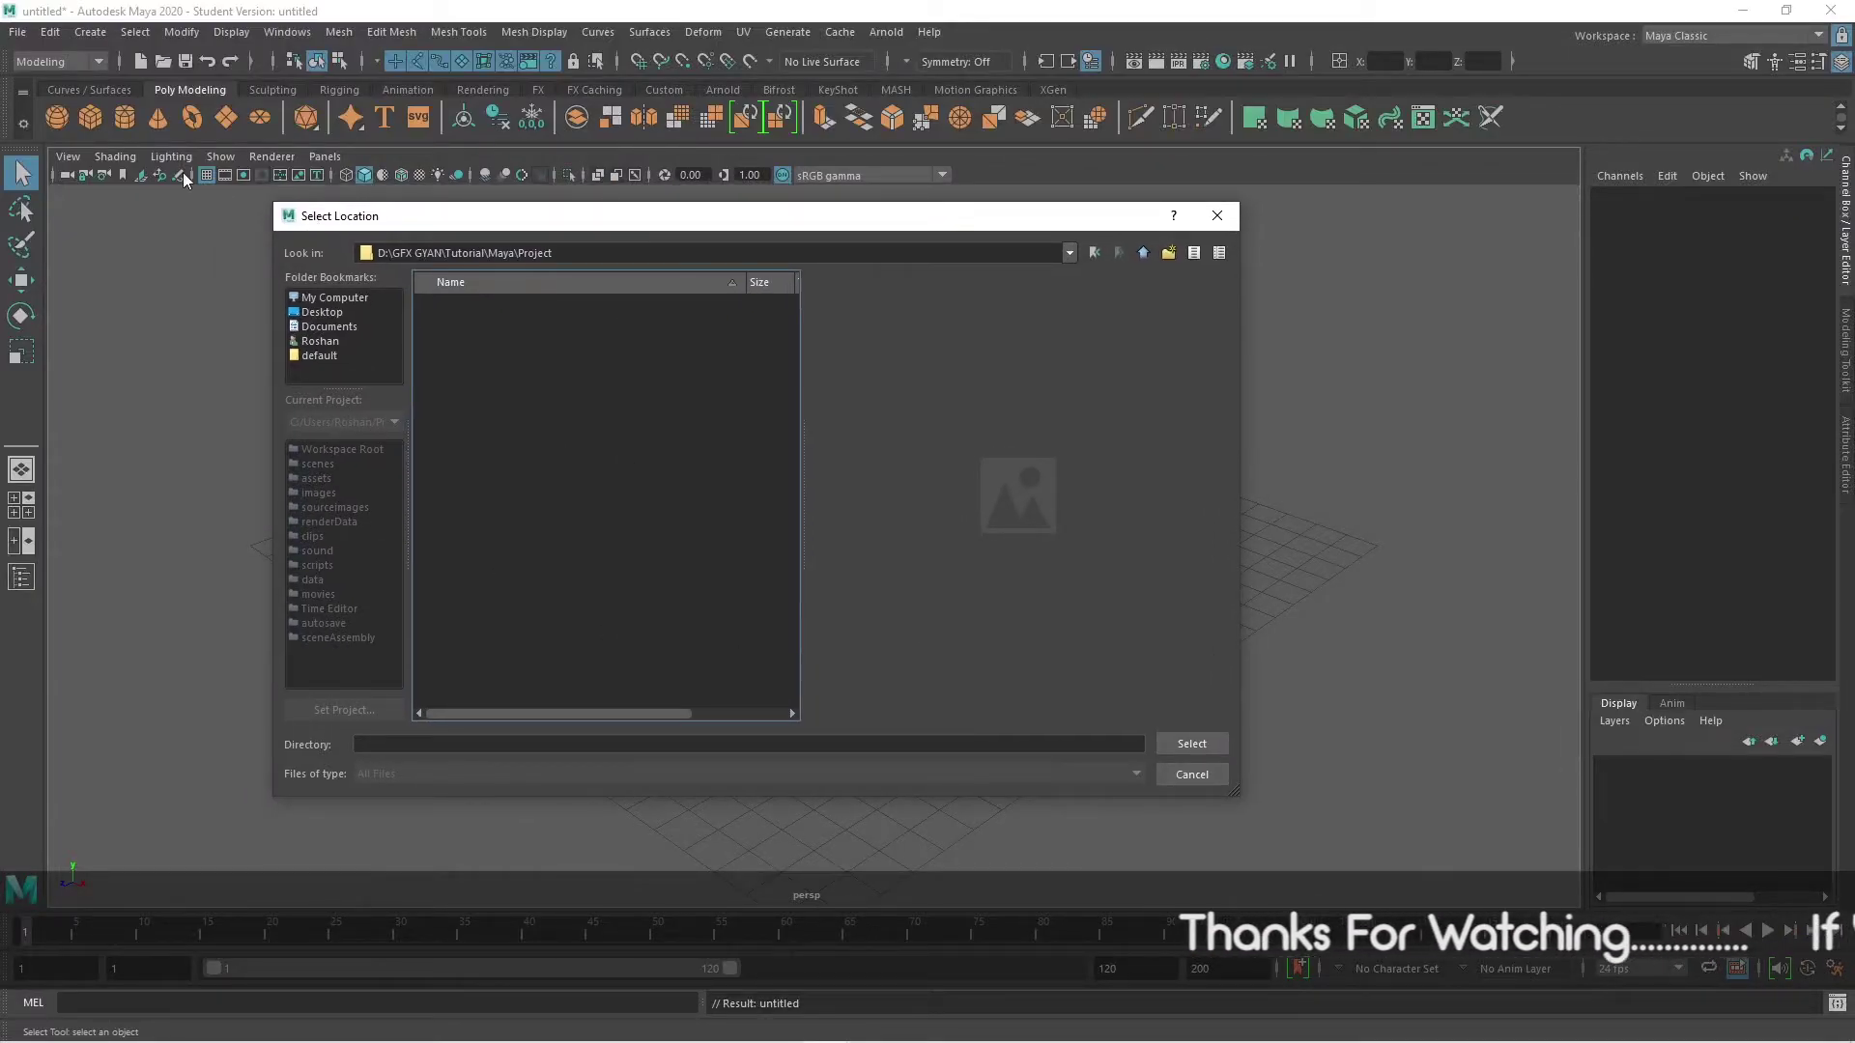
click(1189, 743)
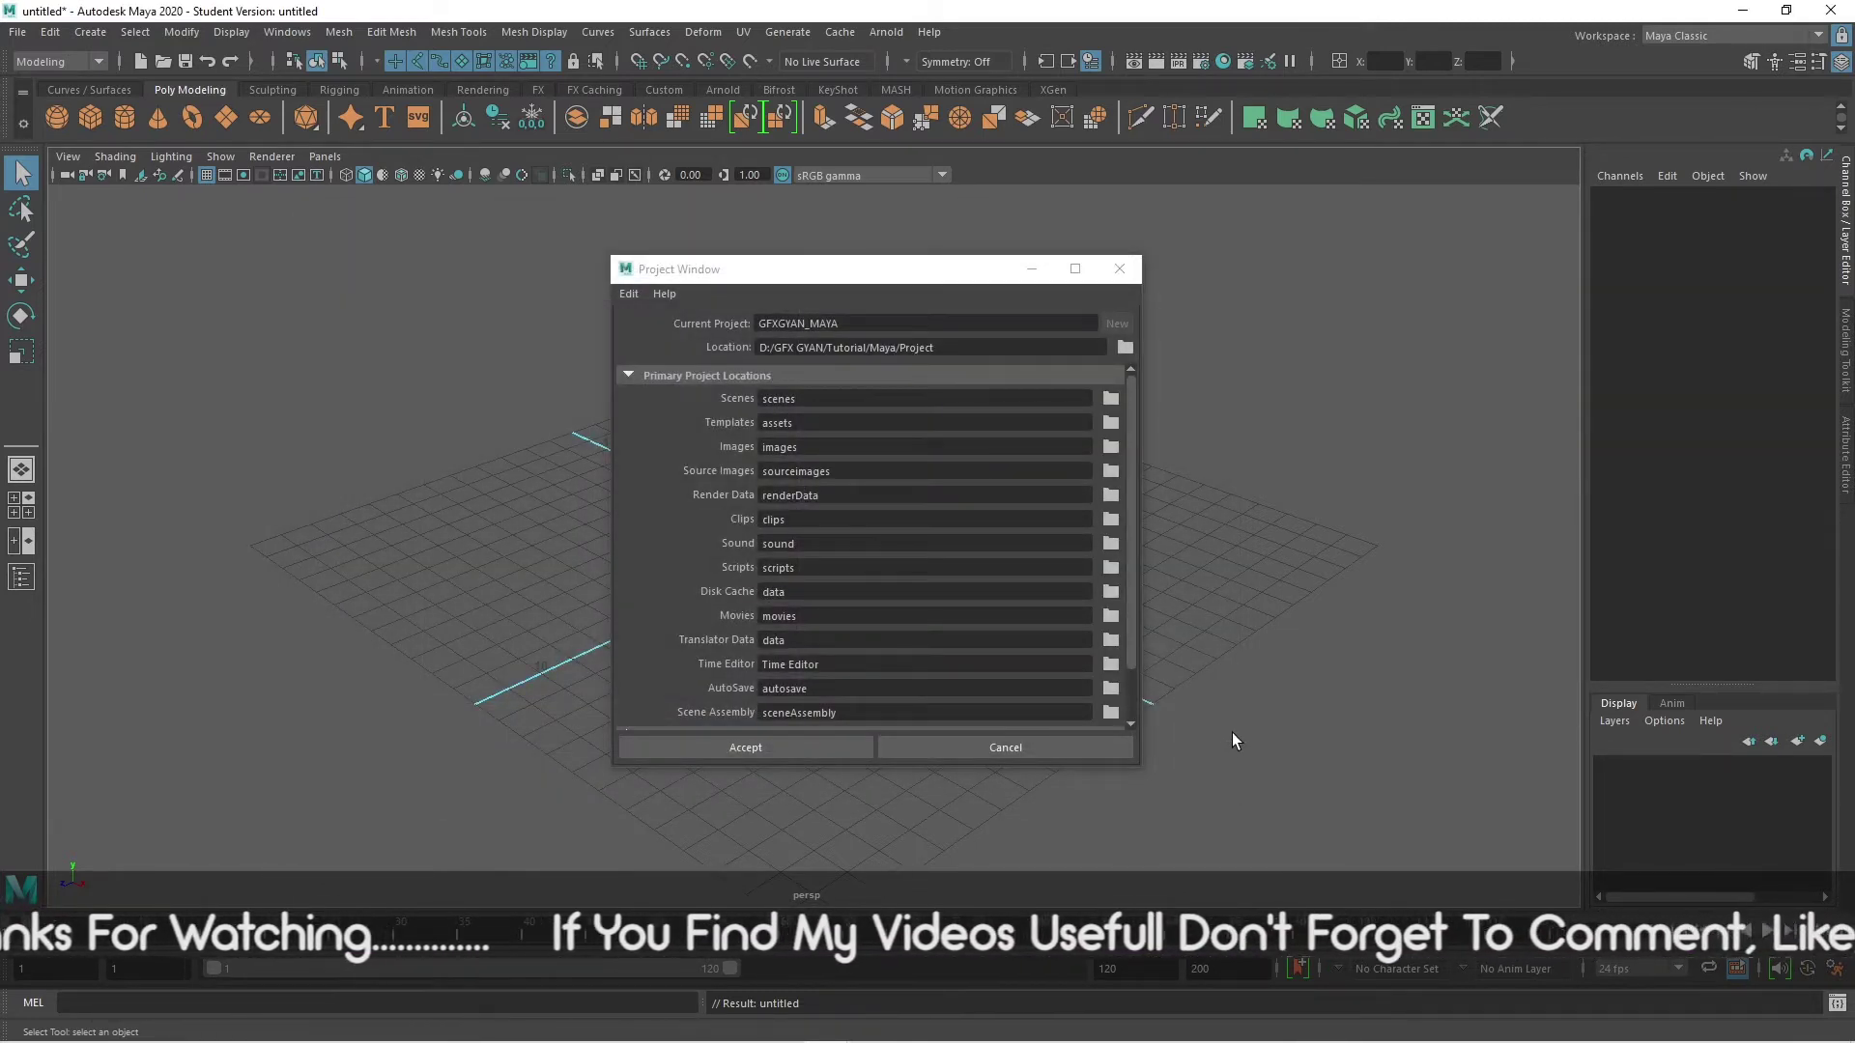
click(873, 274)
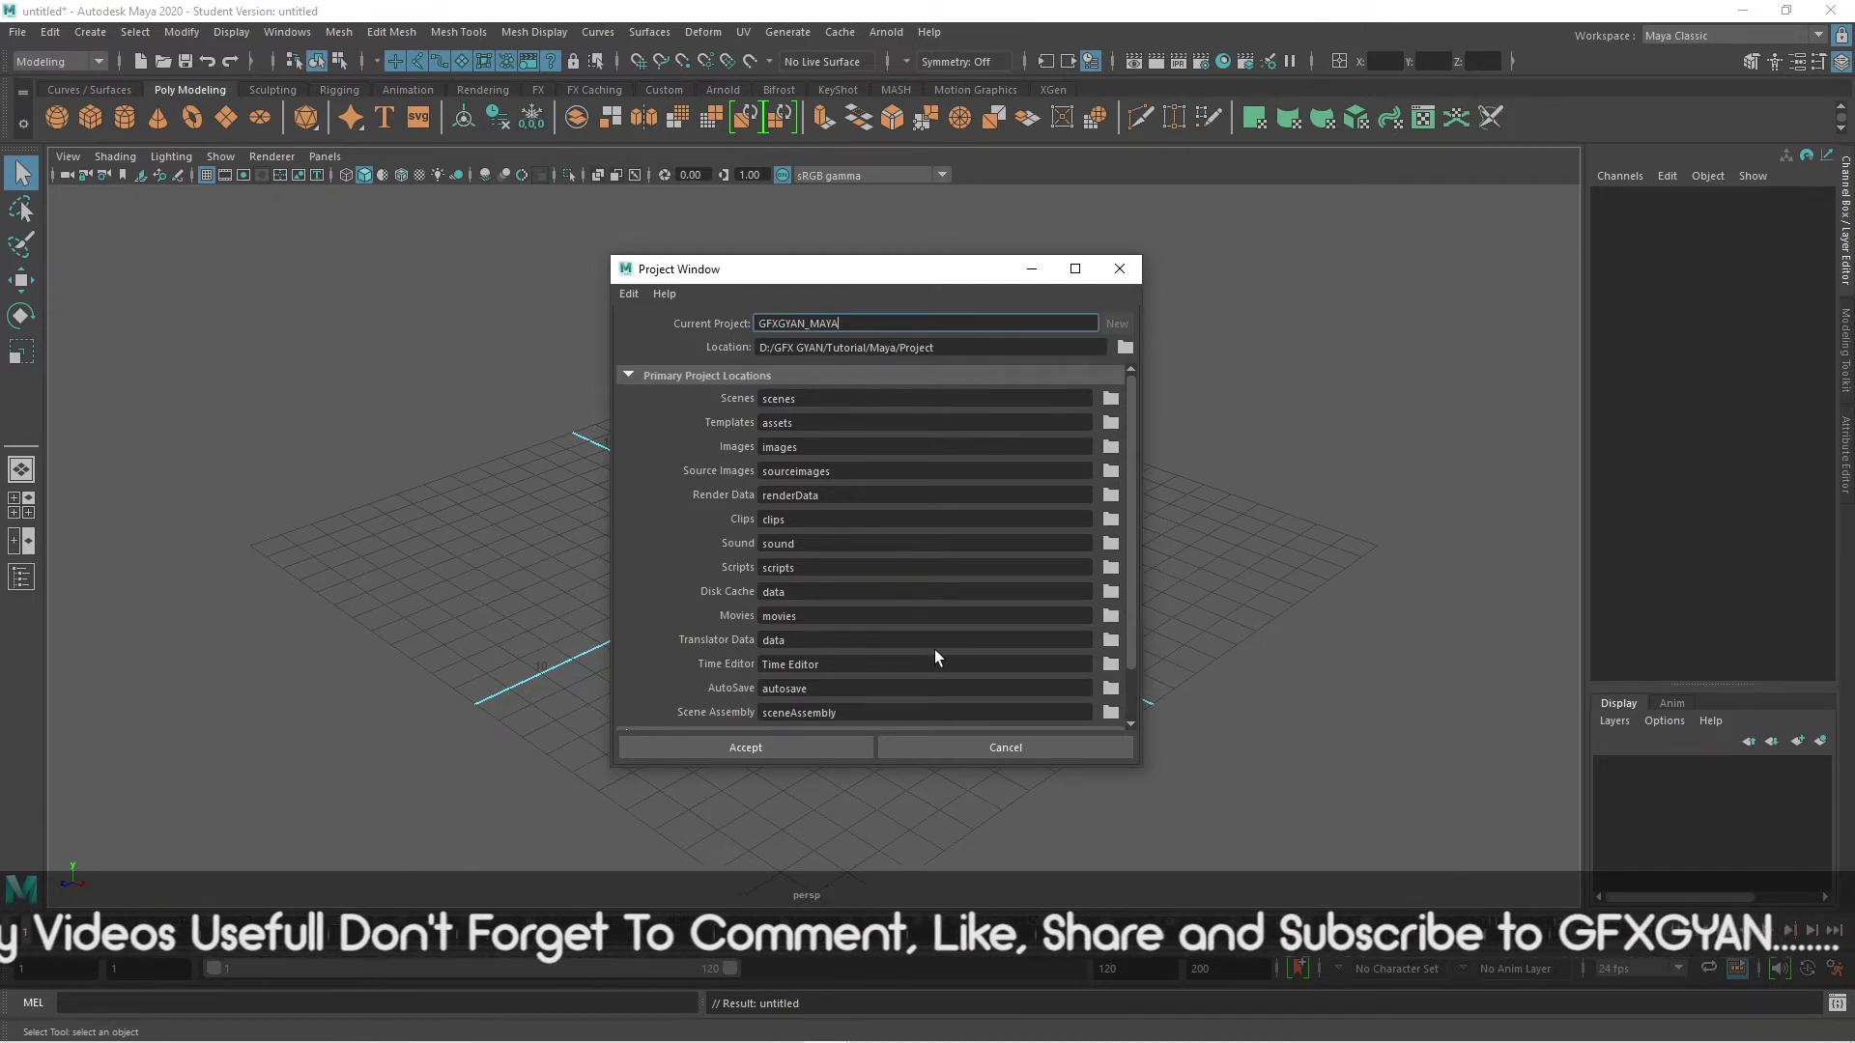
Step: Review the project's primary folder locations, from Scenes down to Scene Assembly
scroll(921, 641, down, 3)
scroll(897, 612, up, 3)
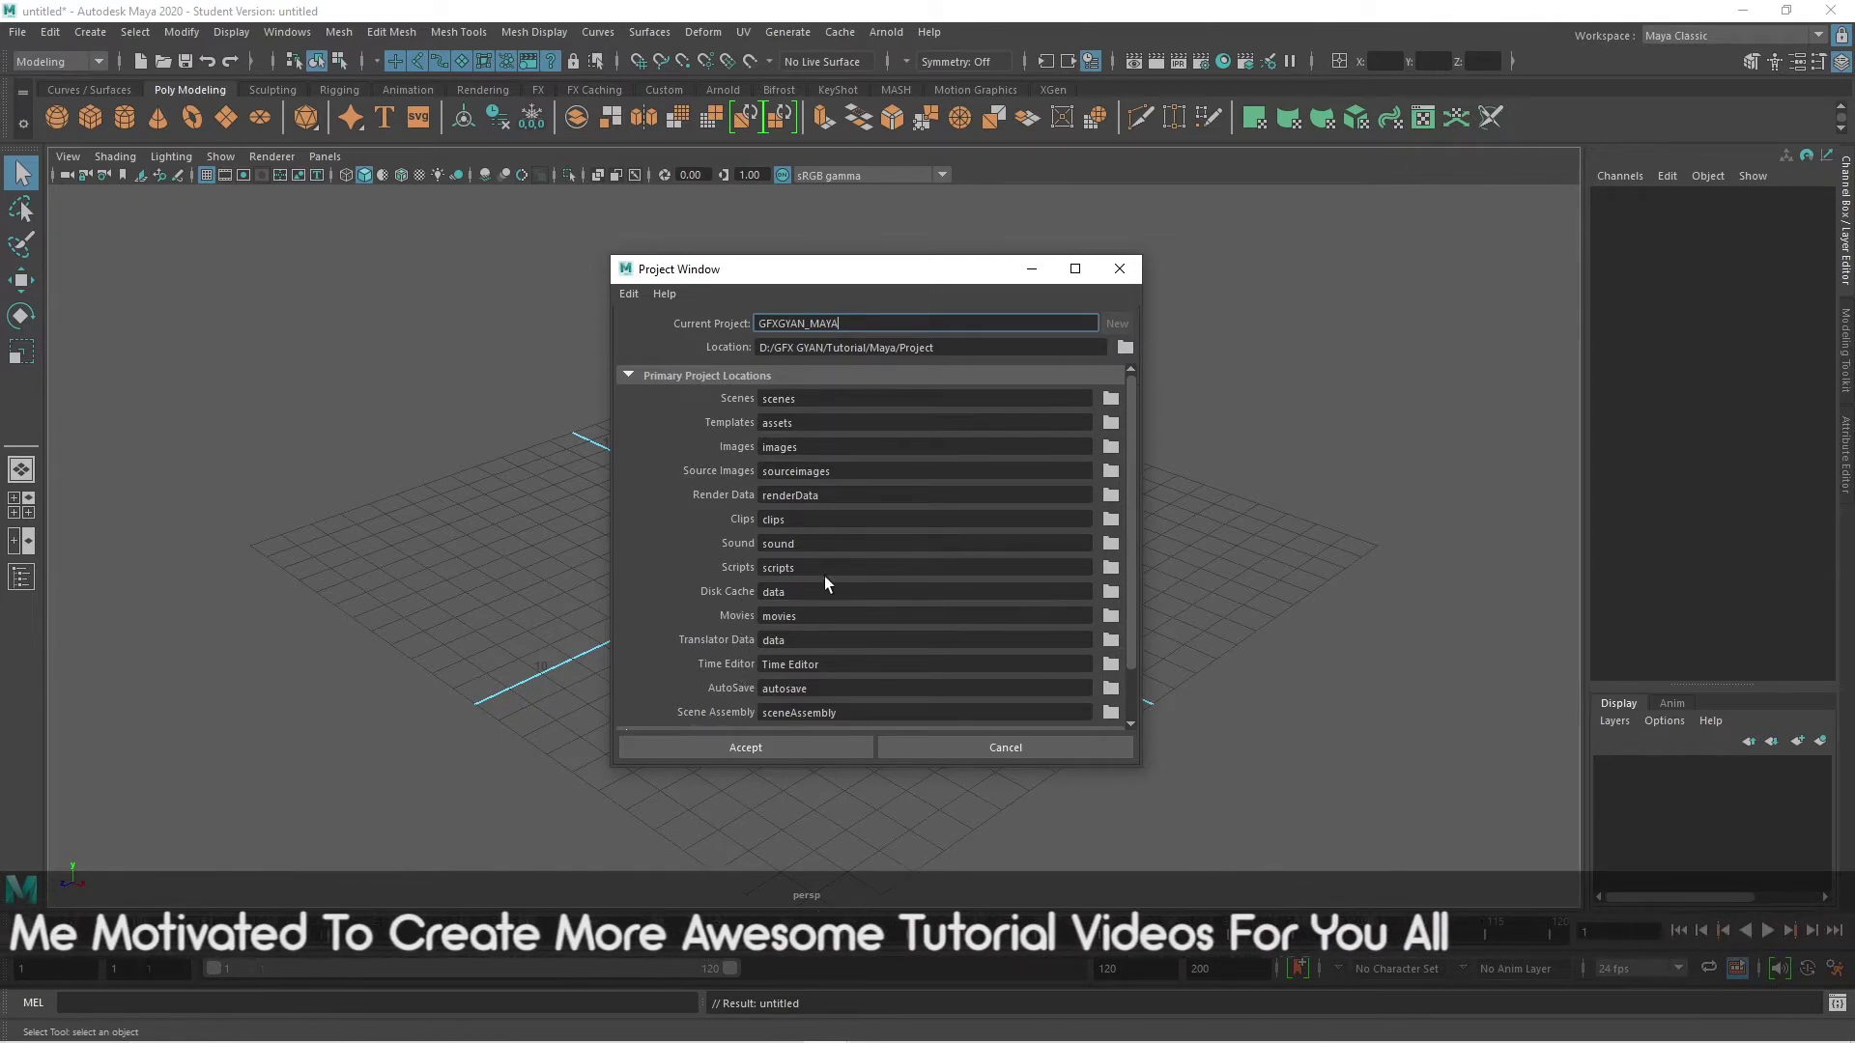
scroll(826, 587, down, 5)
scroll(826, 588, up, 5)
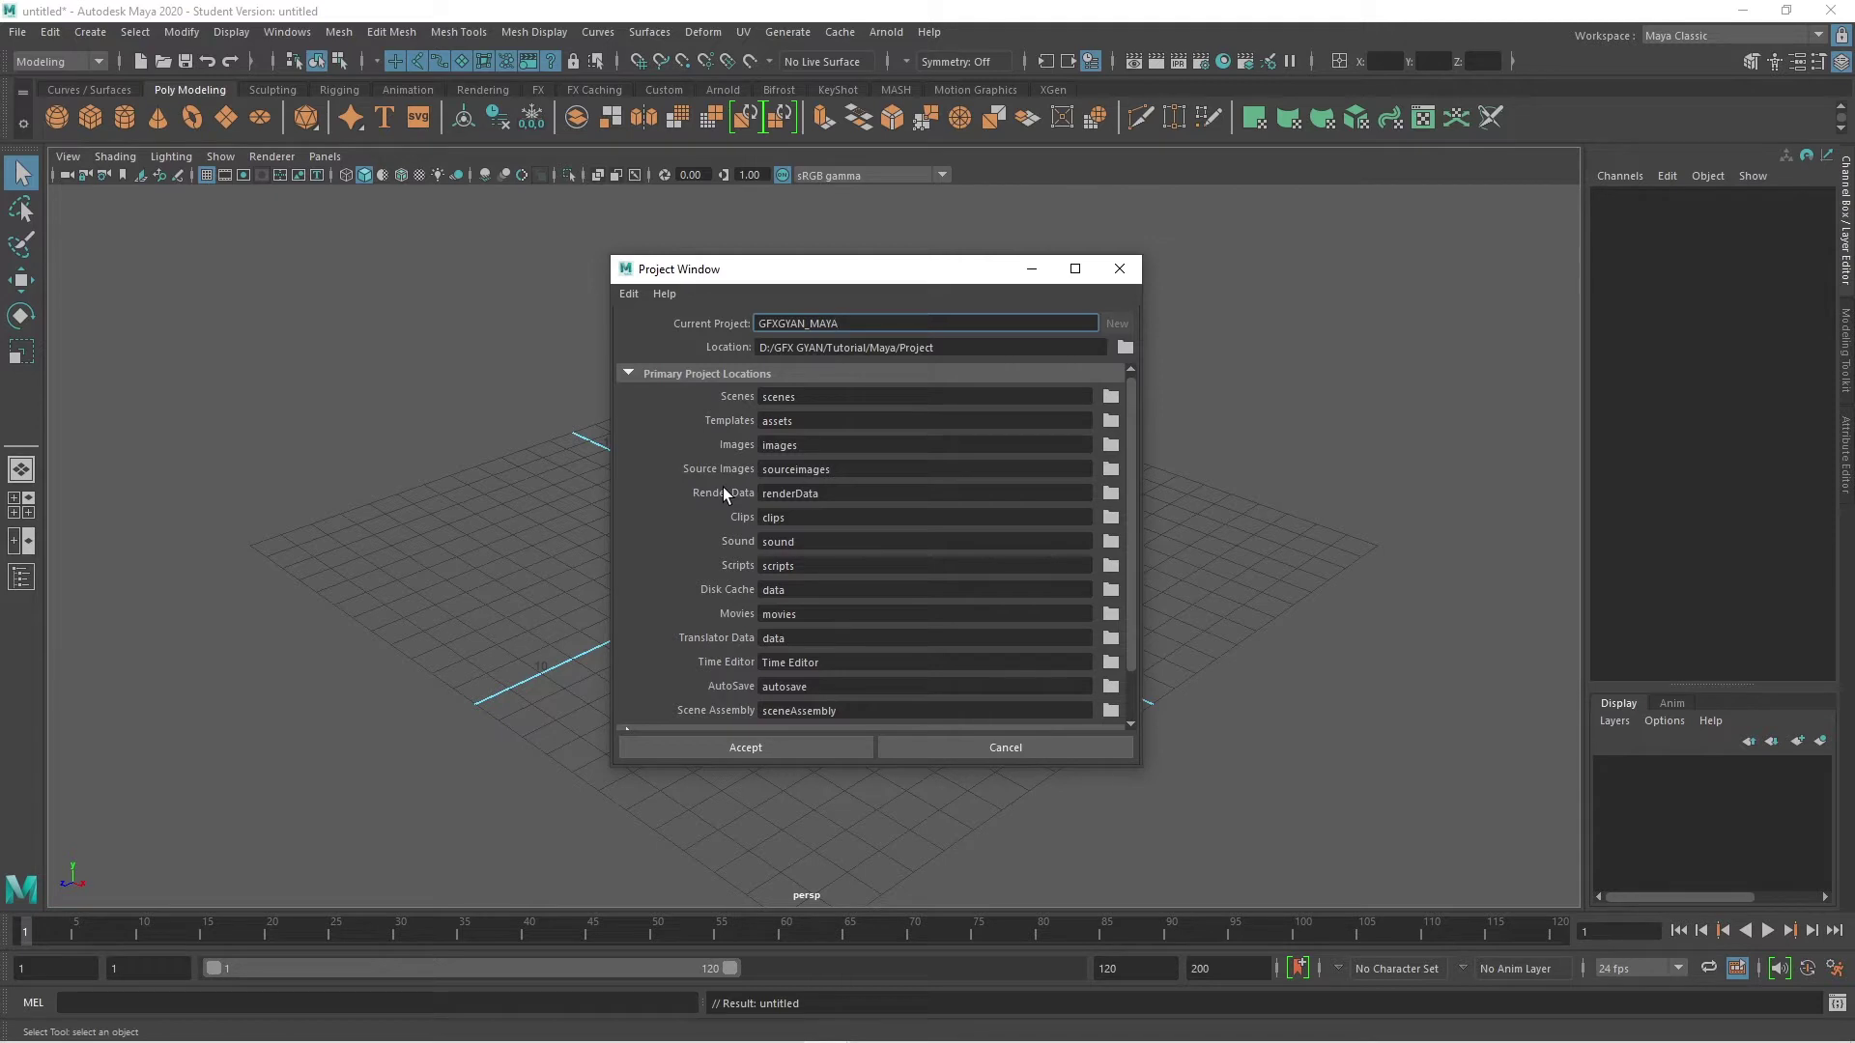
scroll(807, 678, down, 1)
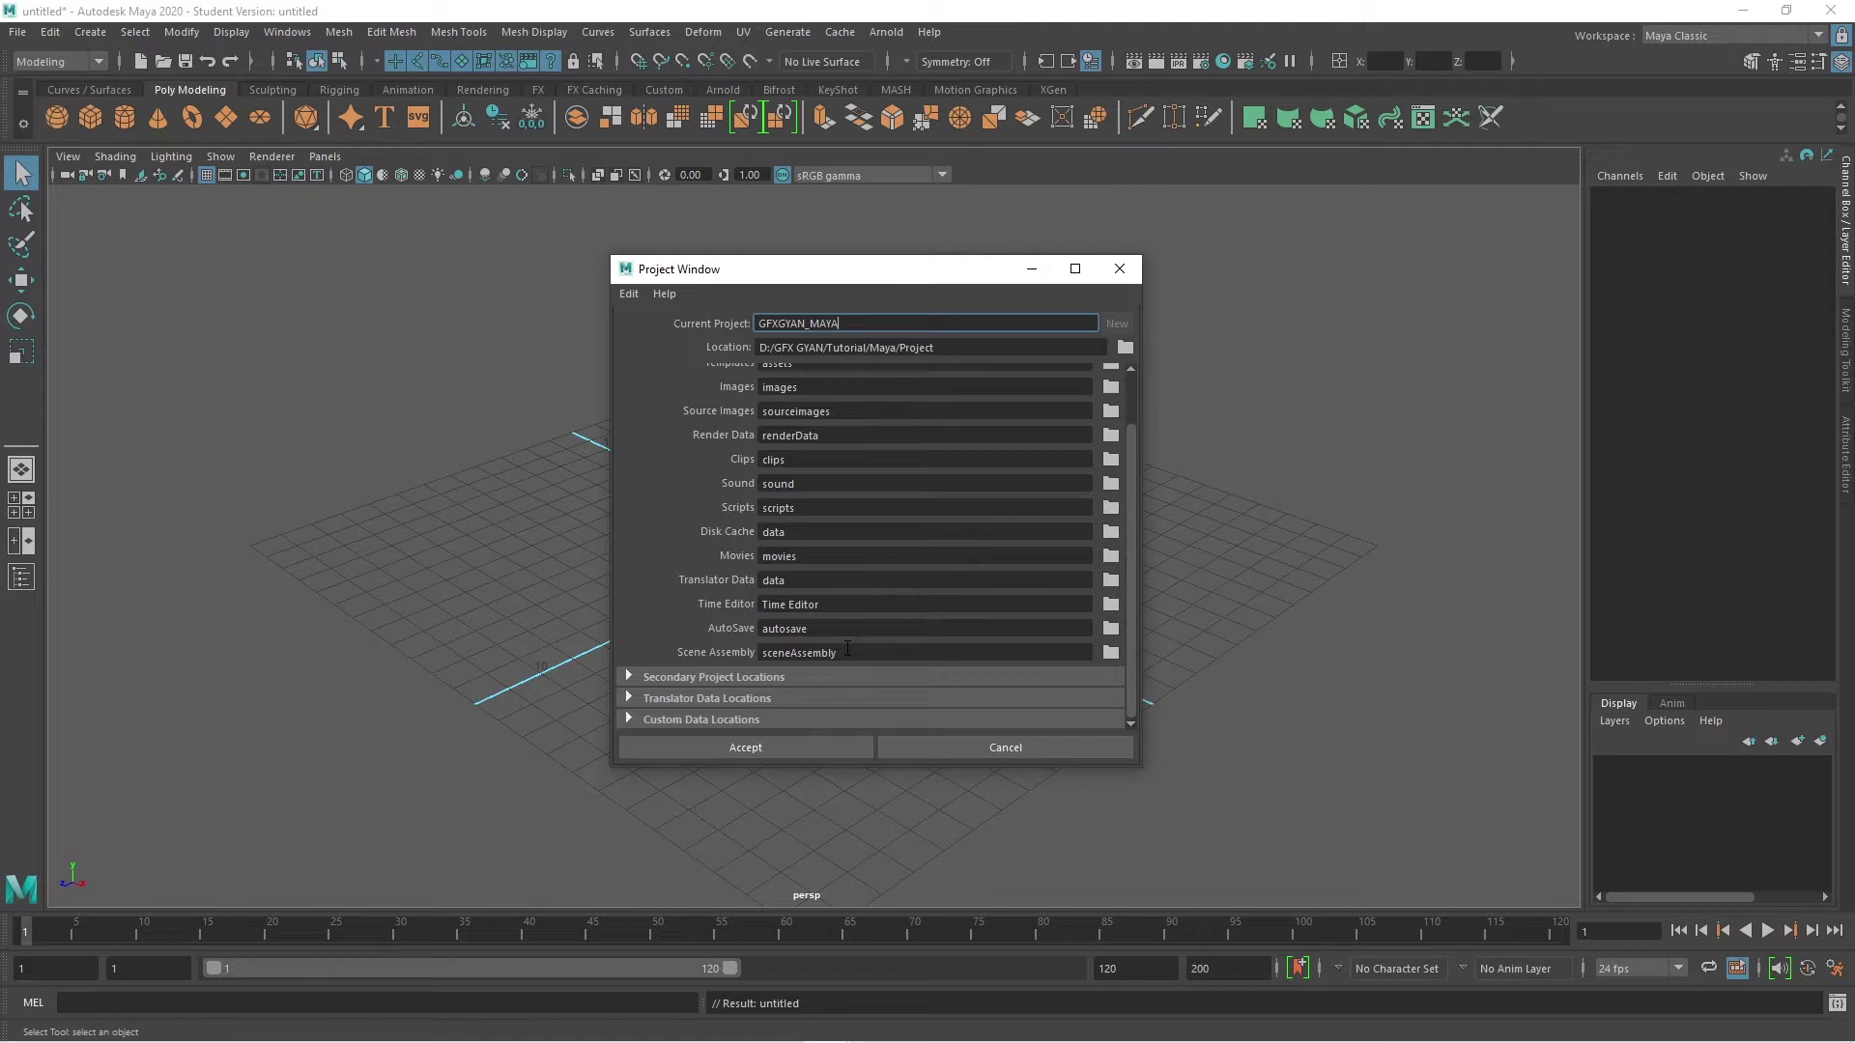
scroll(584, 541, up, 3)
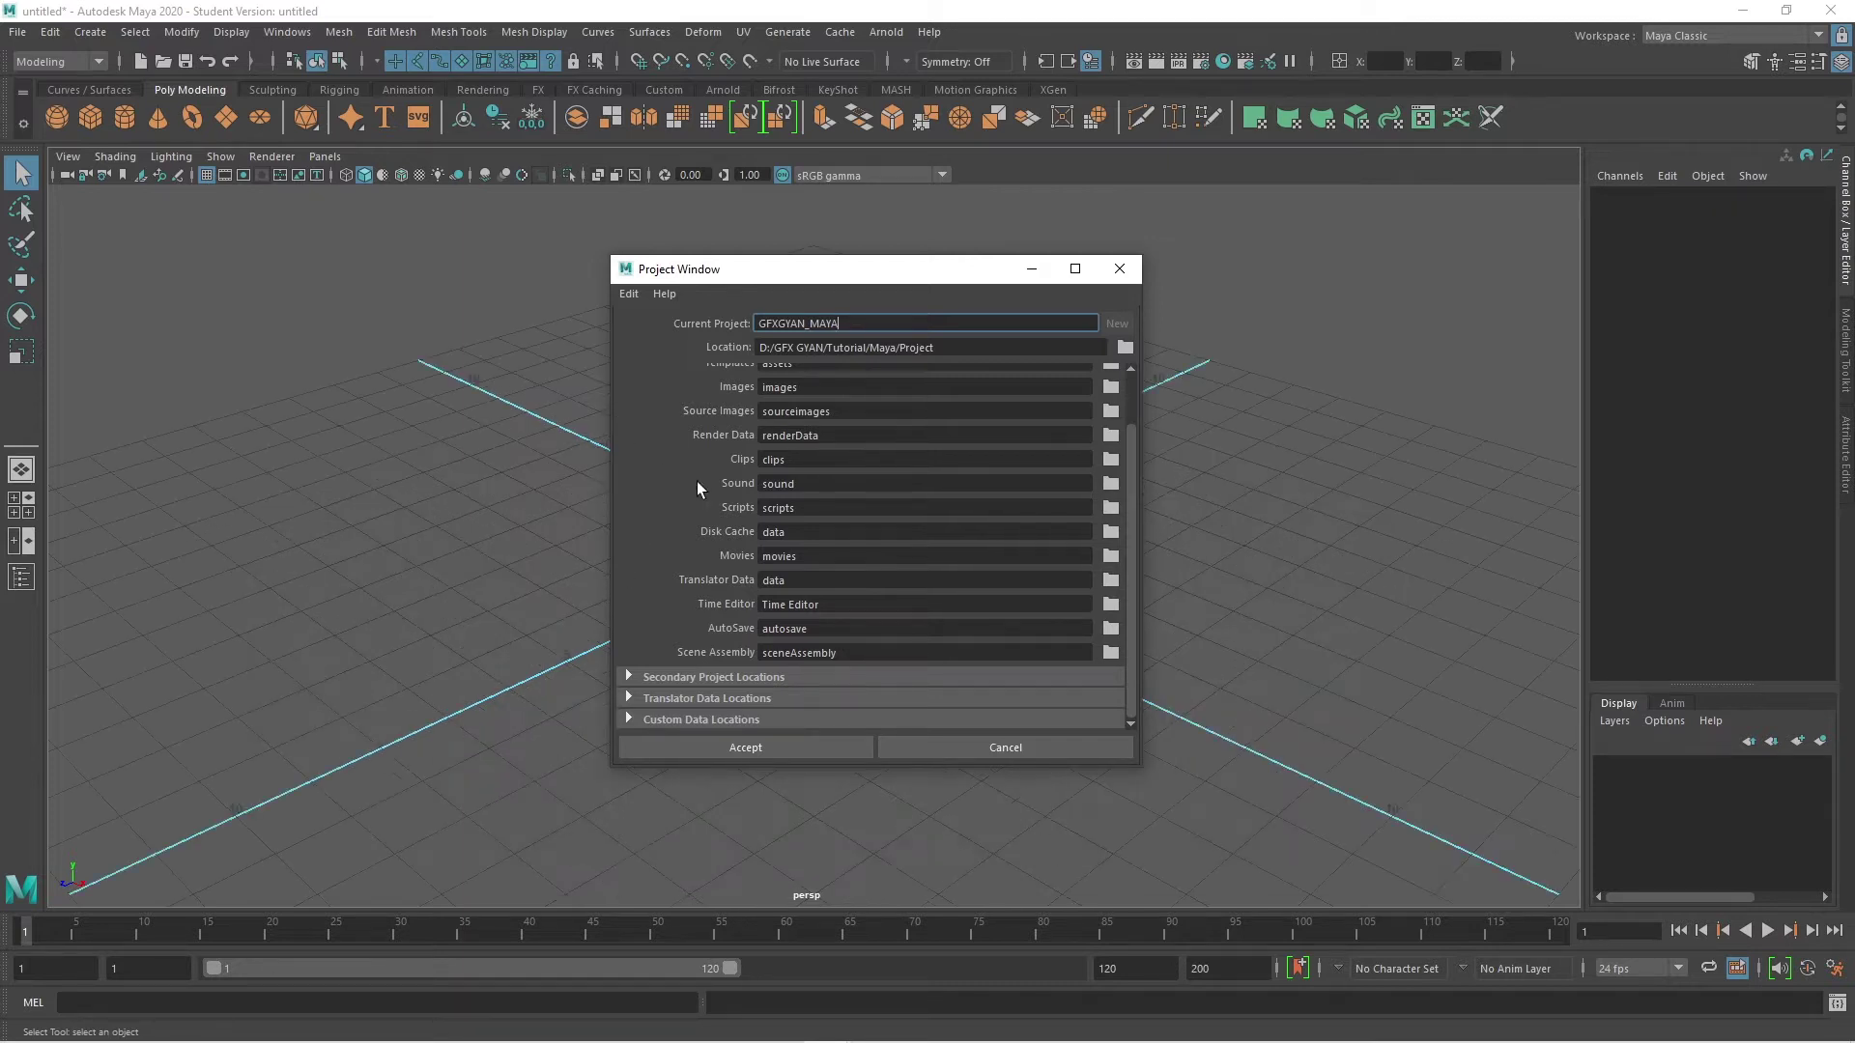
scroll(706, 496, up, 3)
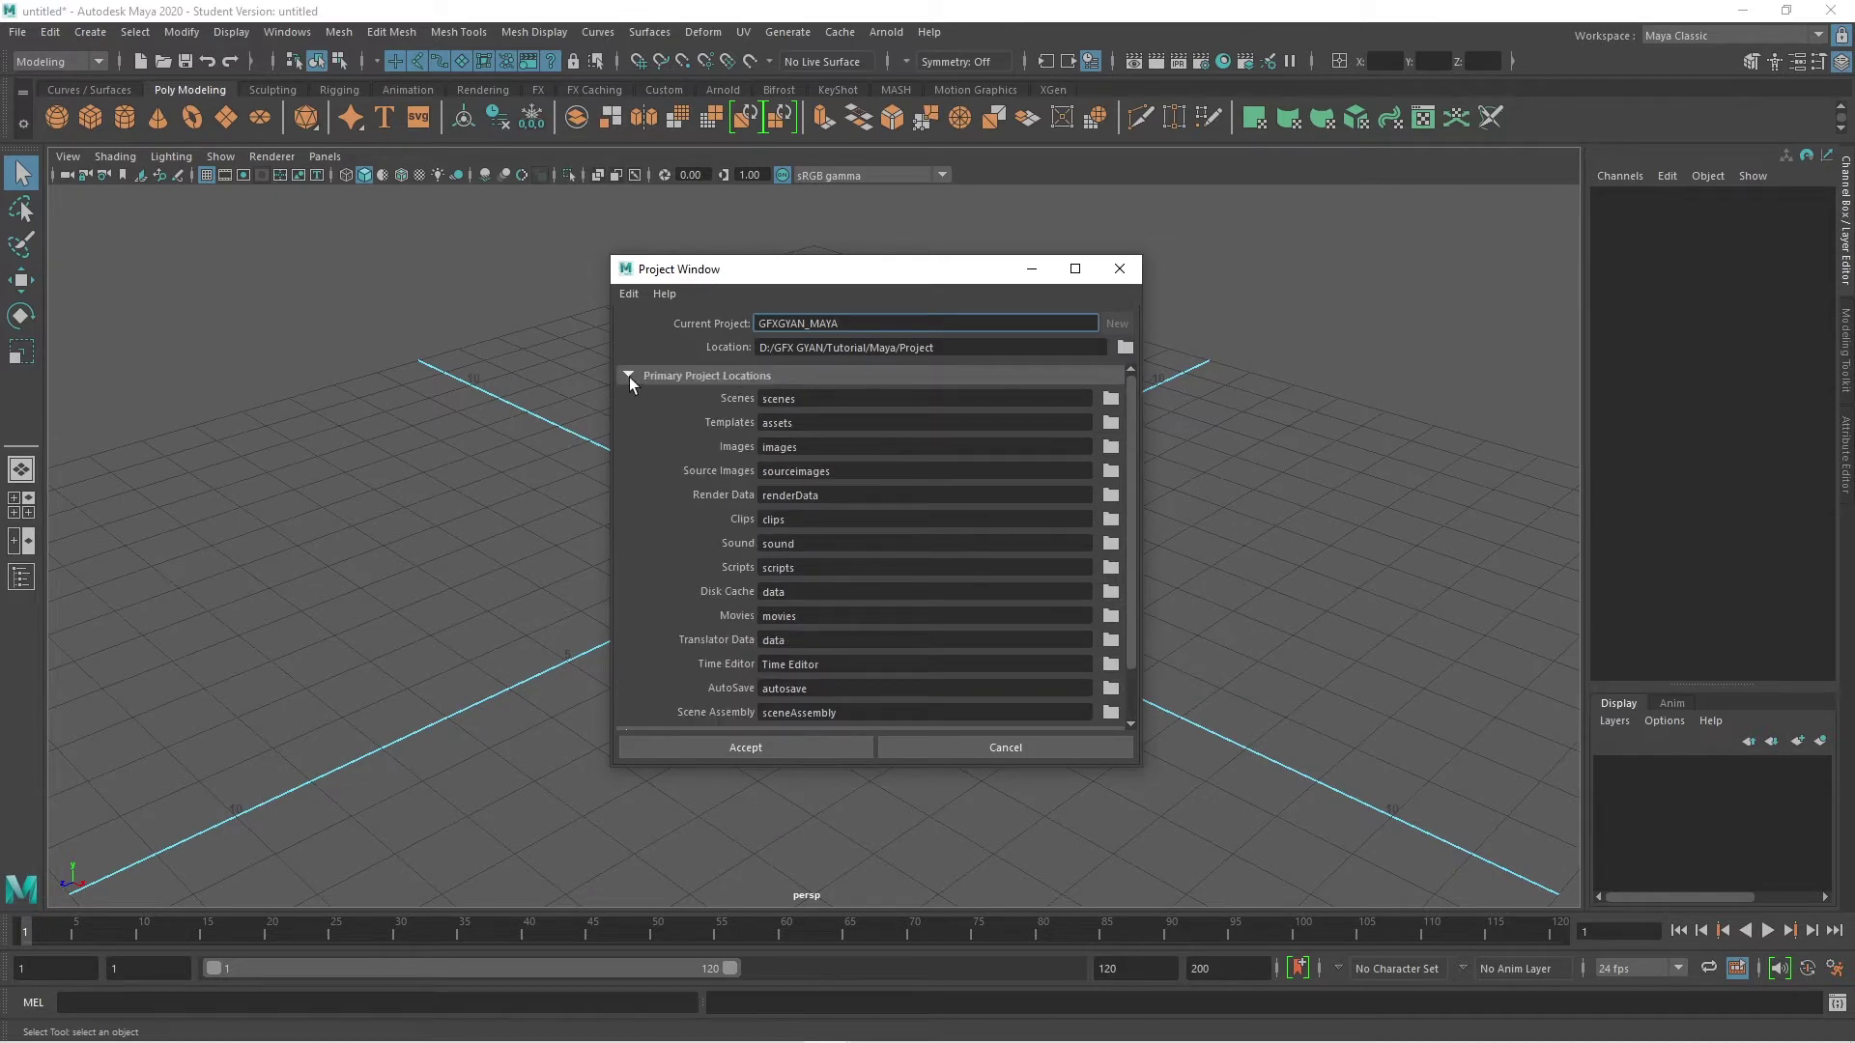
Step: Examine the Secondary Project Locations and Translator Data Locations, and recheck the primary locations and the project path
click(629, 376)
click(633, 395)
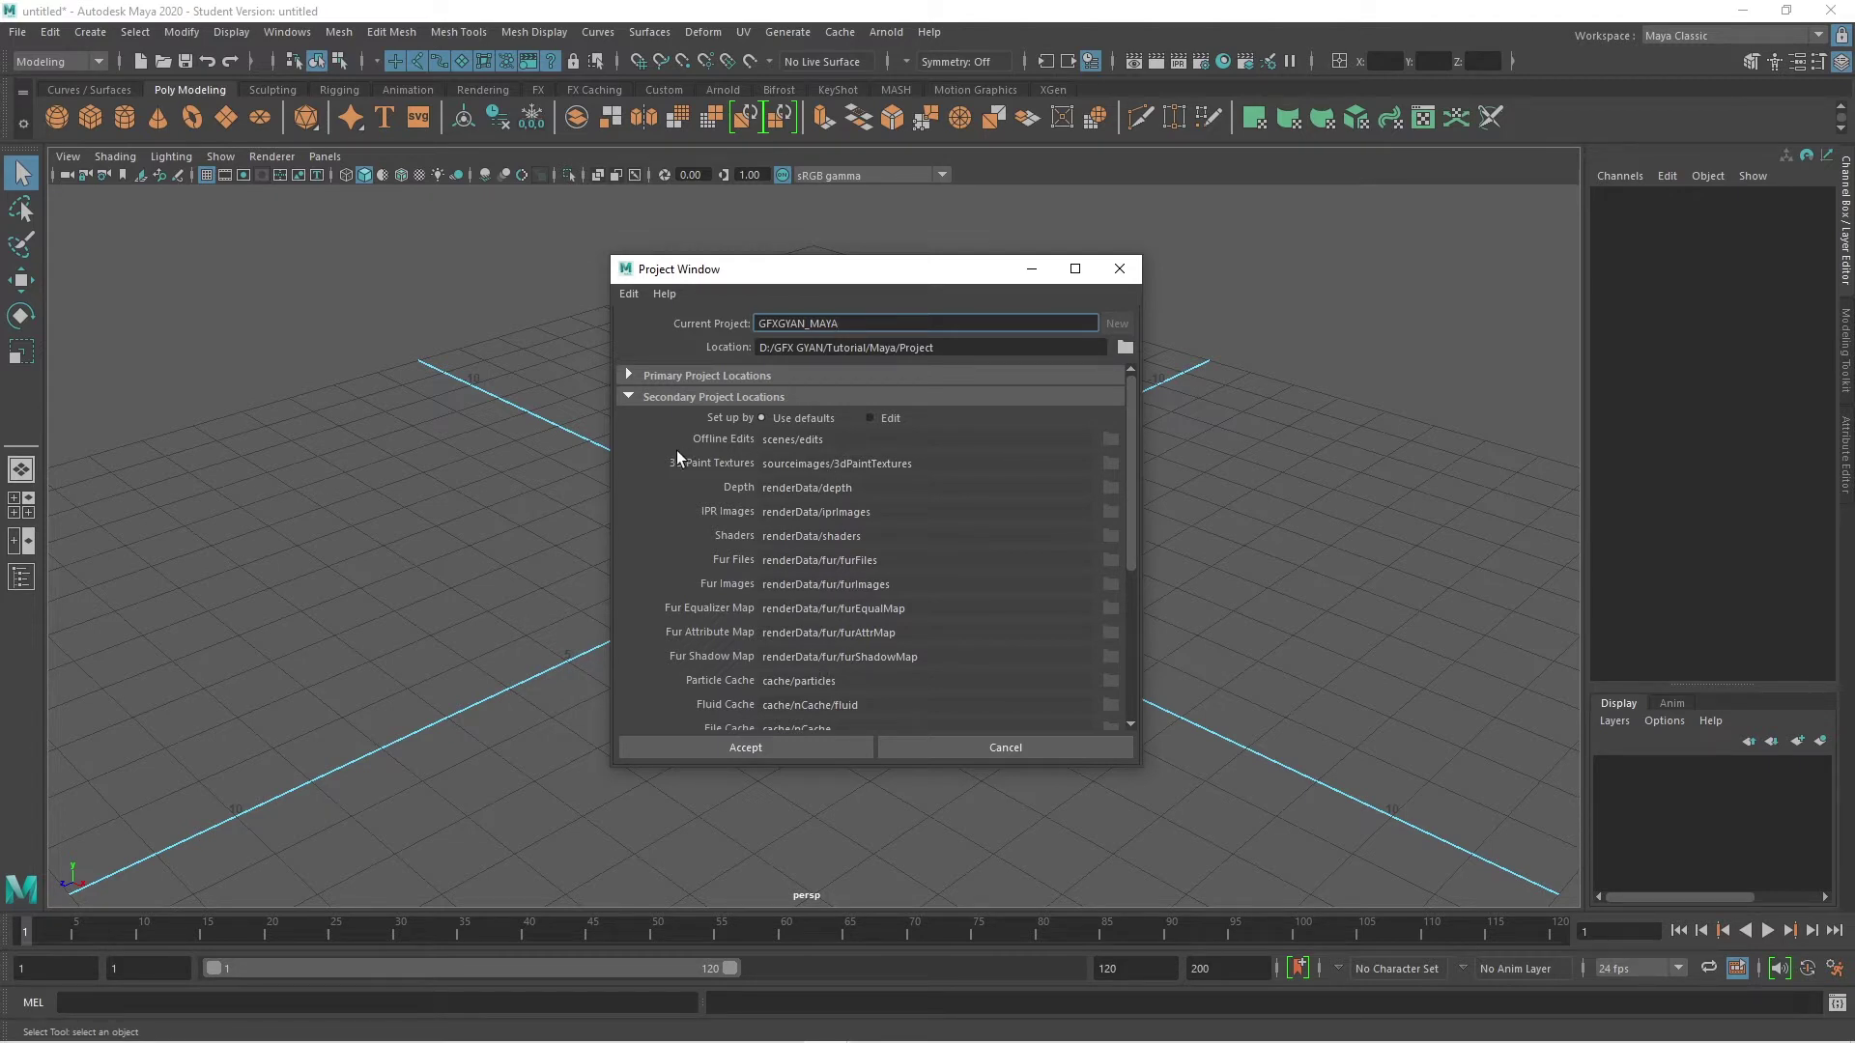
click(632, 396)
click(640, 419)
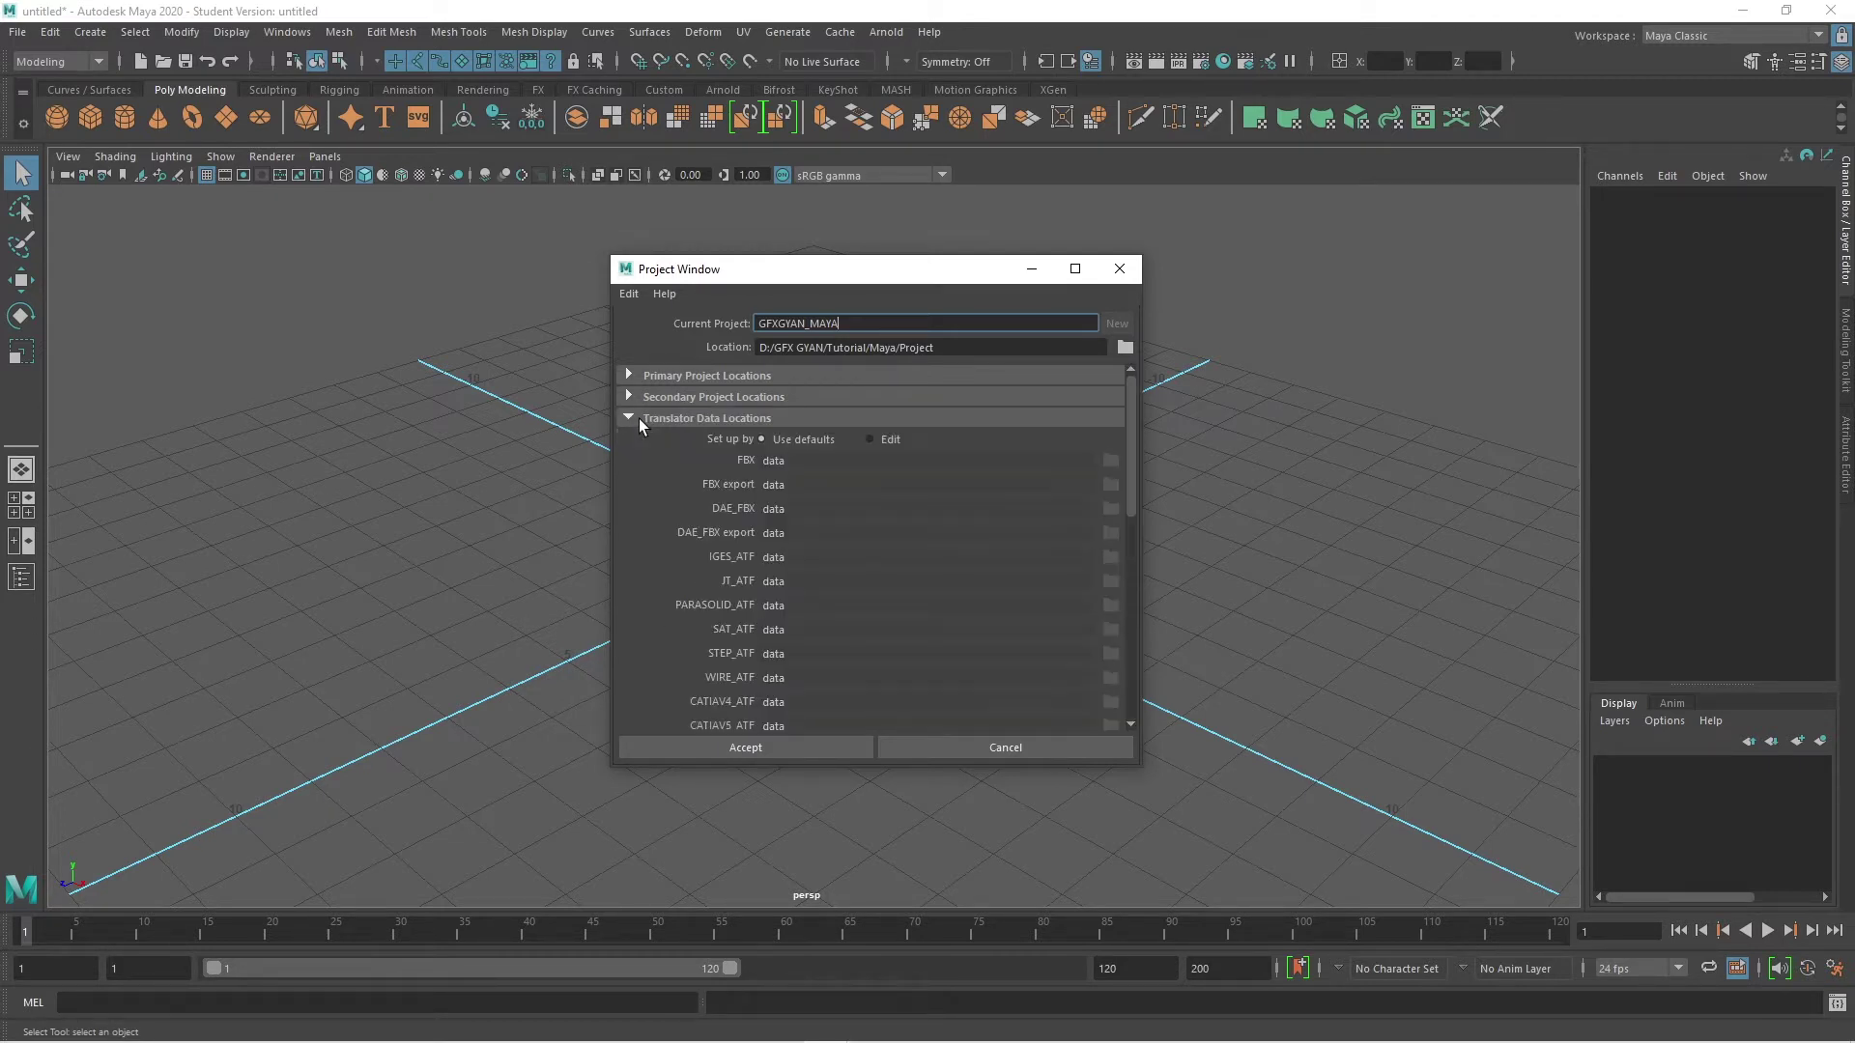
click(640, 420)
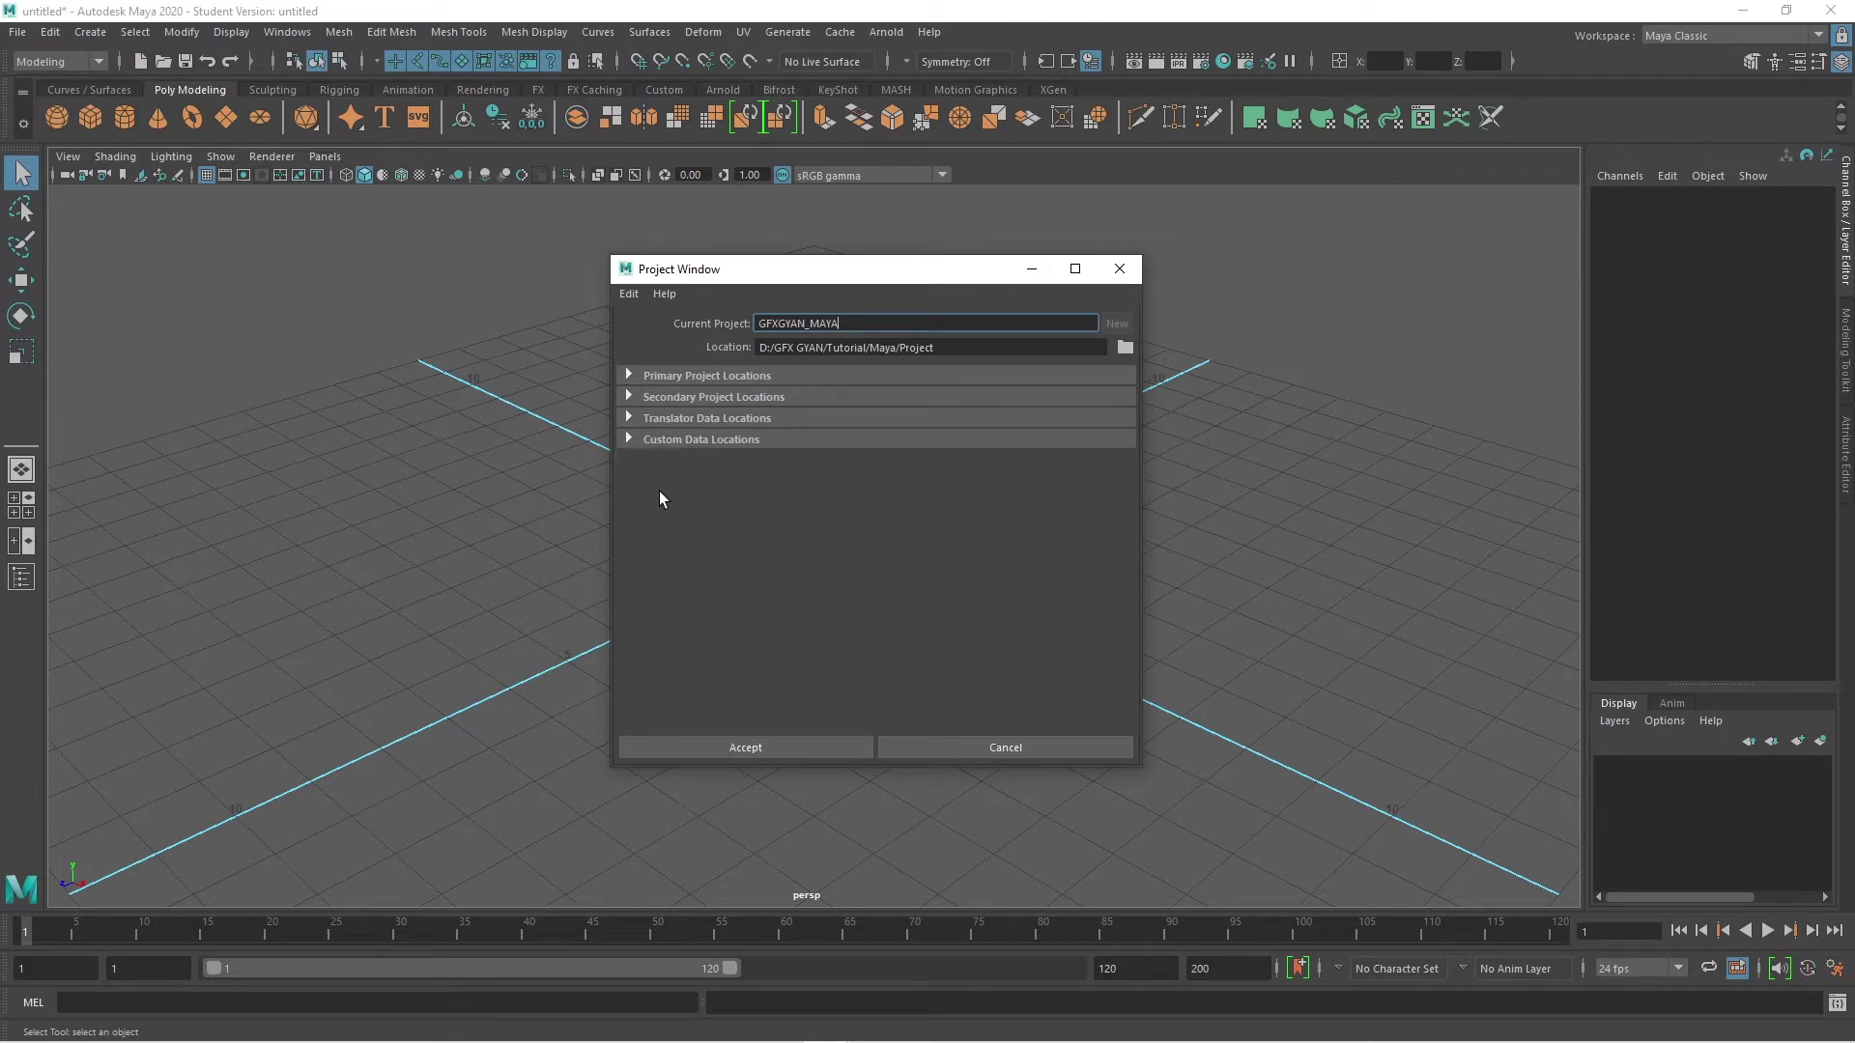
click(628, 375)
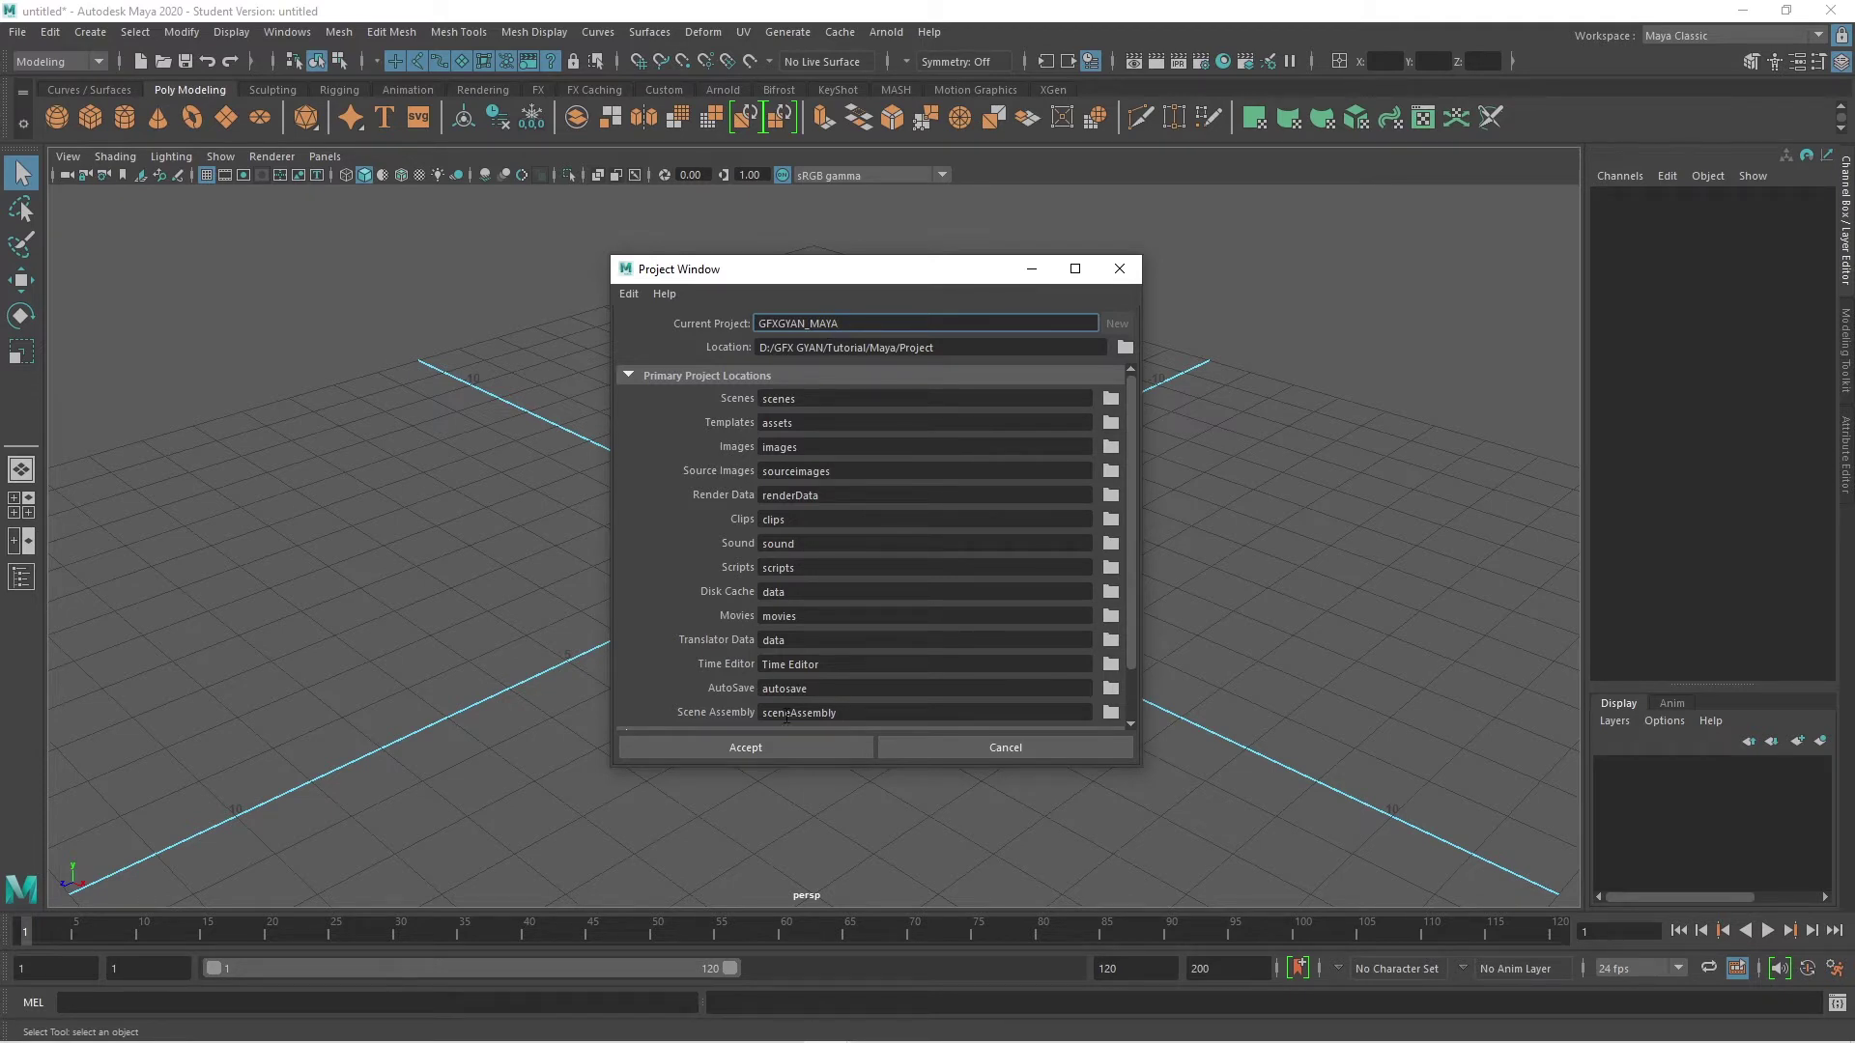
key(ctrl+a)
key(Tab)
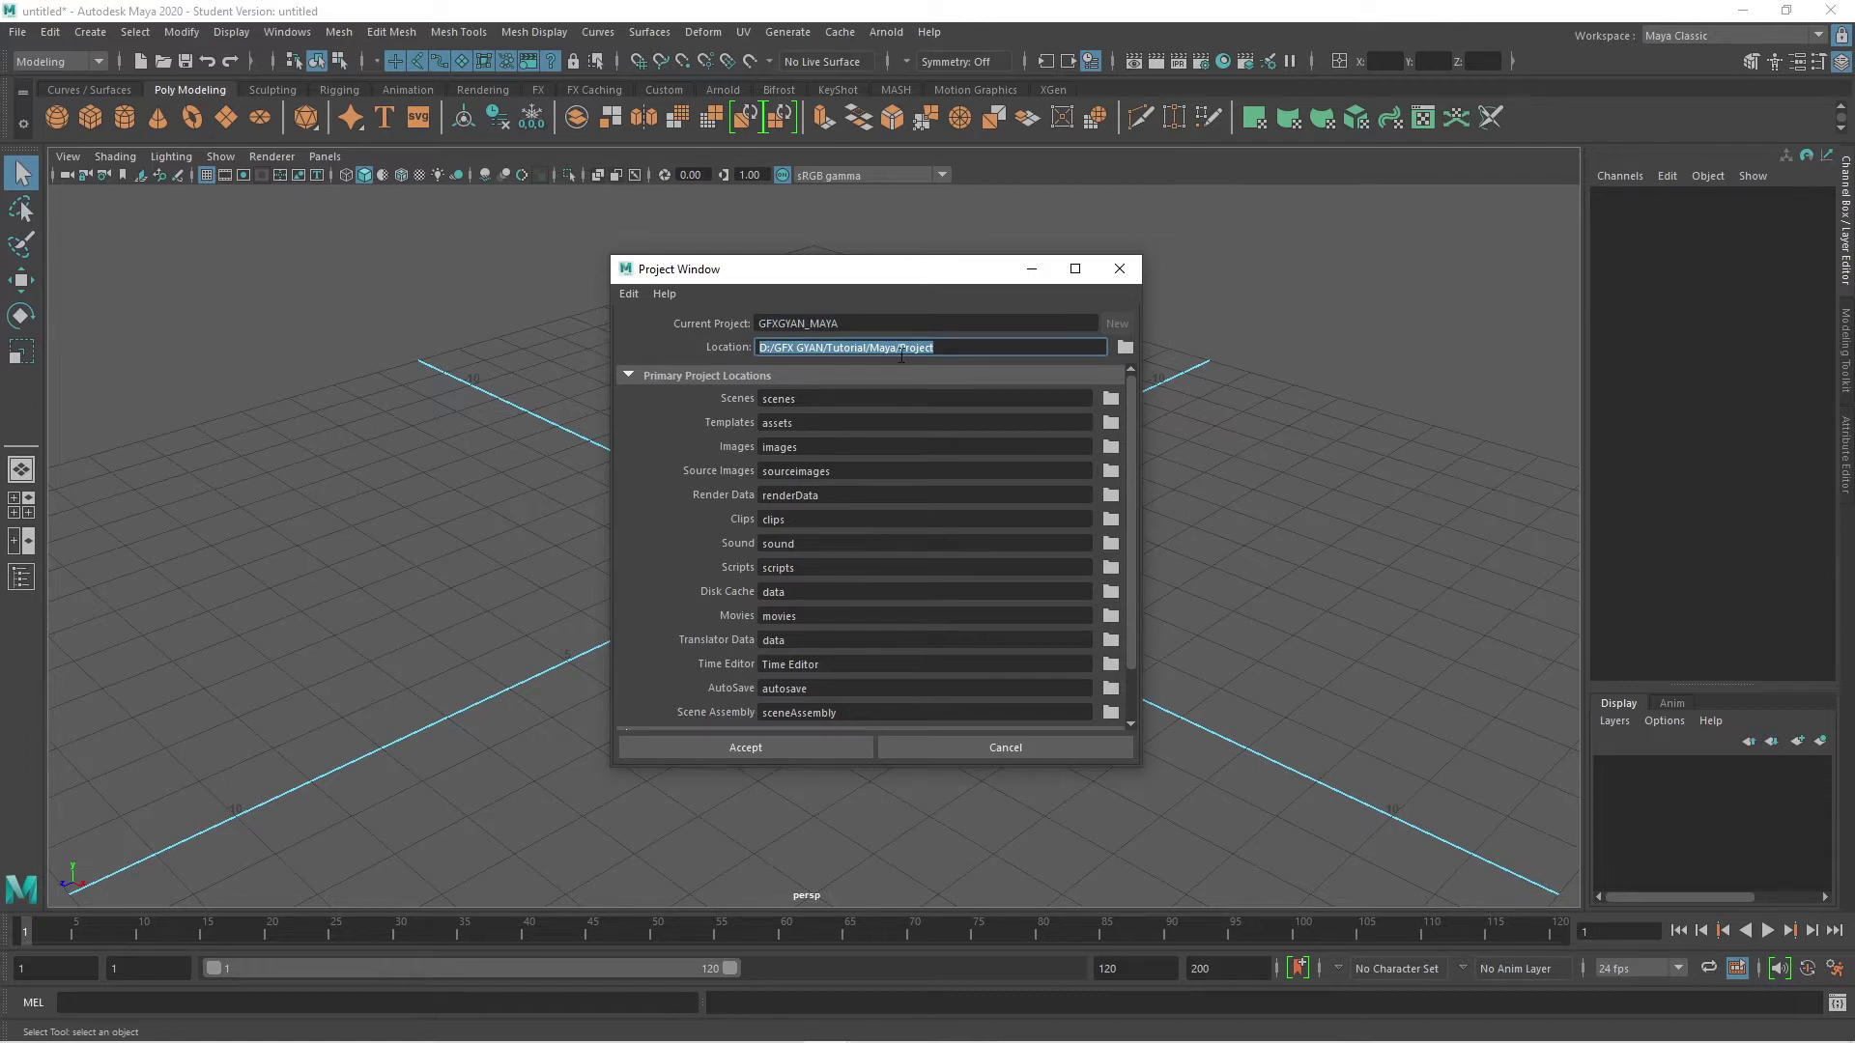
Step: Accept the project settings and open the created GFXGYAN_MAYA folder in File Explorer
click(769, 755)
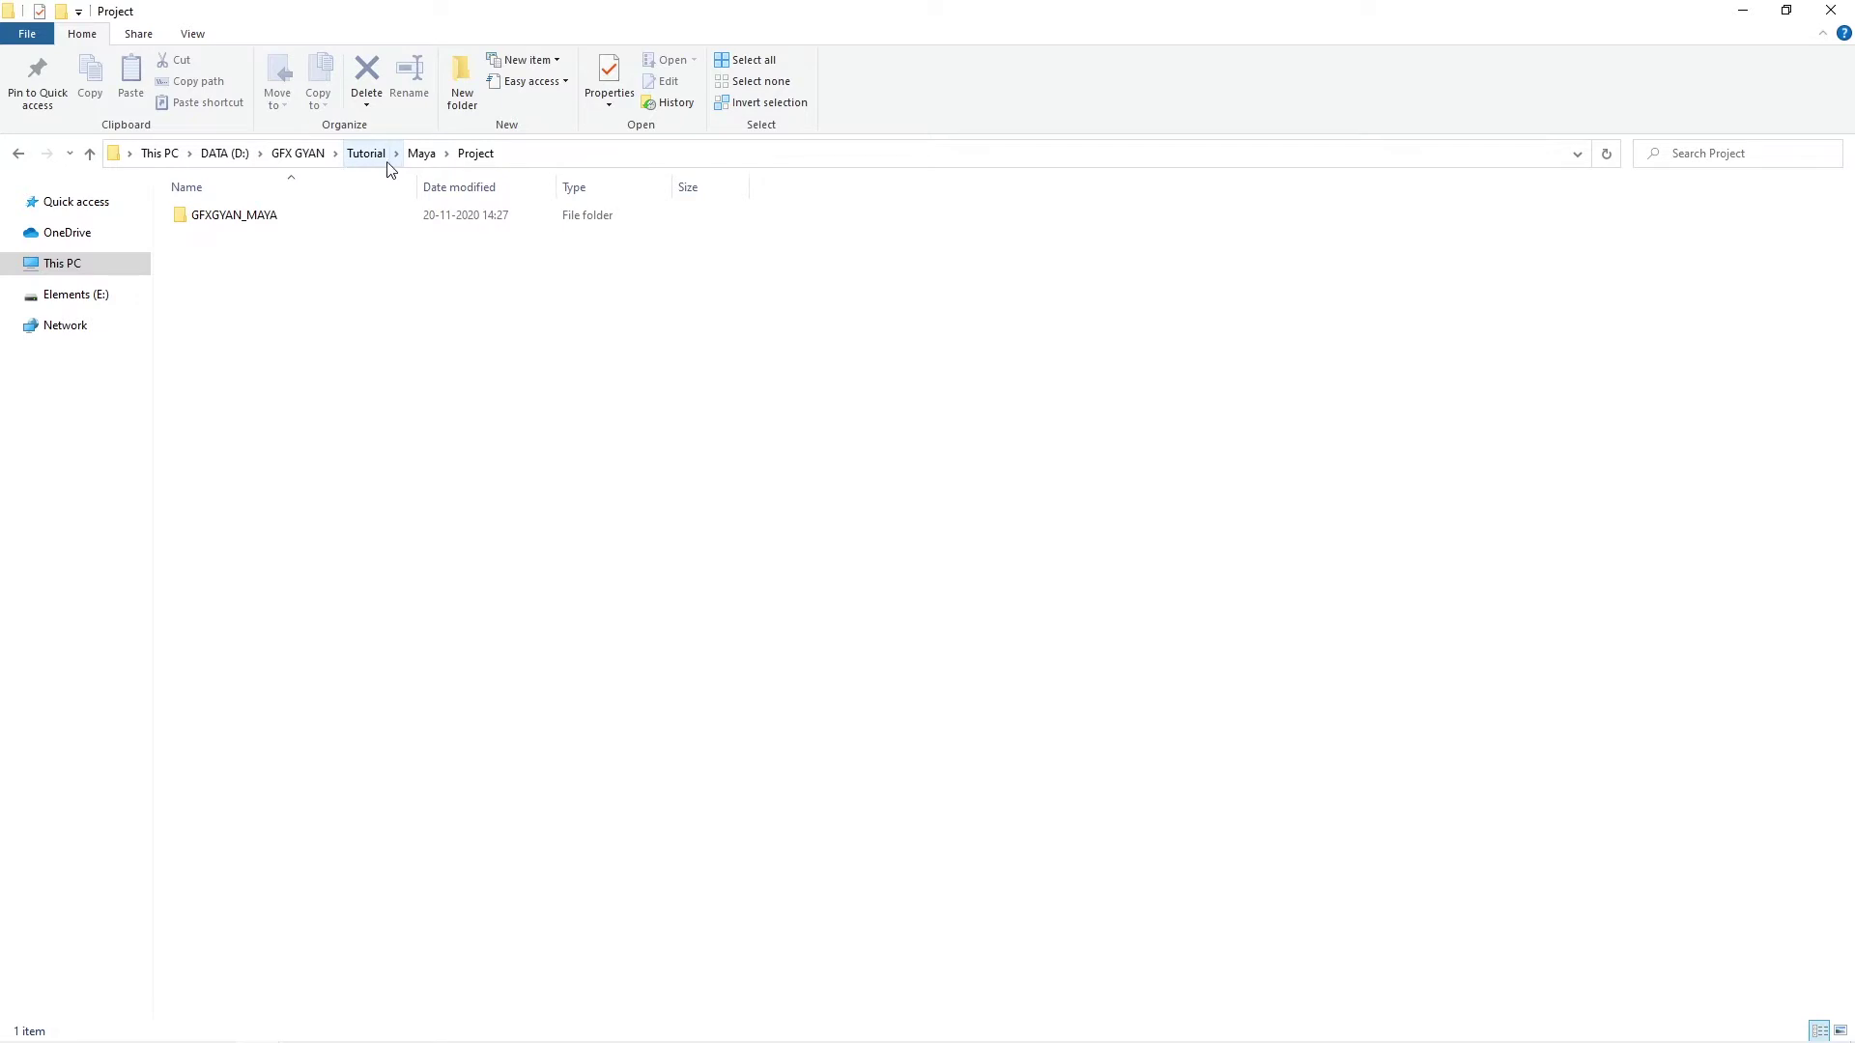
double_click(237, 221)
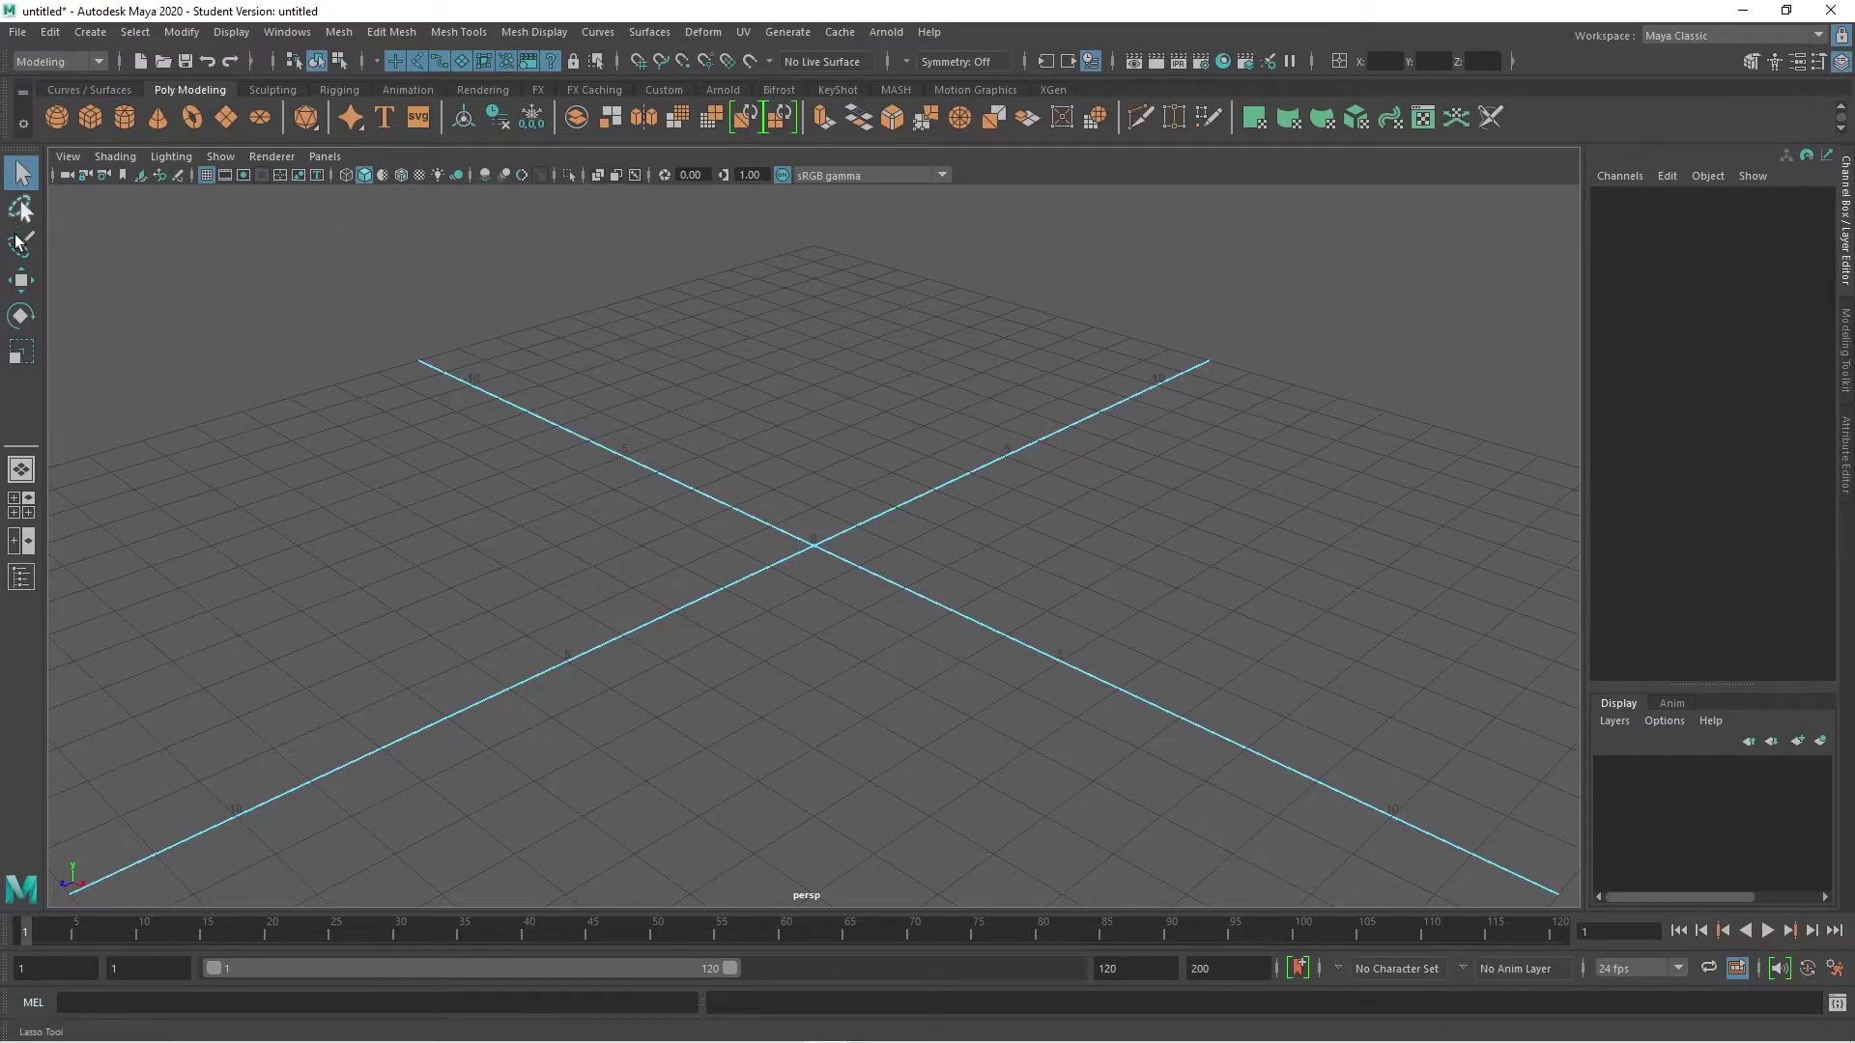
Step: Back in Maya, create a polygon cube at the origin and check the scene's default save folder without saving
click(90, 117)
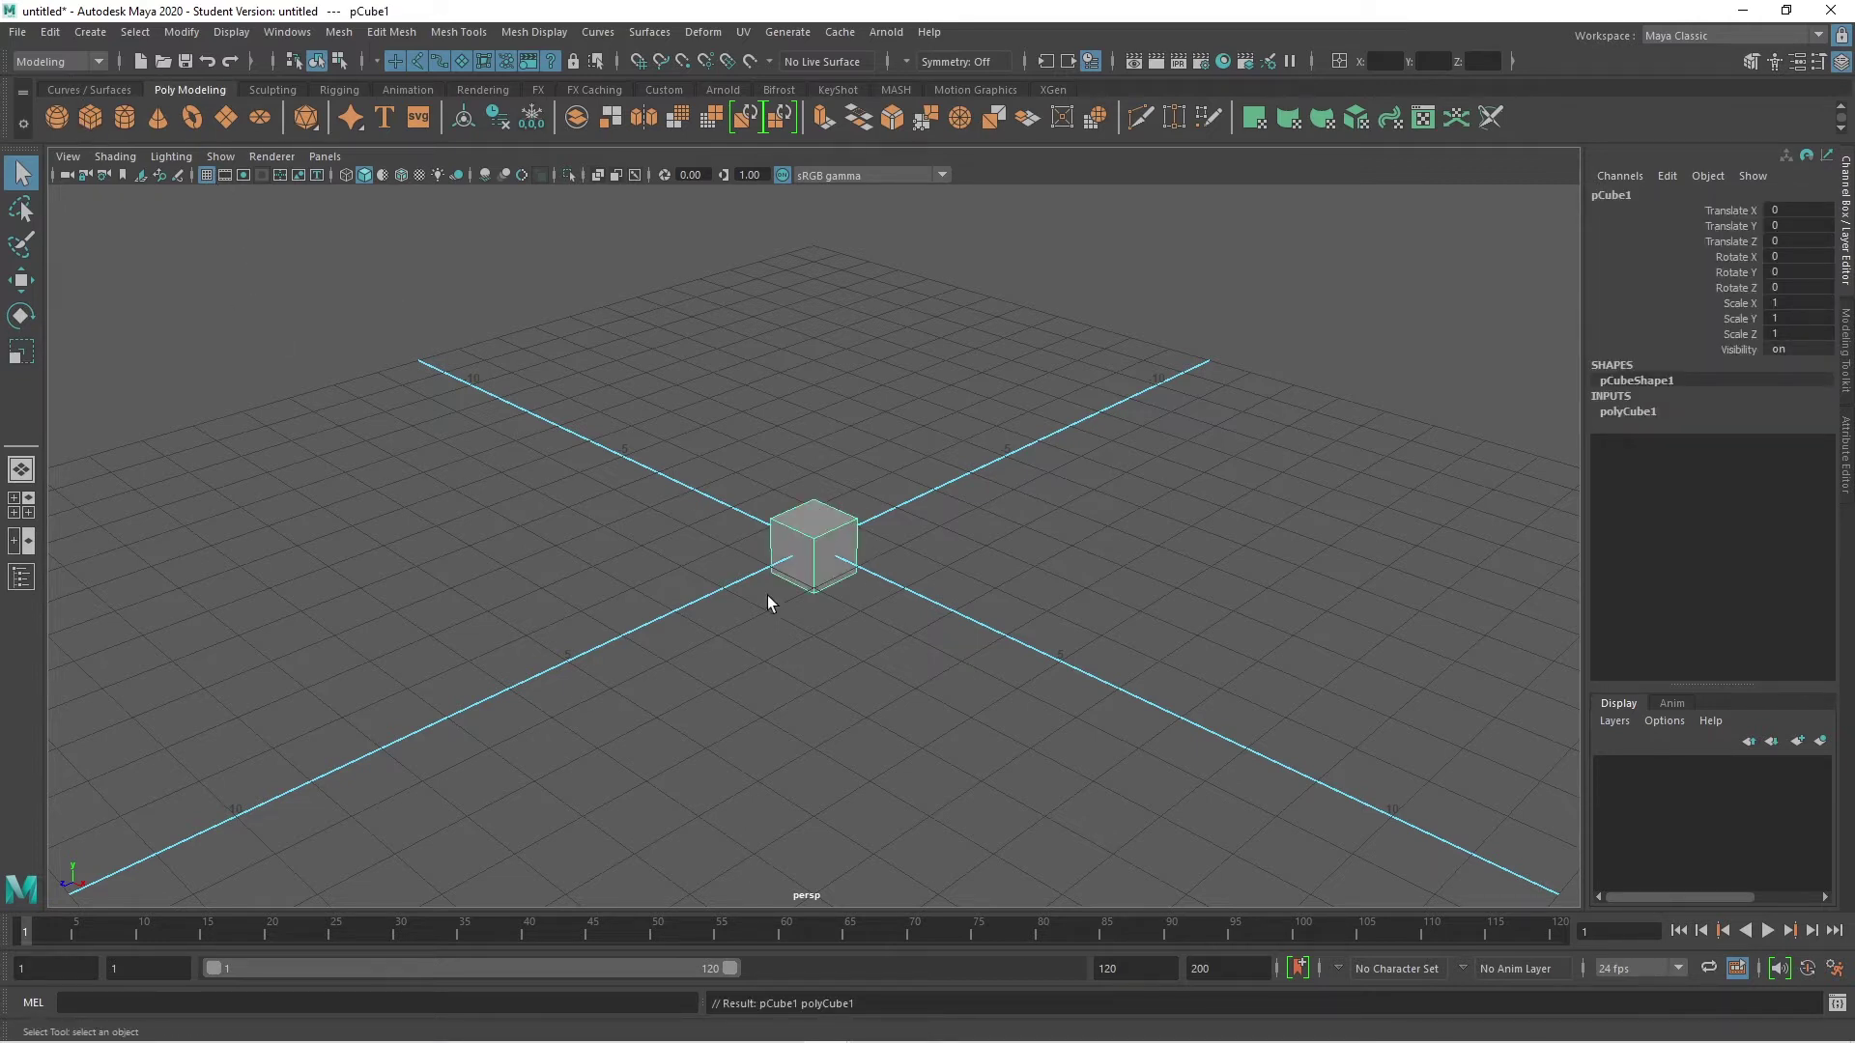
click(182, 62)
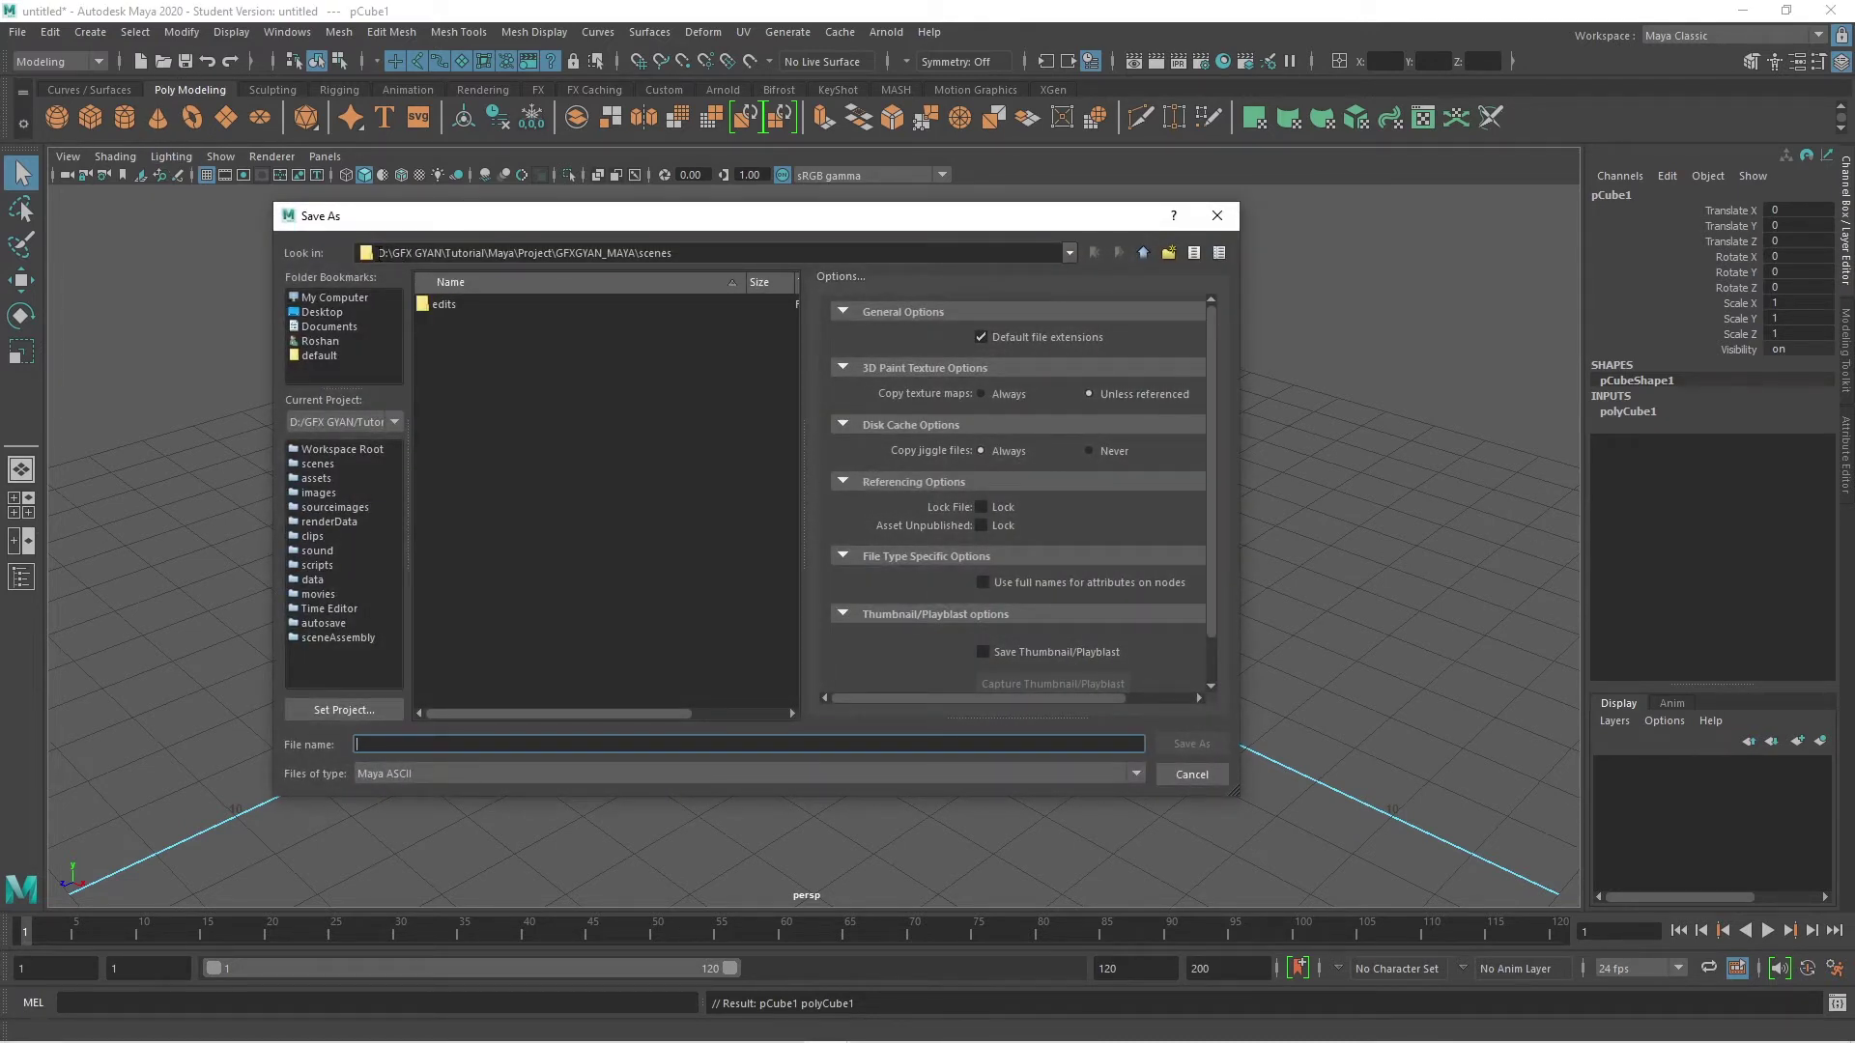
drag(379, 254, 733, 256)
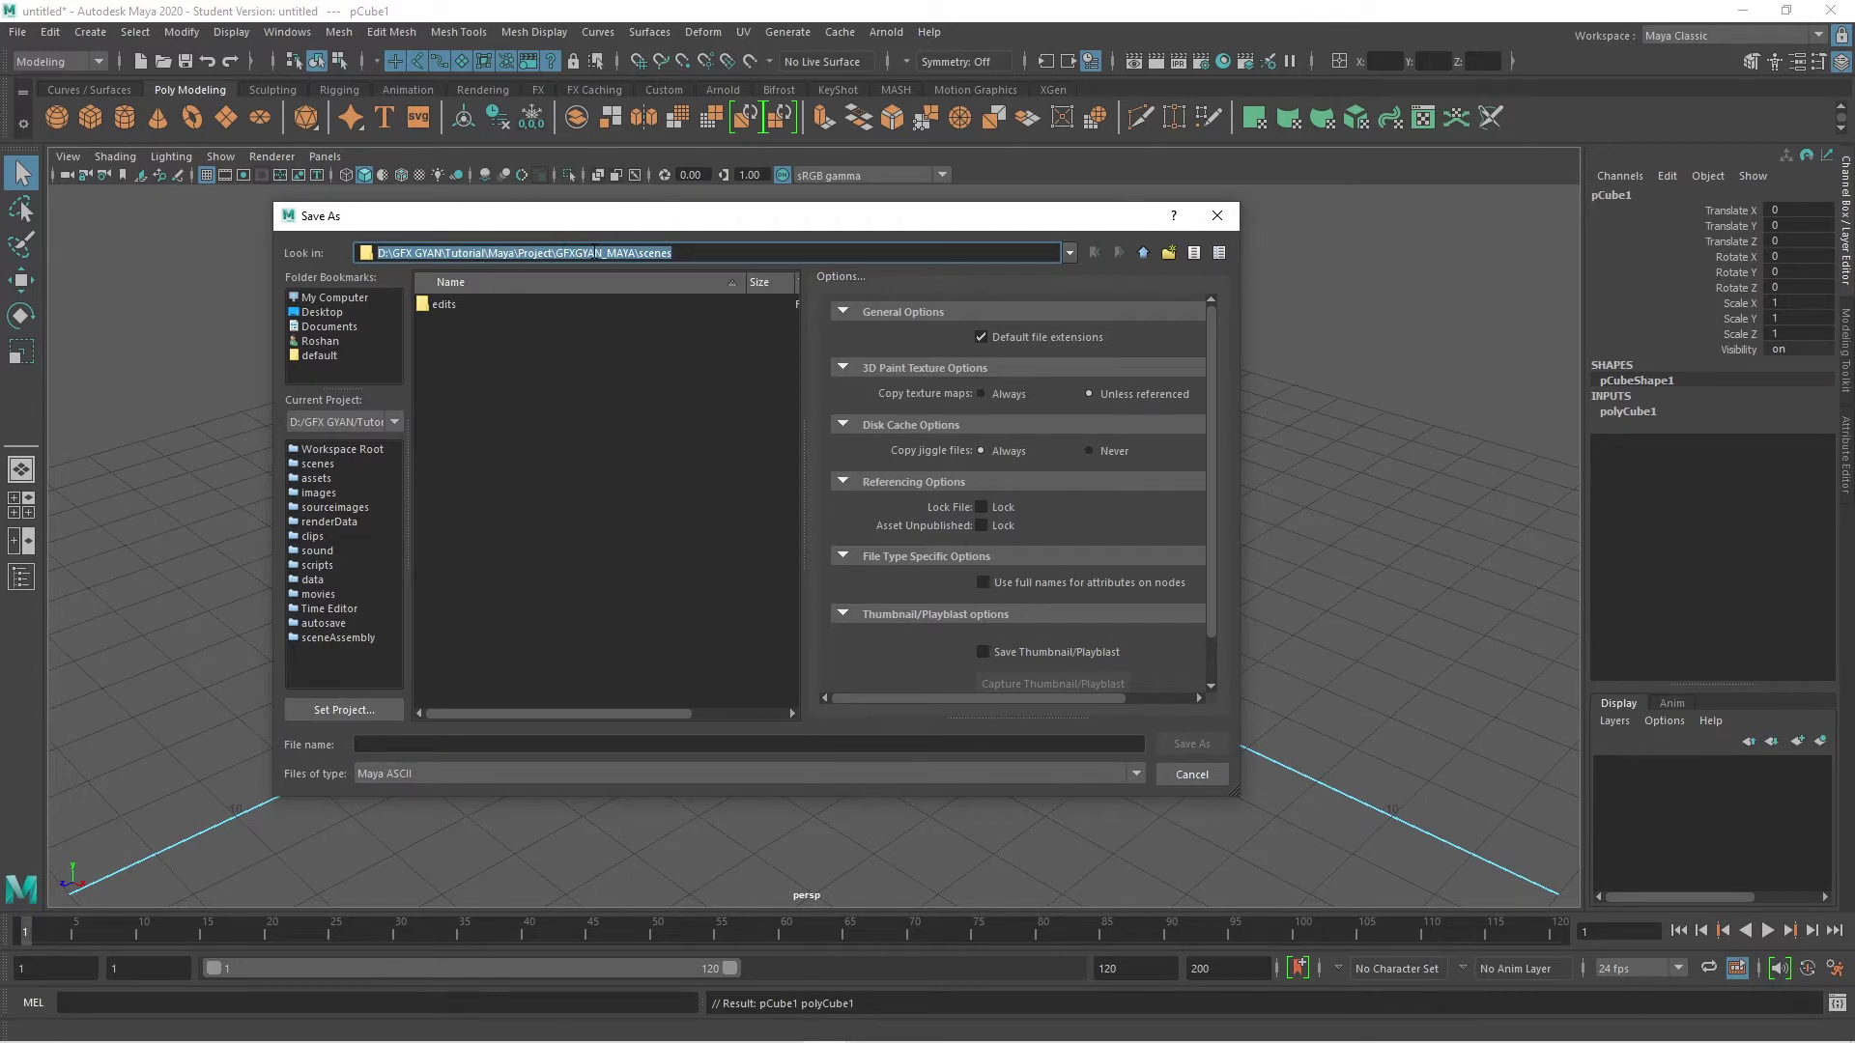
click(1186, 773)
click(1028, 680)
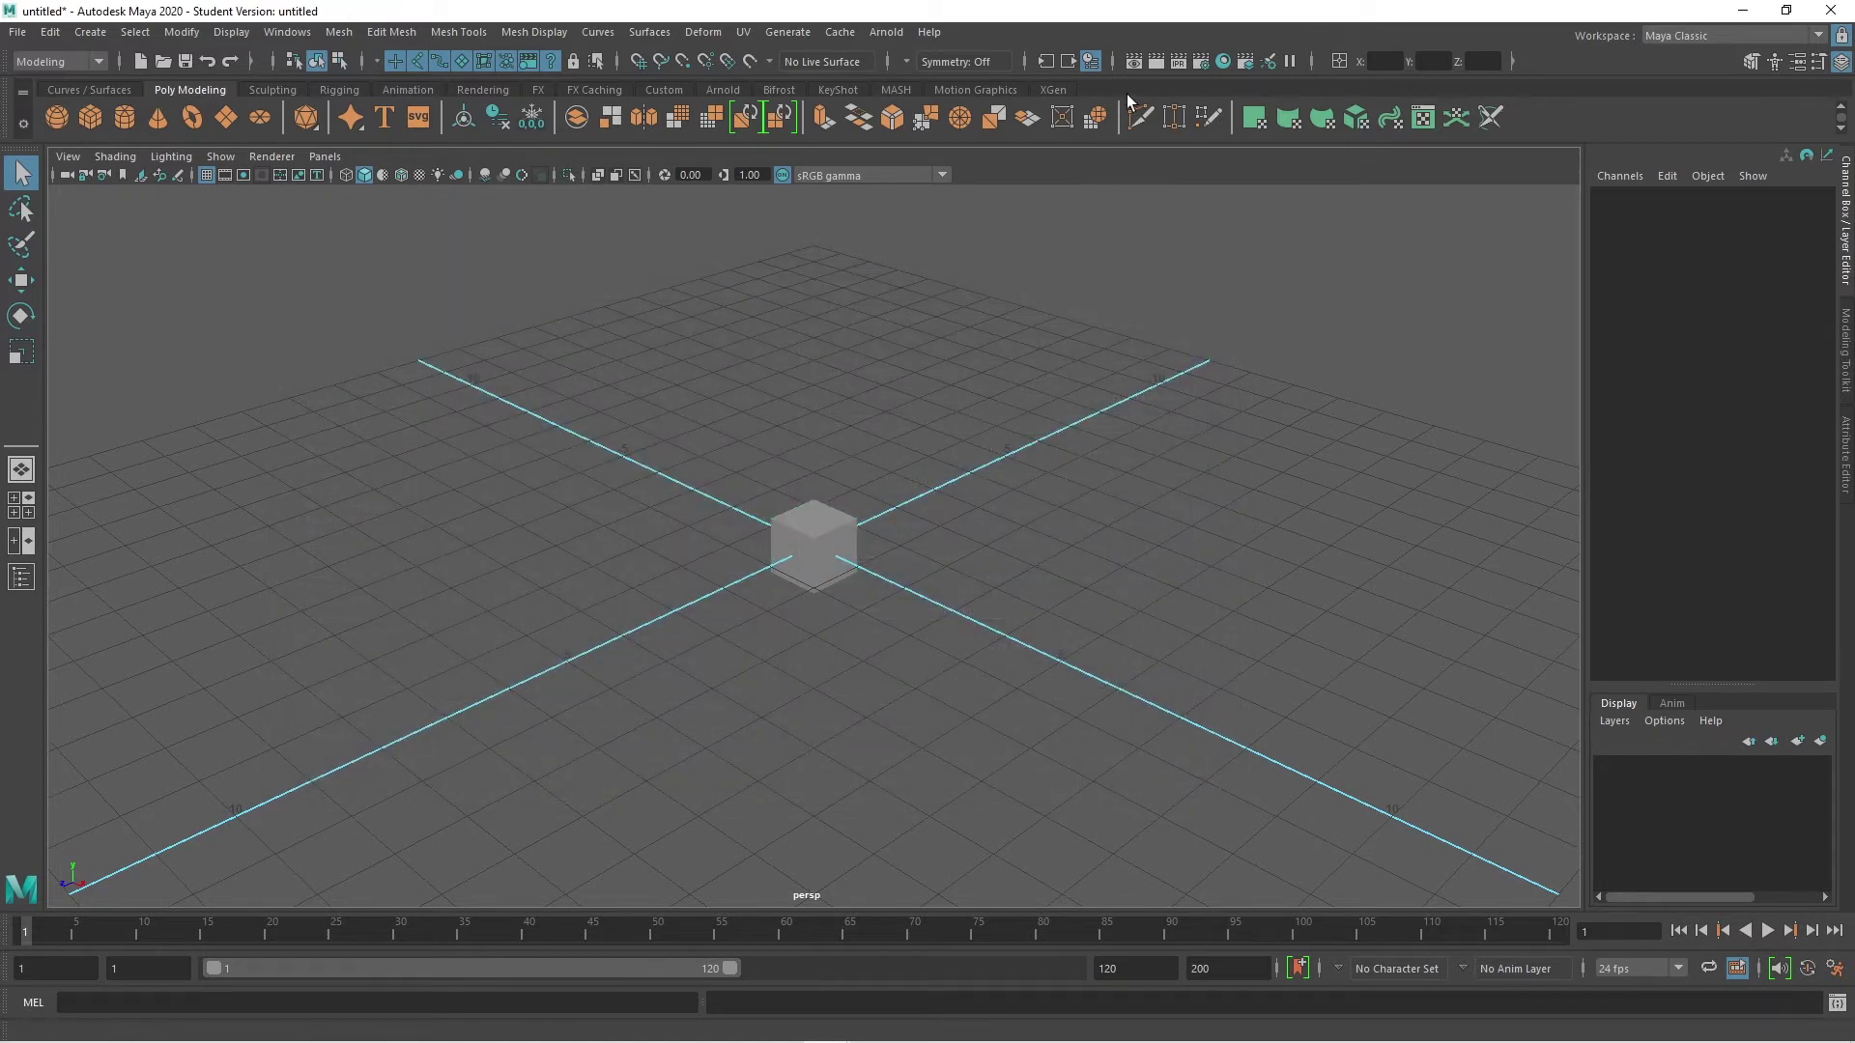
Step: Render the cube from the perspective camera in the Render View using the Maya Software renderer
click(1134, 61)
click(593, 229)
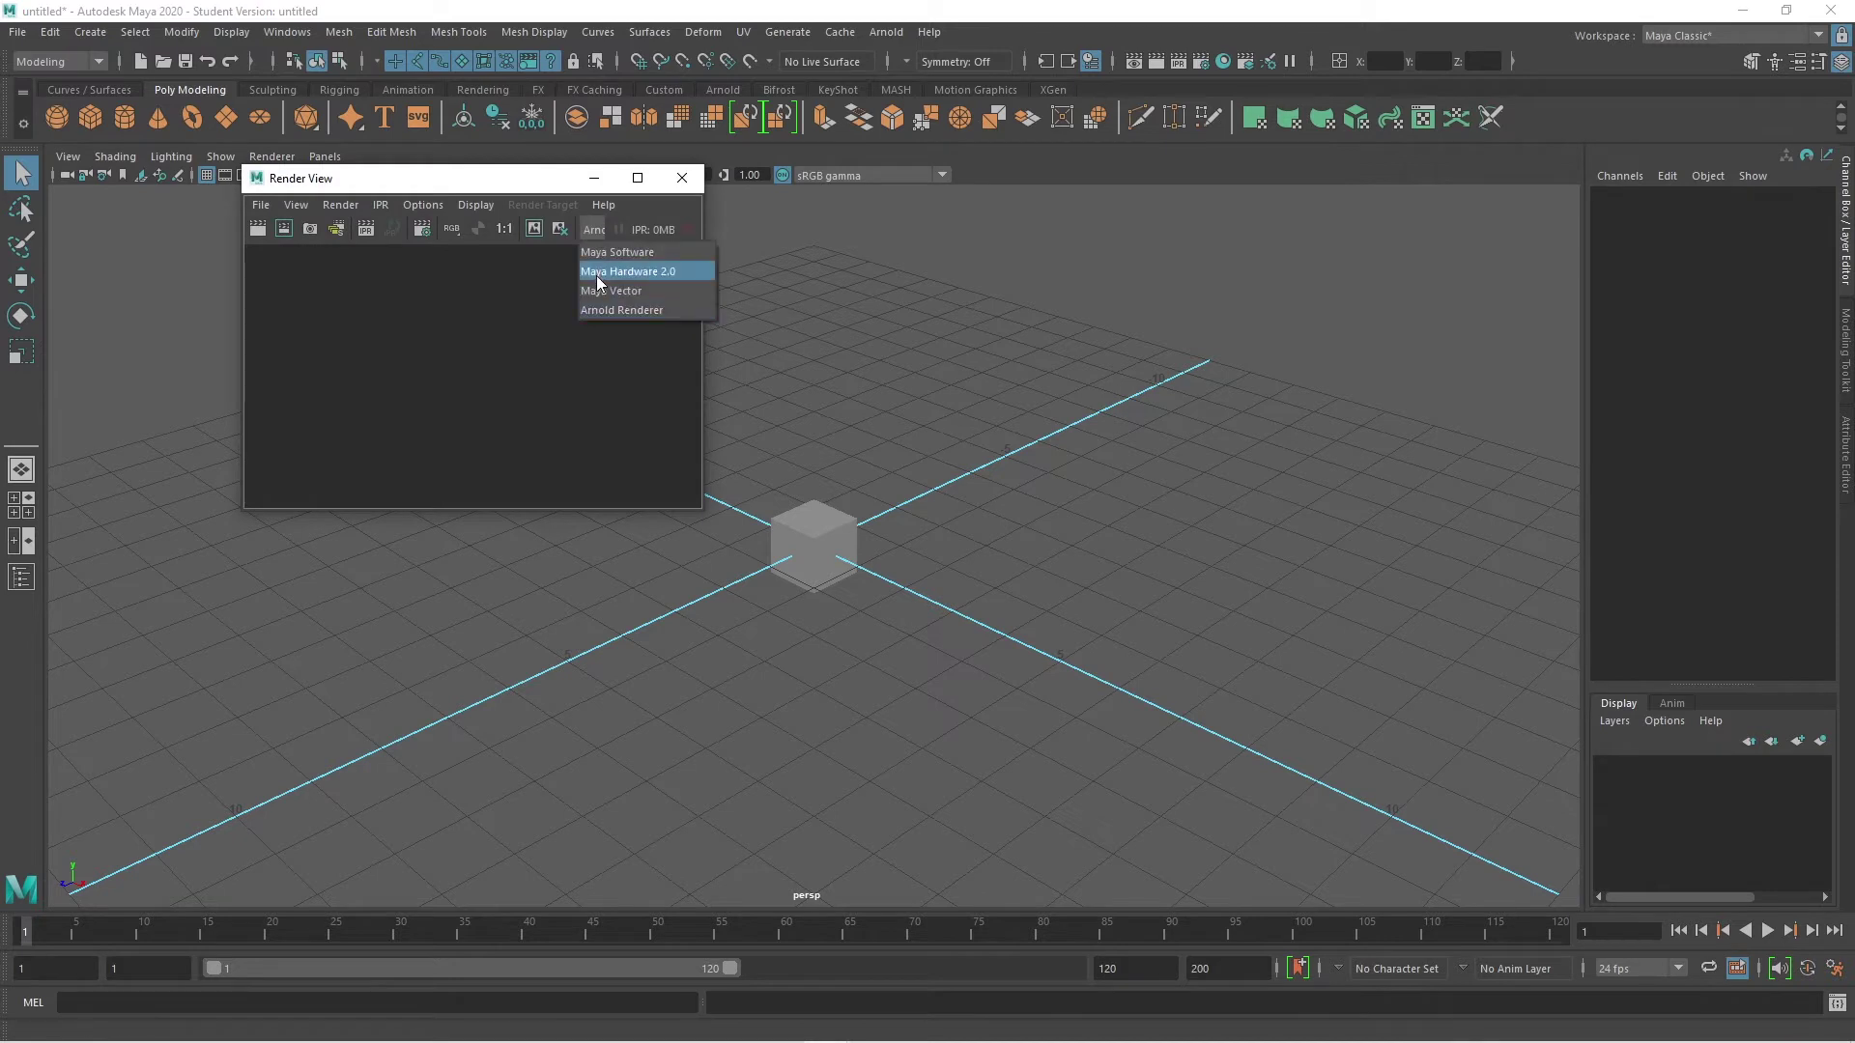
click(603, 251)
click(255, 230)
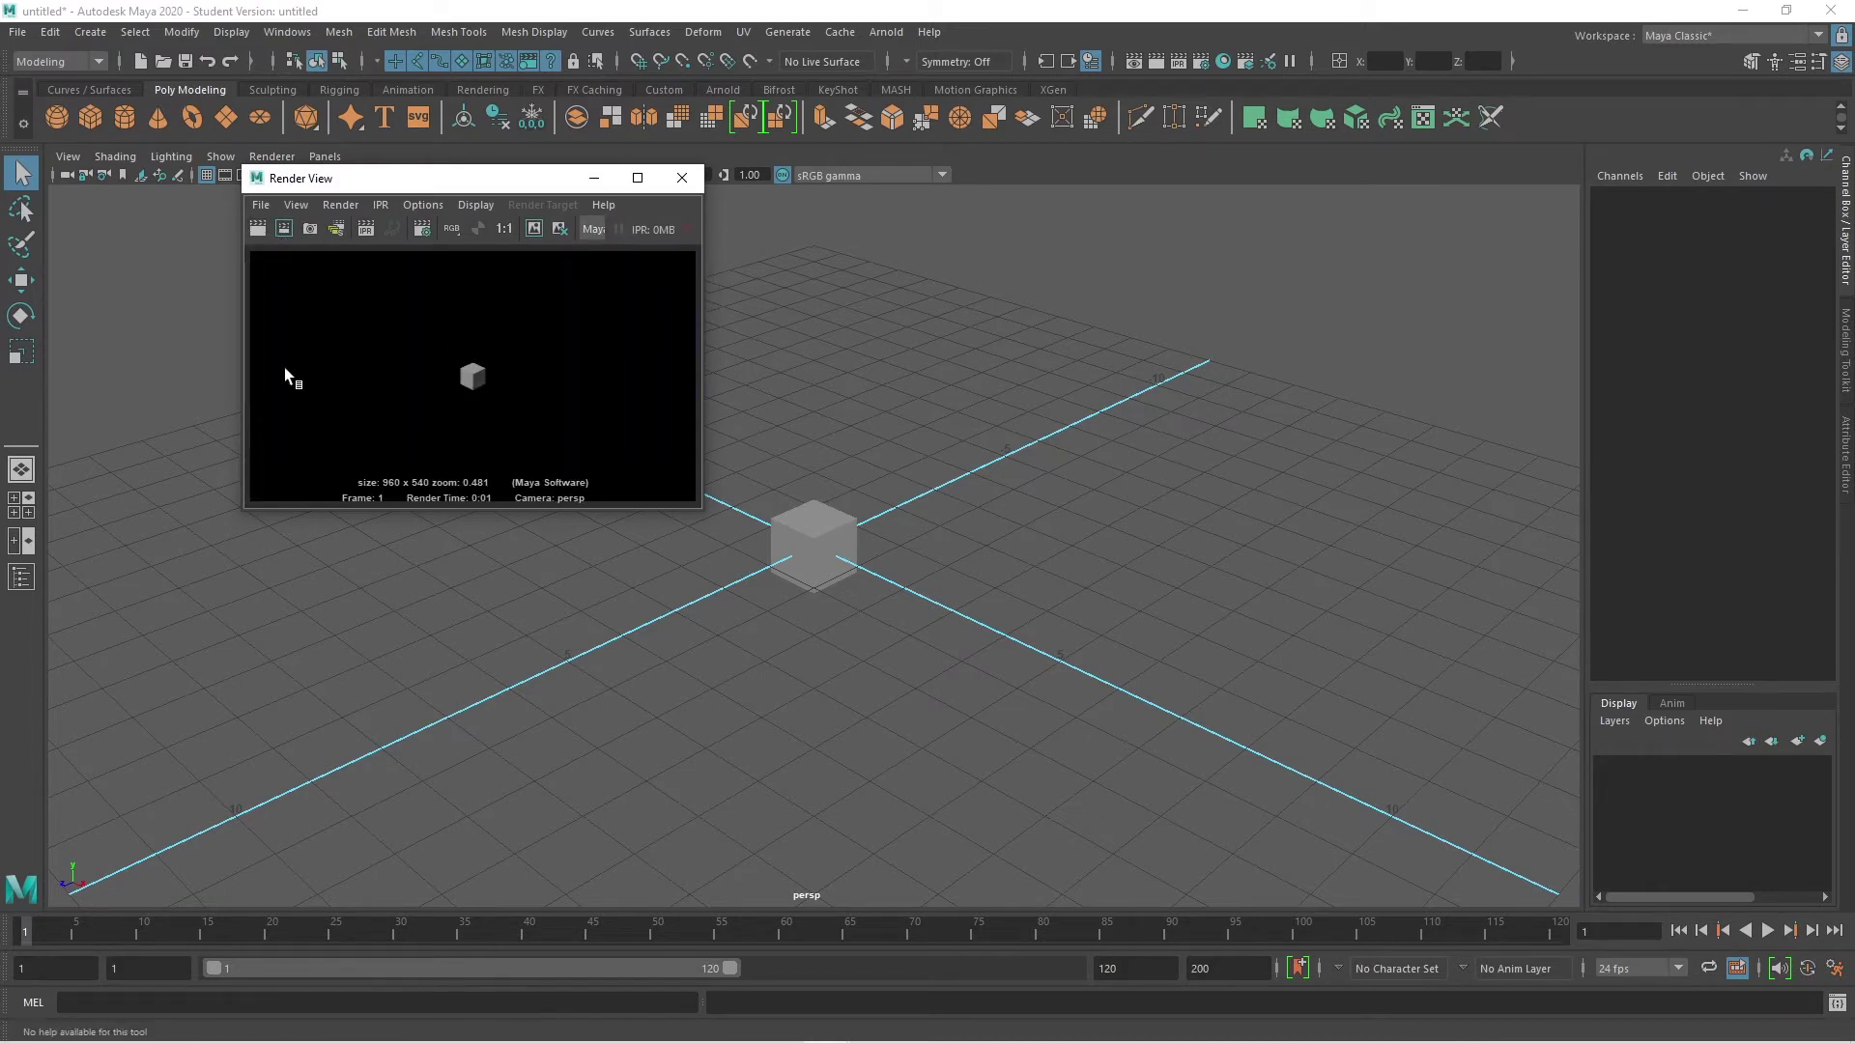
Step: Check the default save folder for the rendered image without saving it, and close the Render View
click(263, 204)
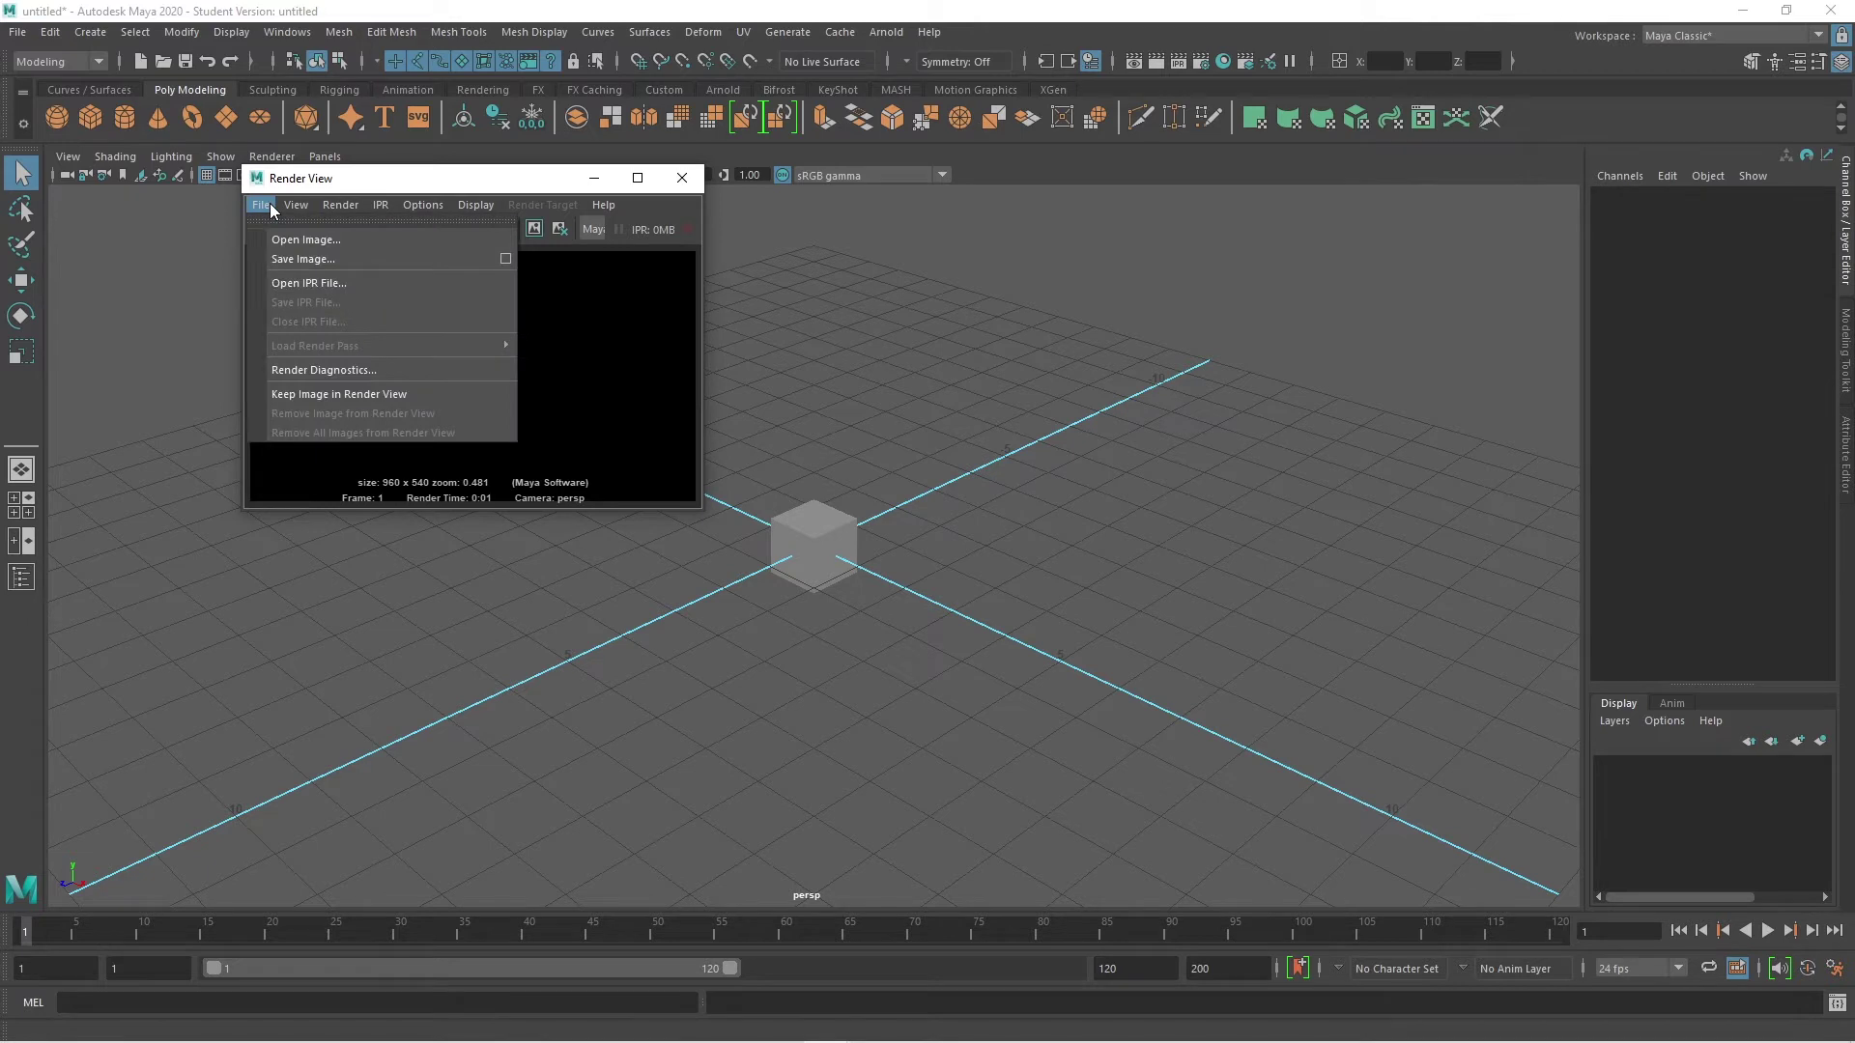
click(301, 260)
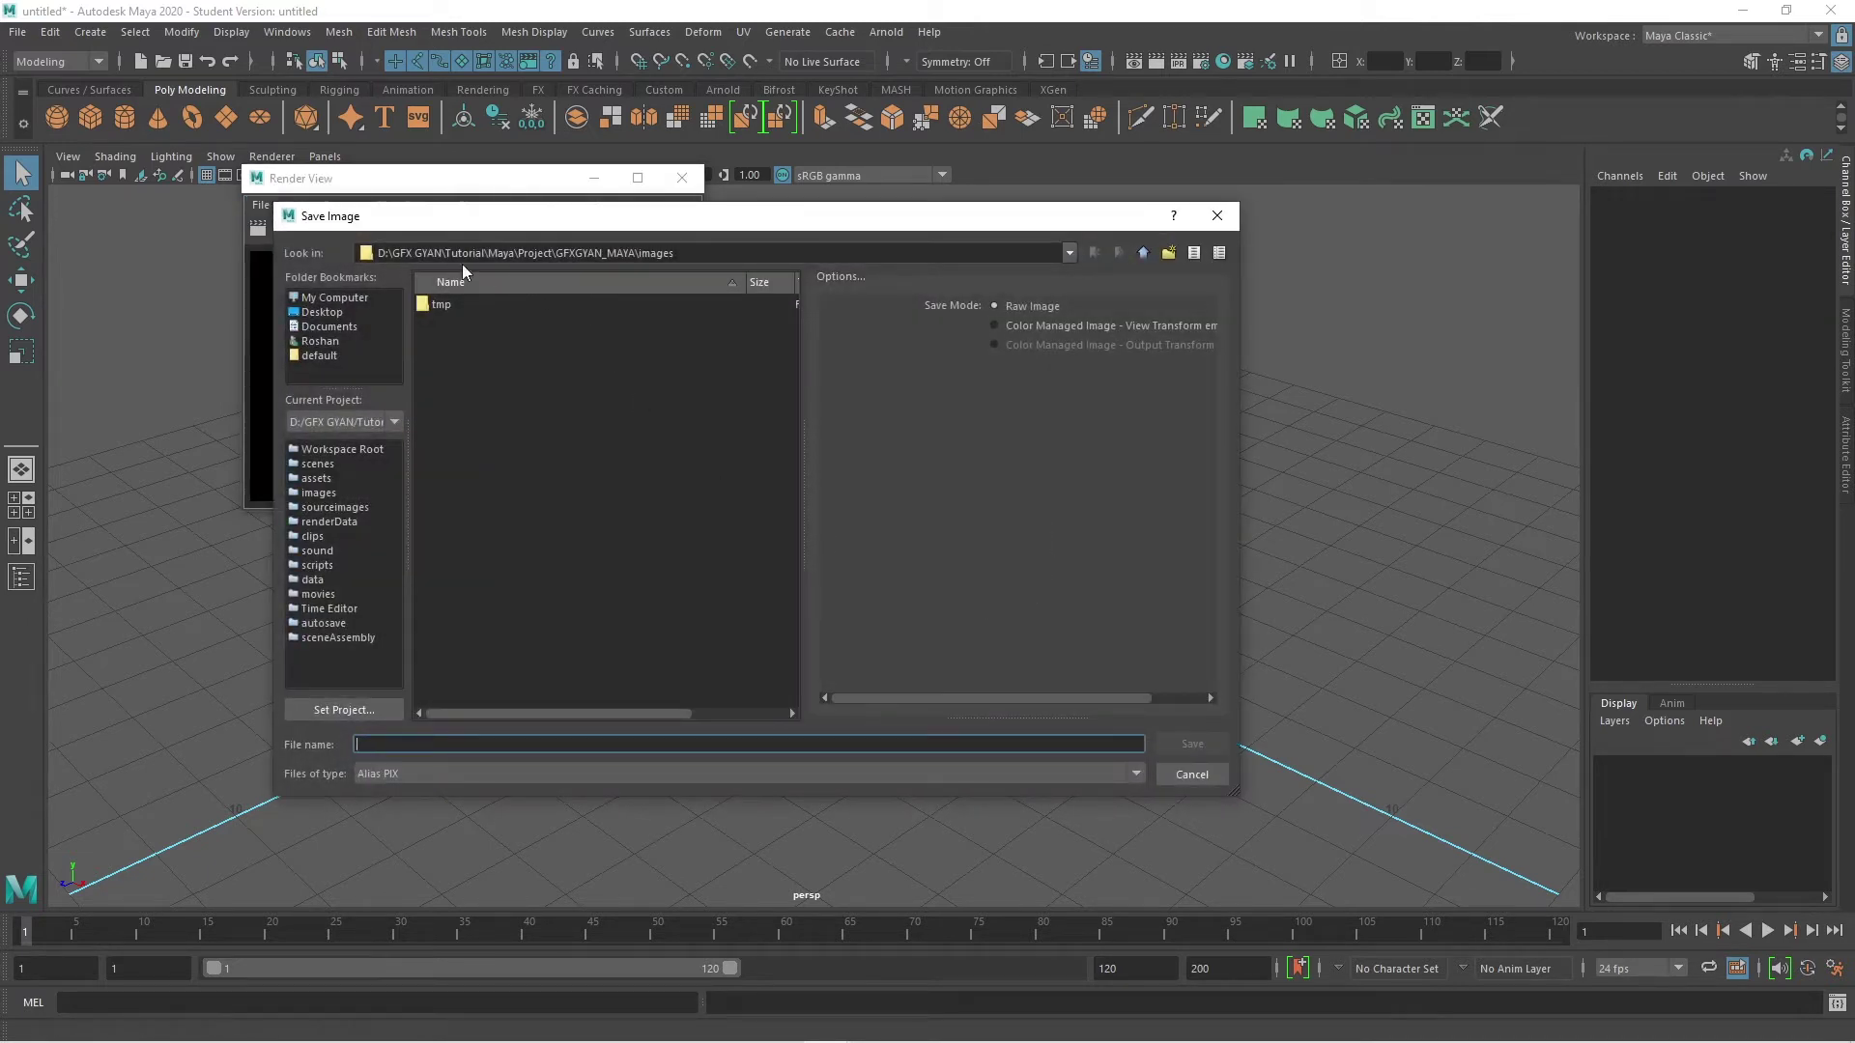
drag(394, 257, 729, 258)
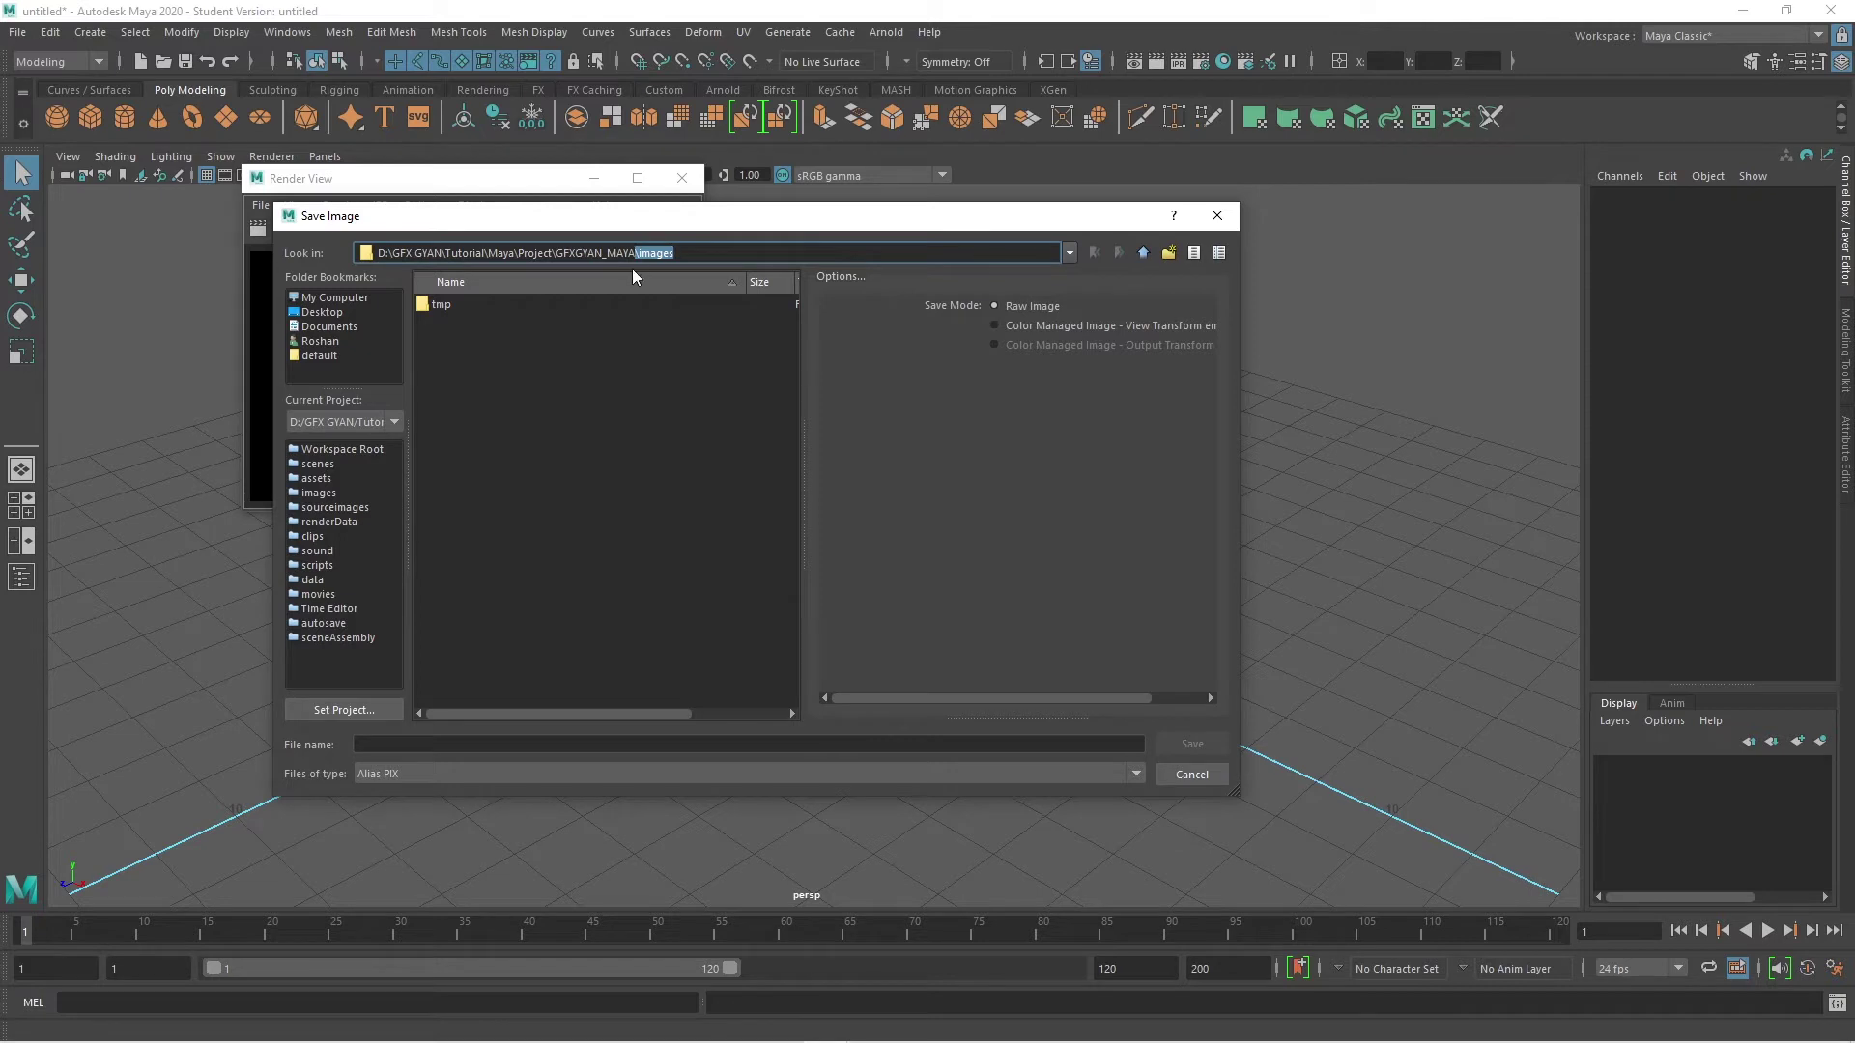
click(1184, 772)
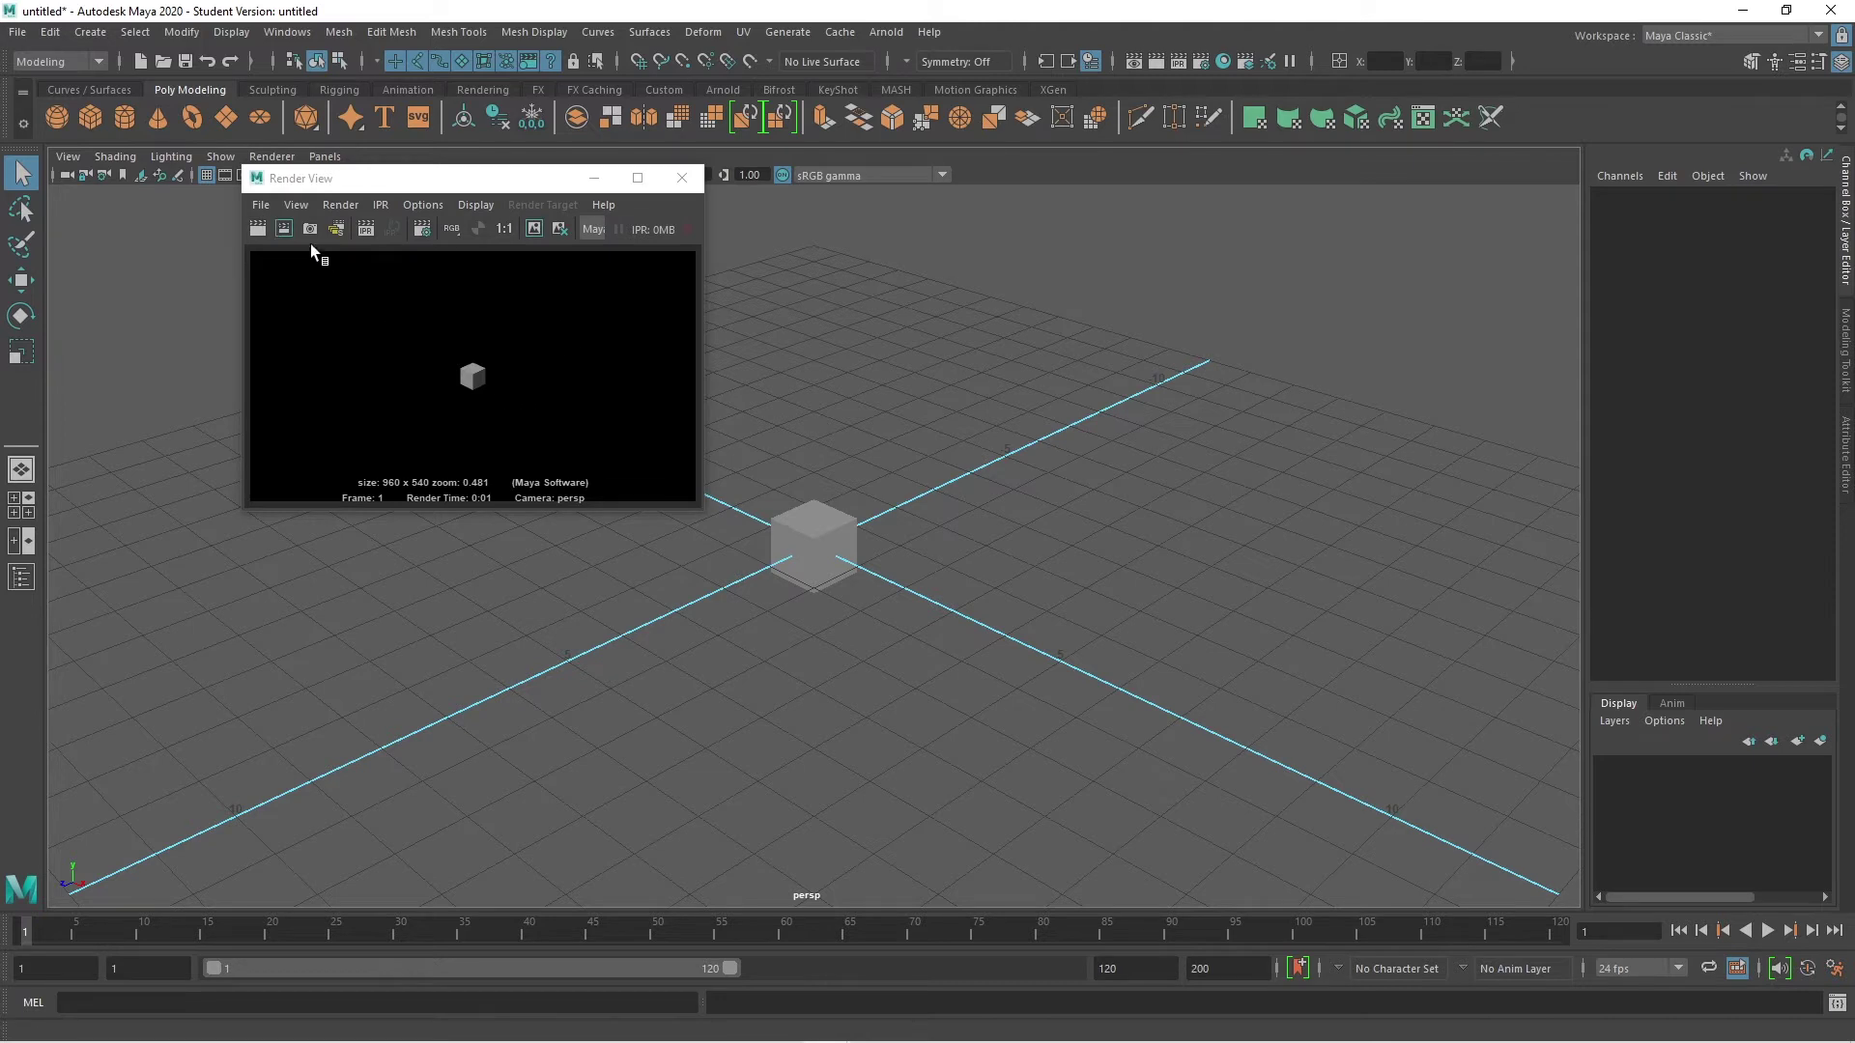
click(260, 205)
click(290, 258)
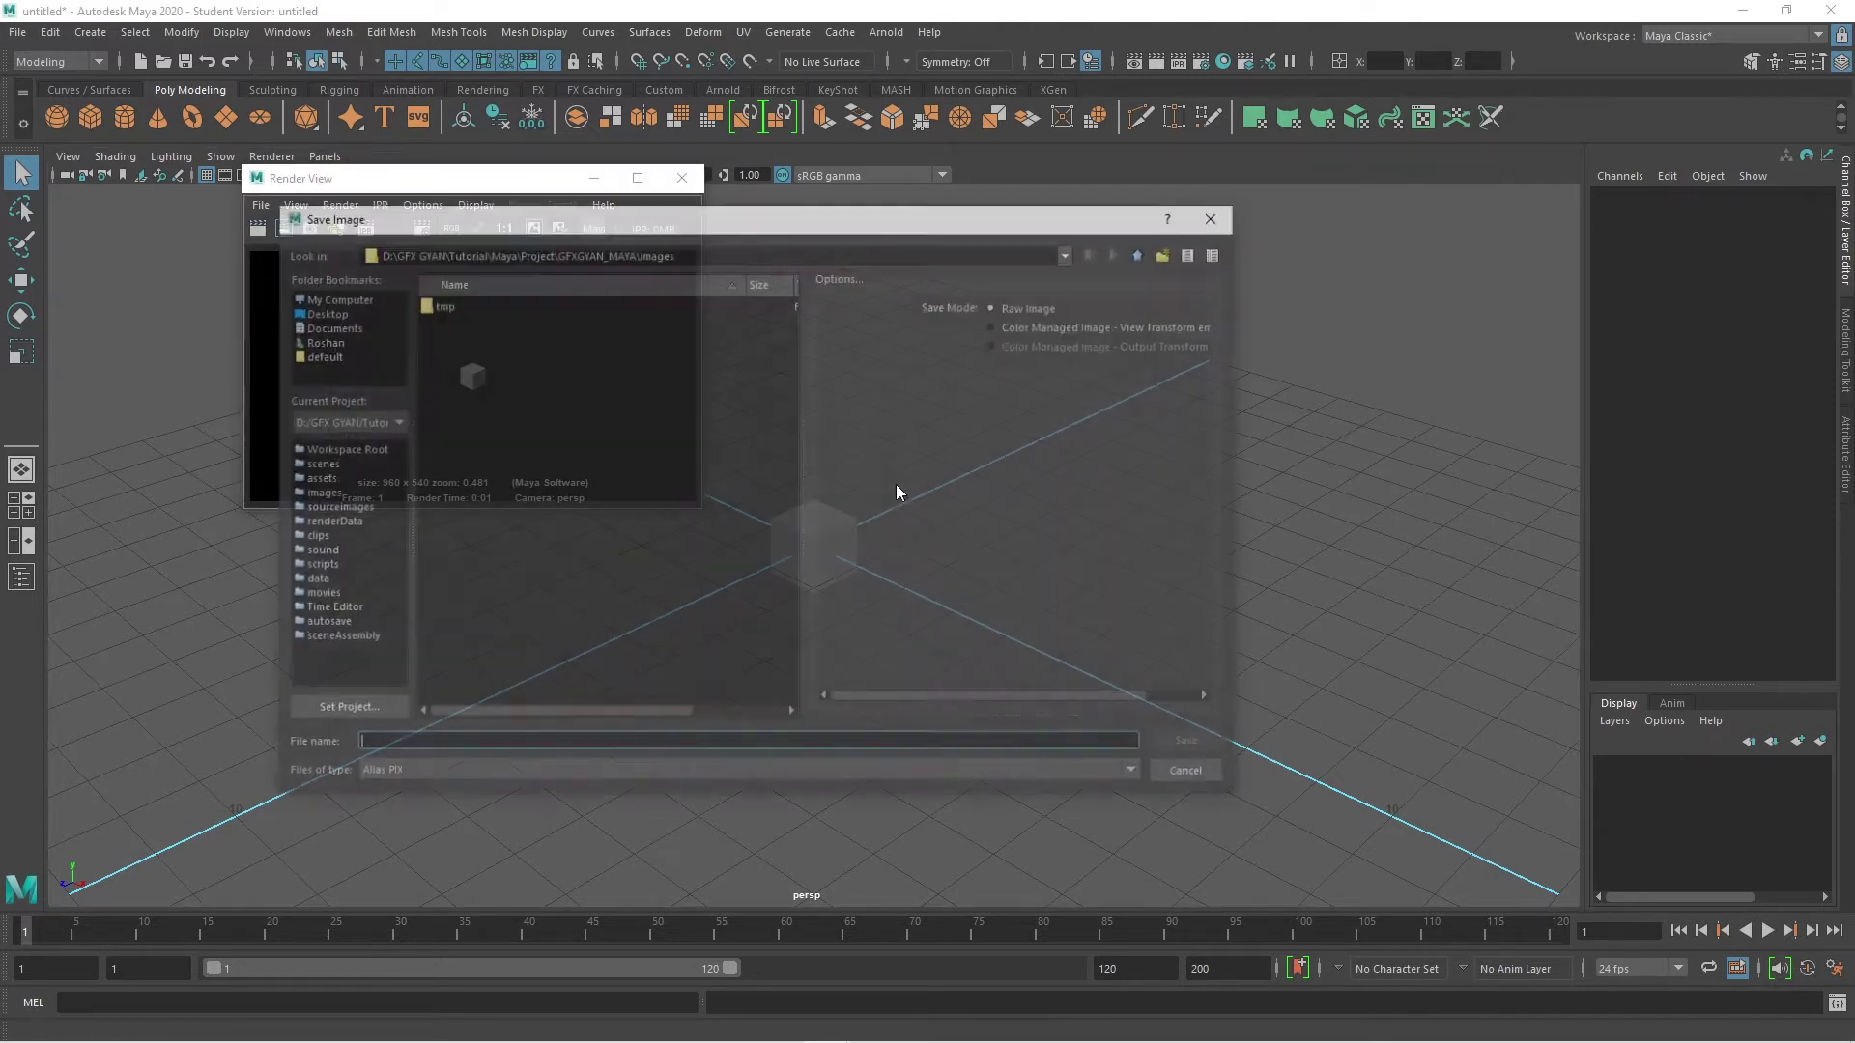
click(1186, 777)
click(682, 180)
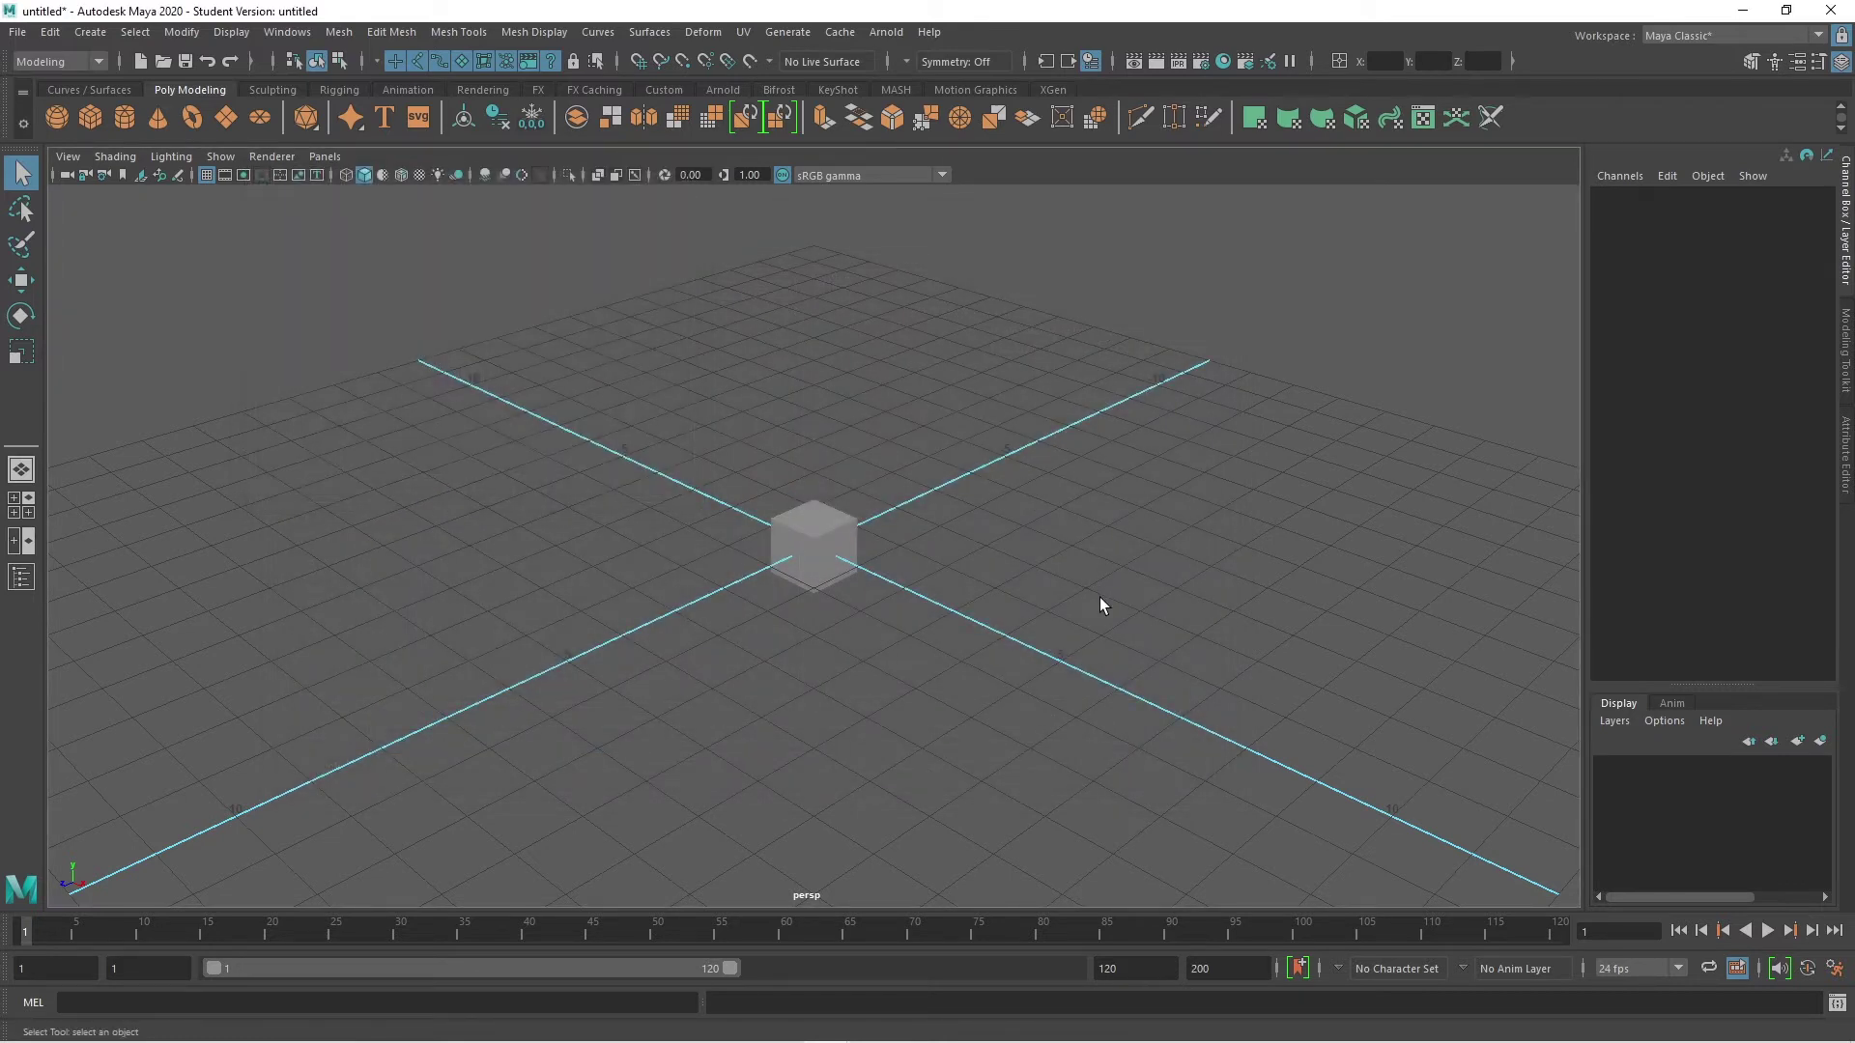
Step: Assign a new Blinn material to the cube
click(808, 532)
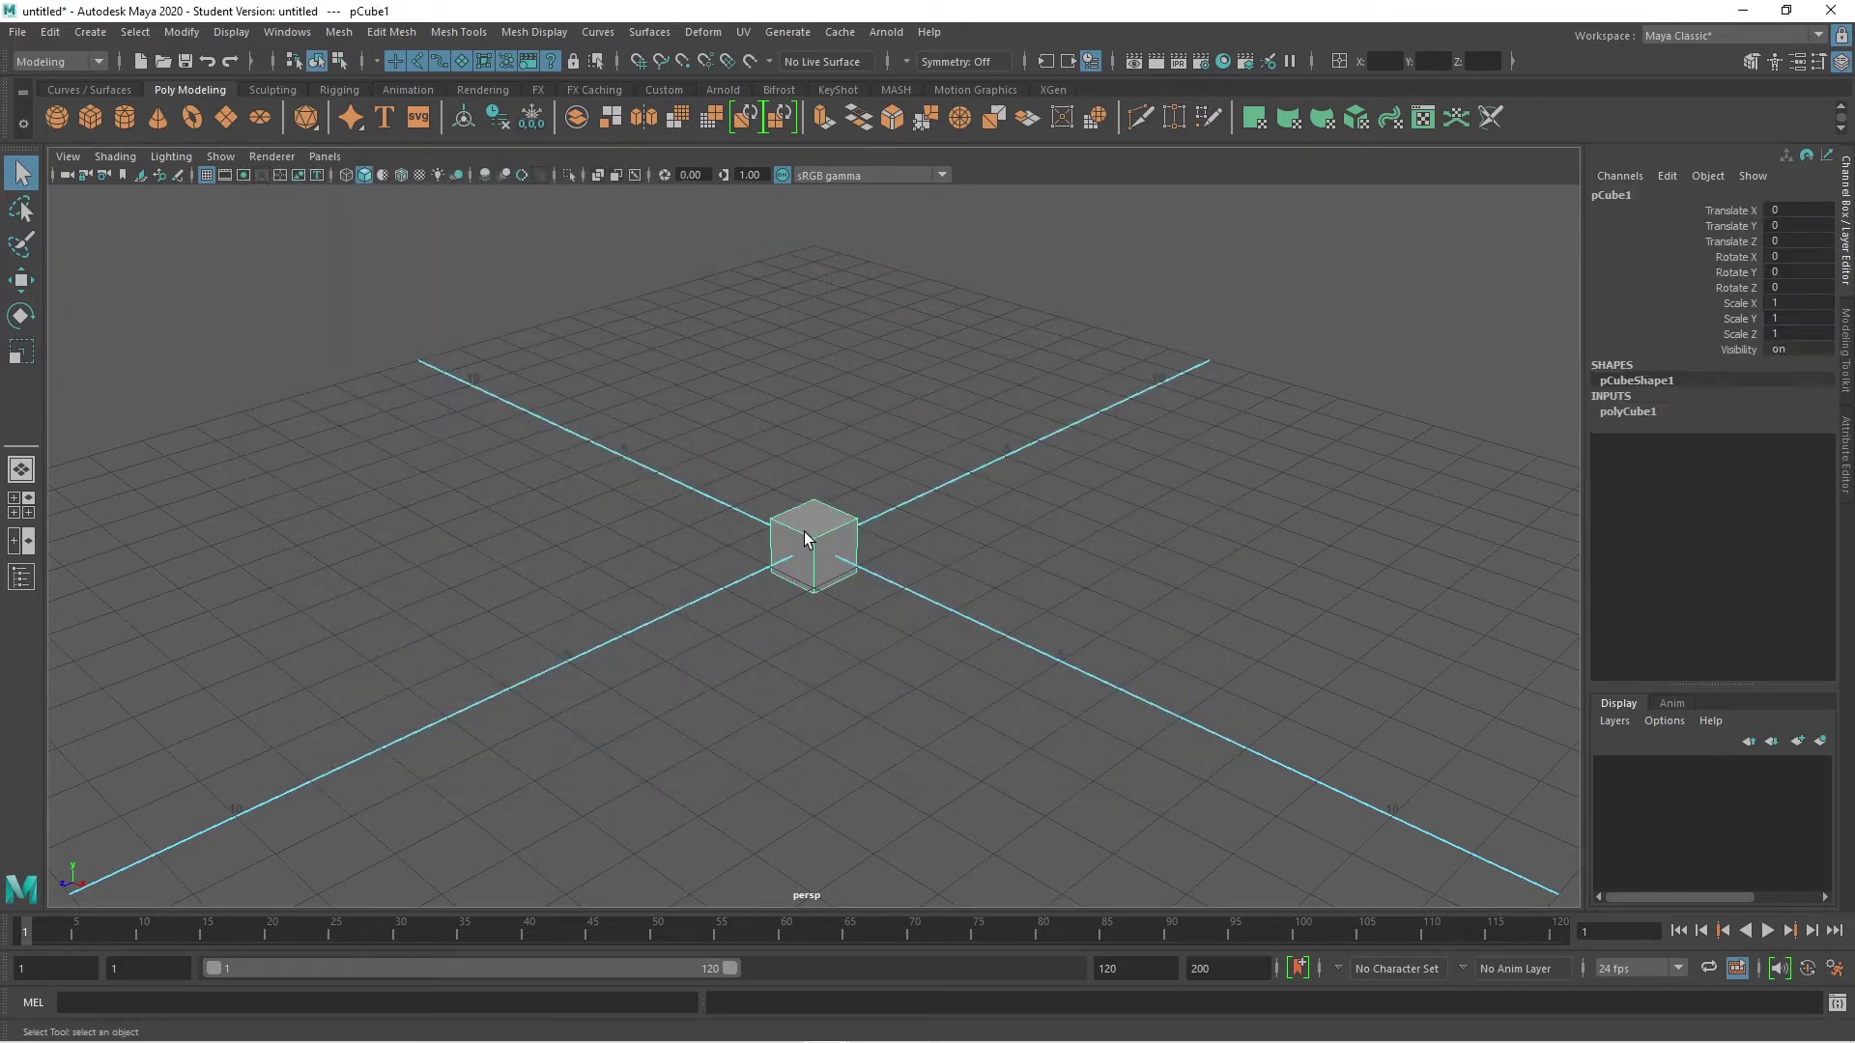
right_drag(806, 528, 937, 866)
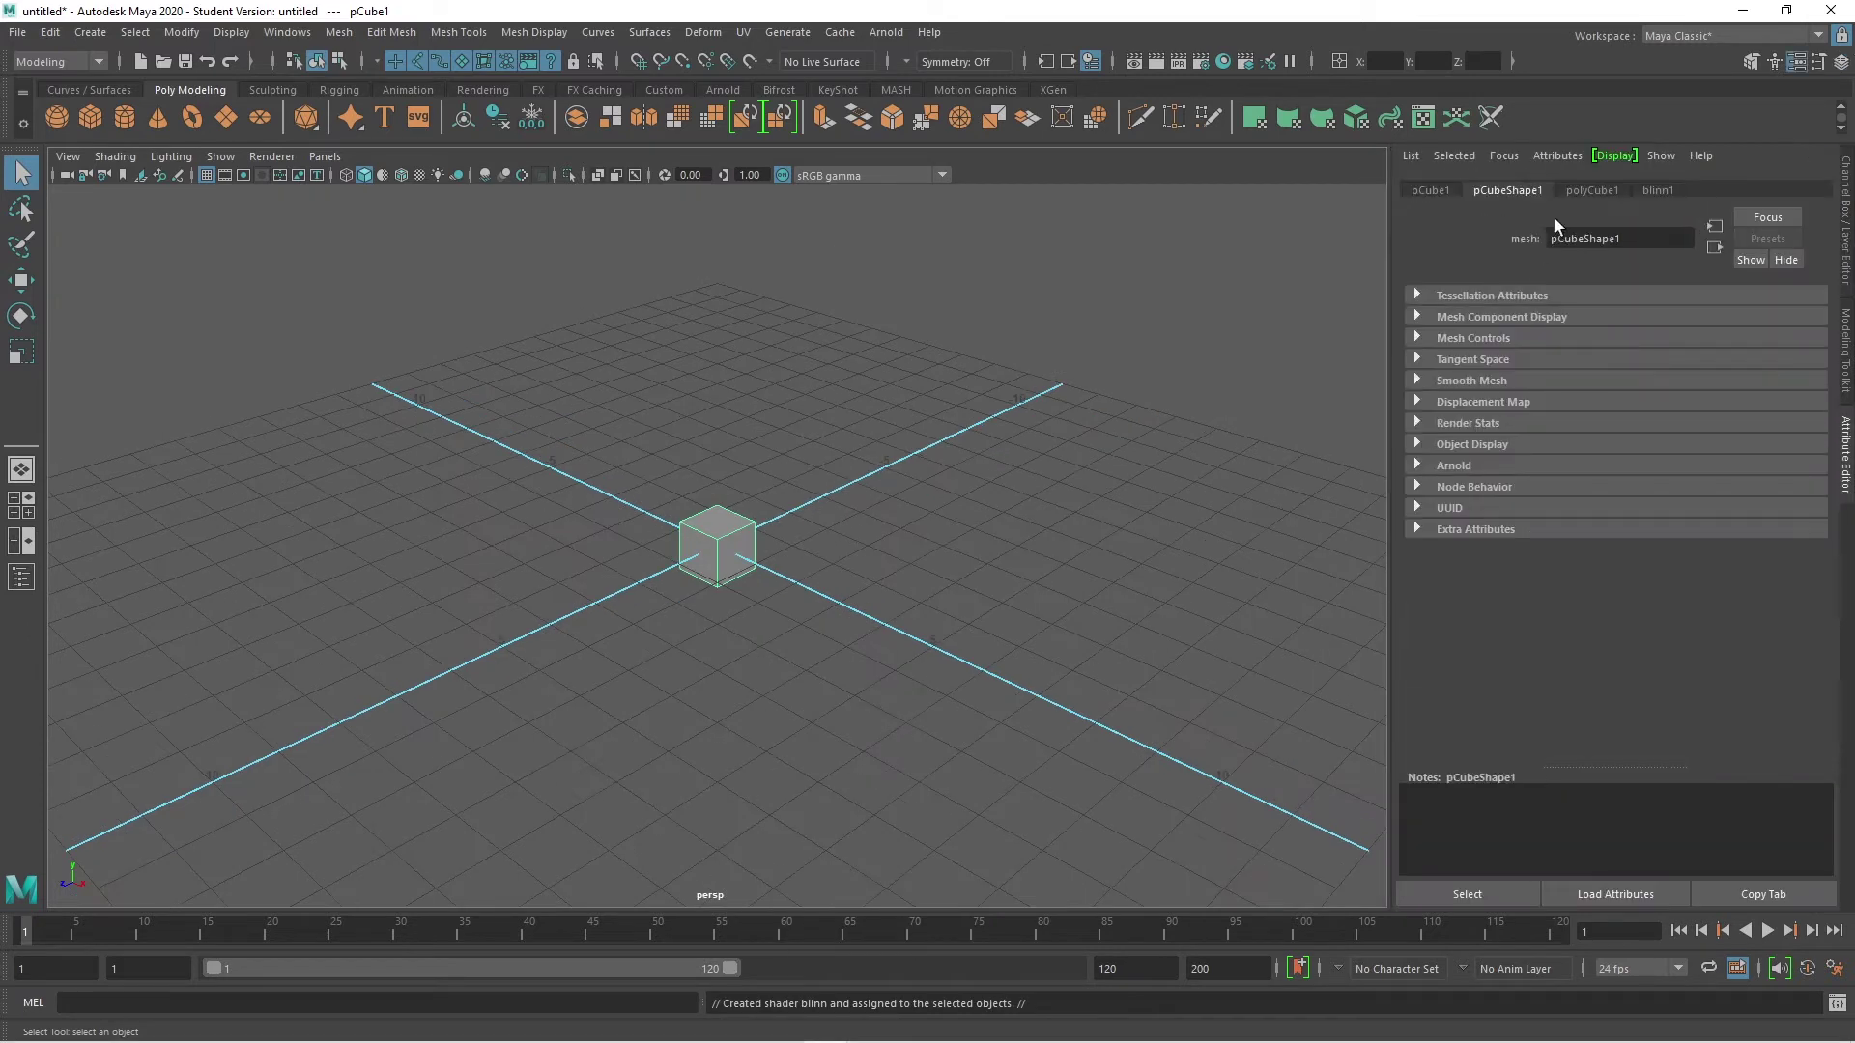
Step: Connect a File texture to the Color attribute of the cube's Blinn material
click(1658, 194)
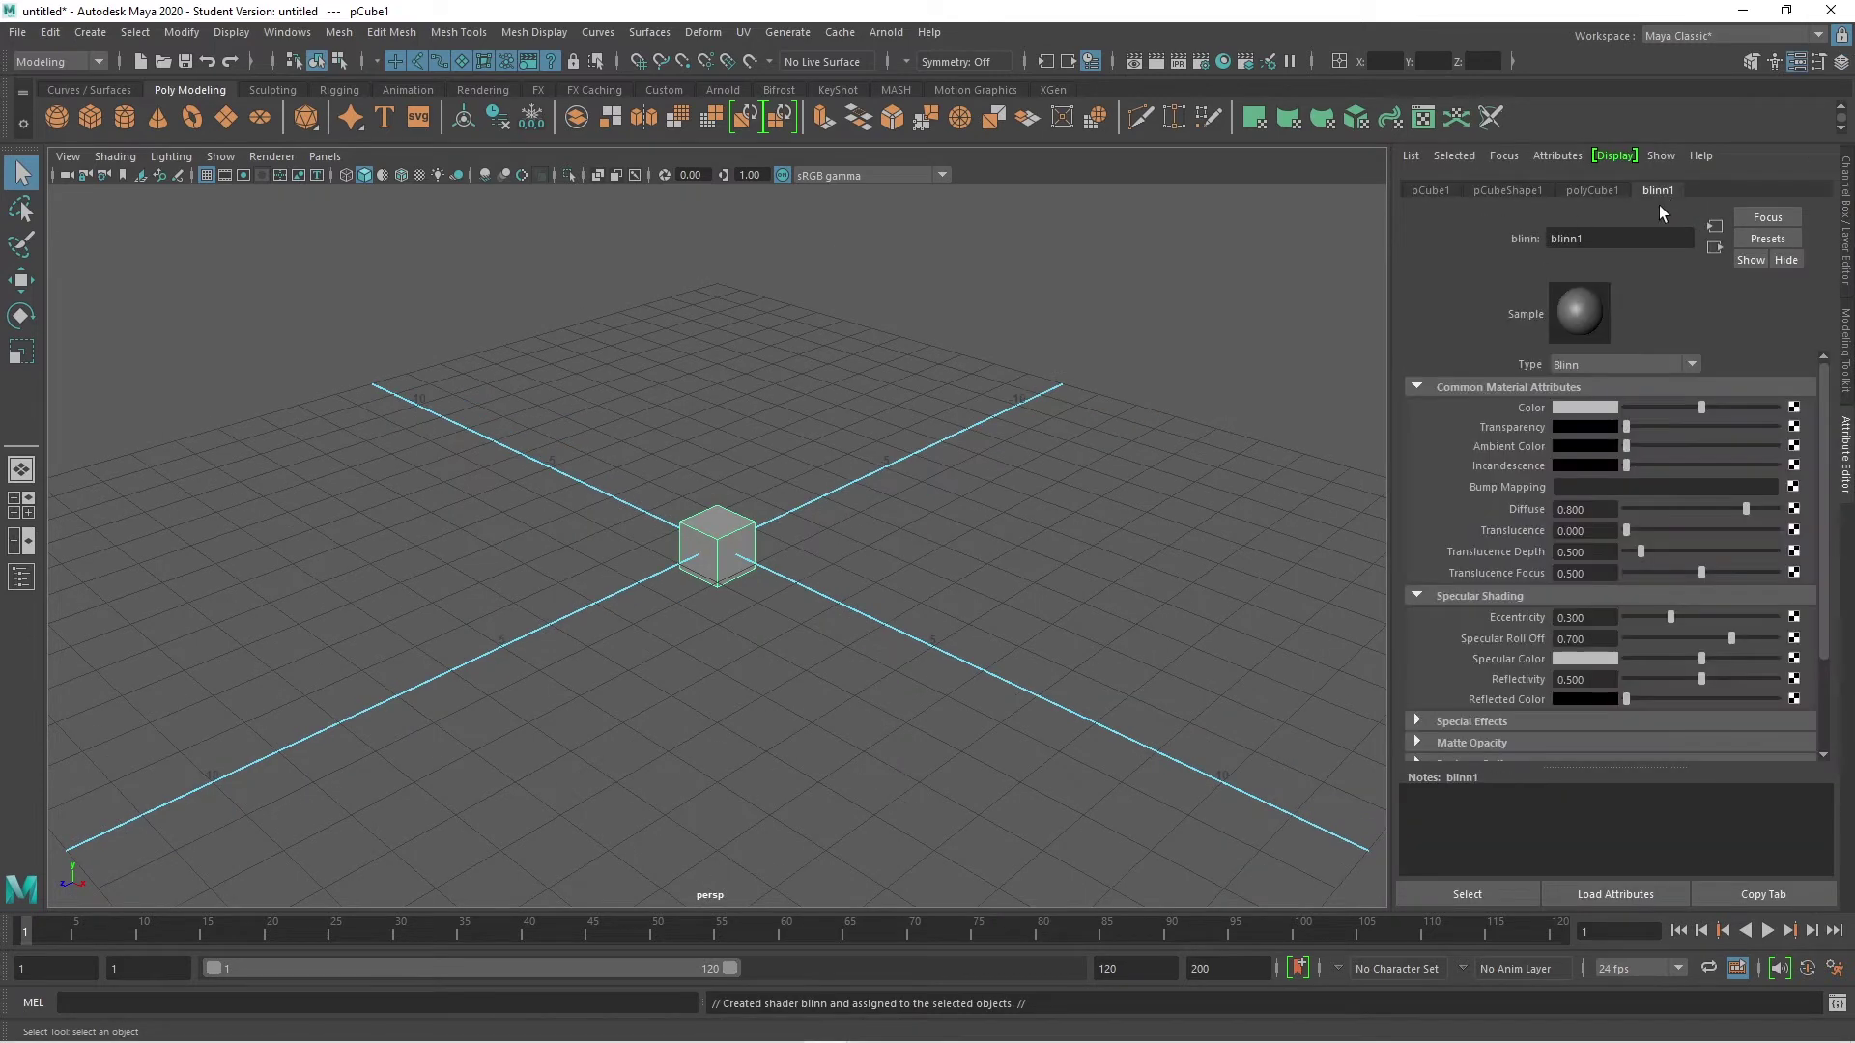
click(1794, 407)
click(285, 325)
click(373, 326)
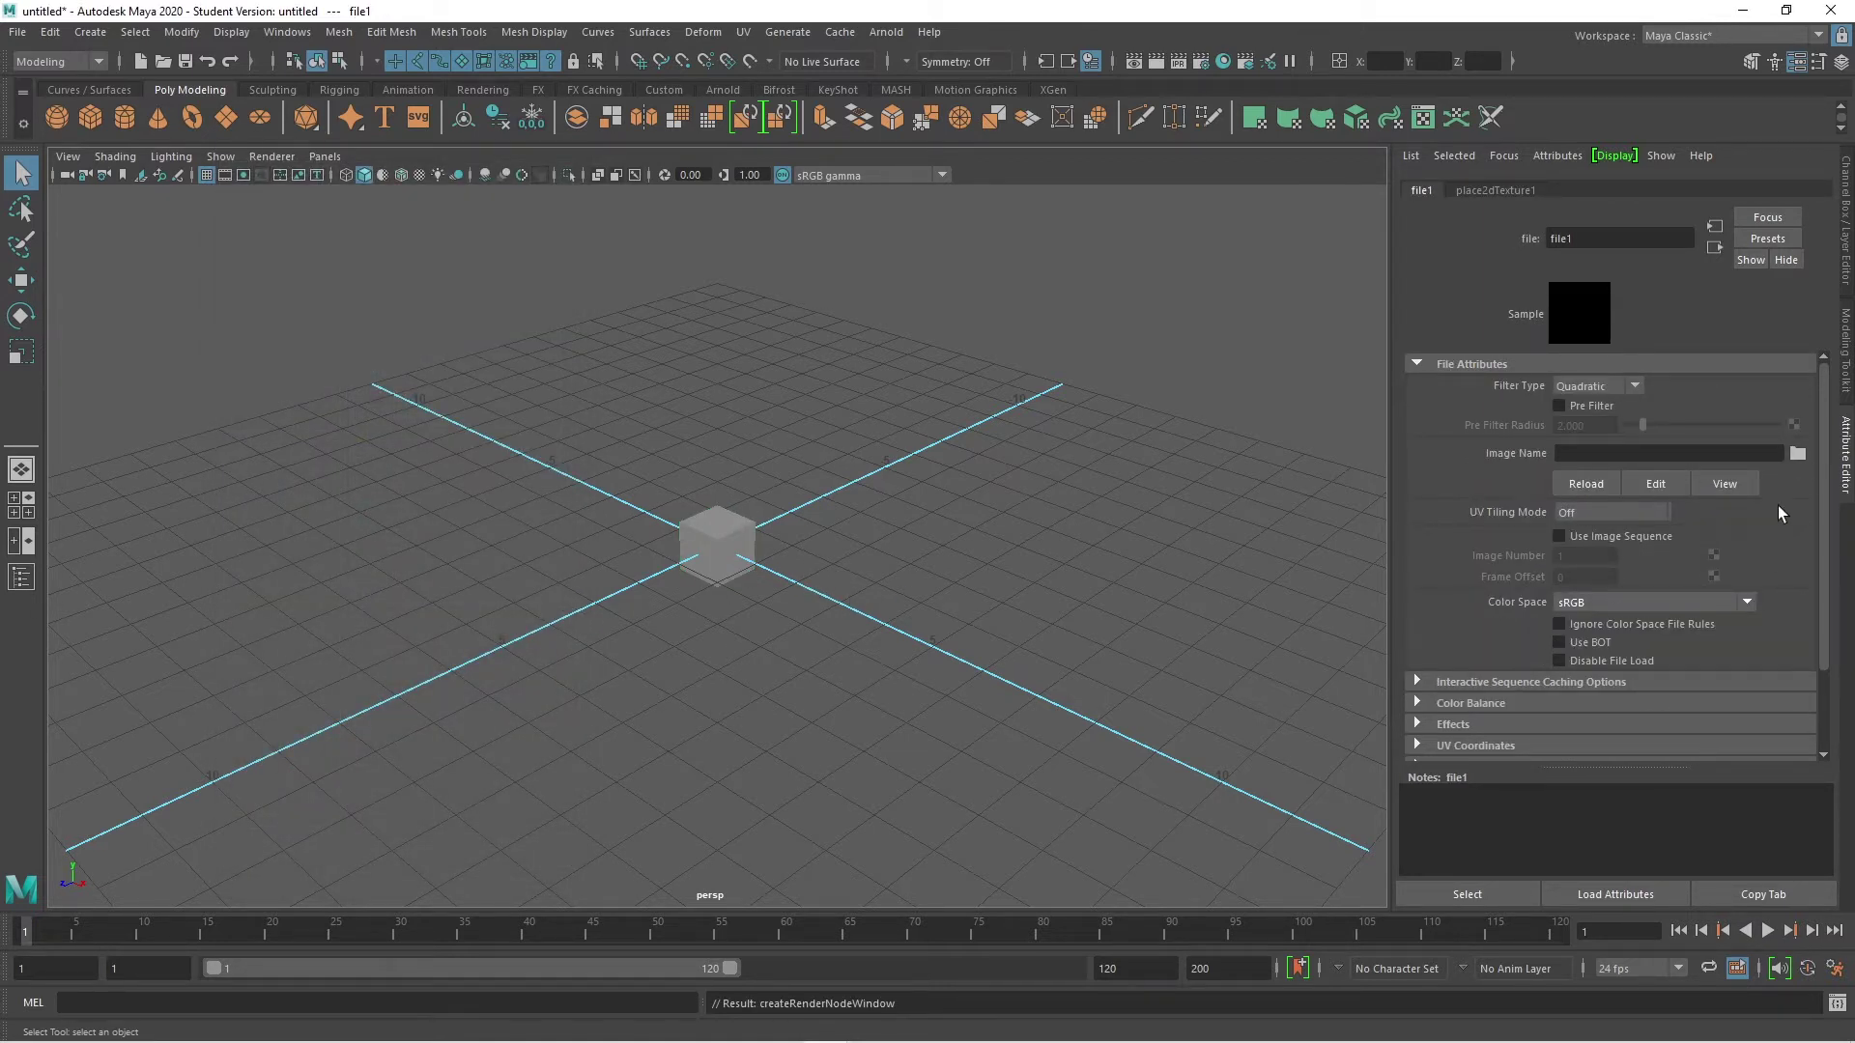
Step: Check the default folder for the File texture's image without loading one
click(1794, 454)
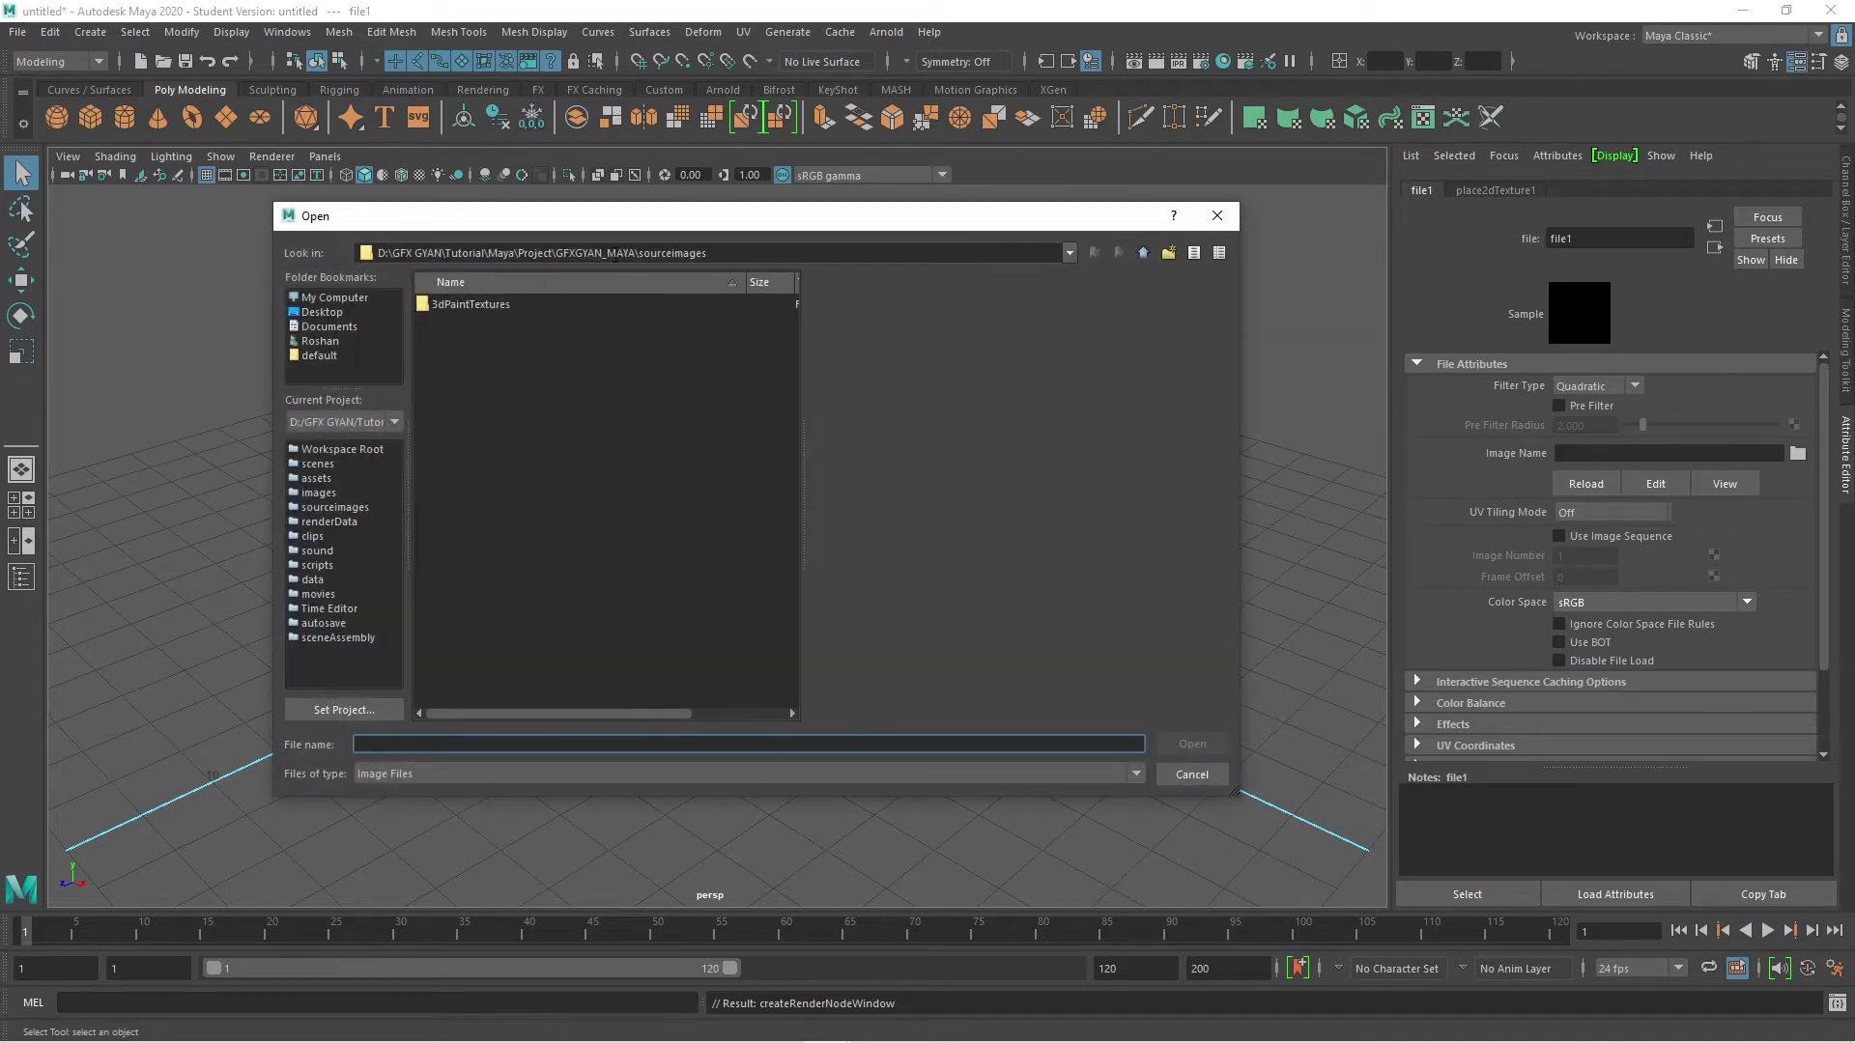
drag(534, 252, 735, 253)
click(1192, 775)
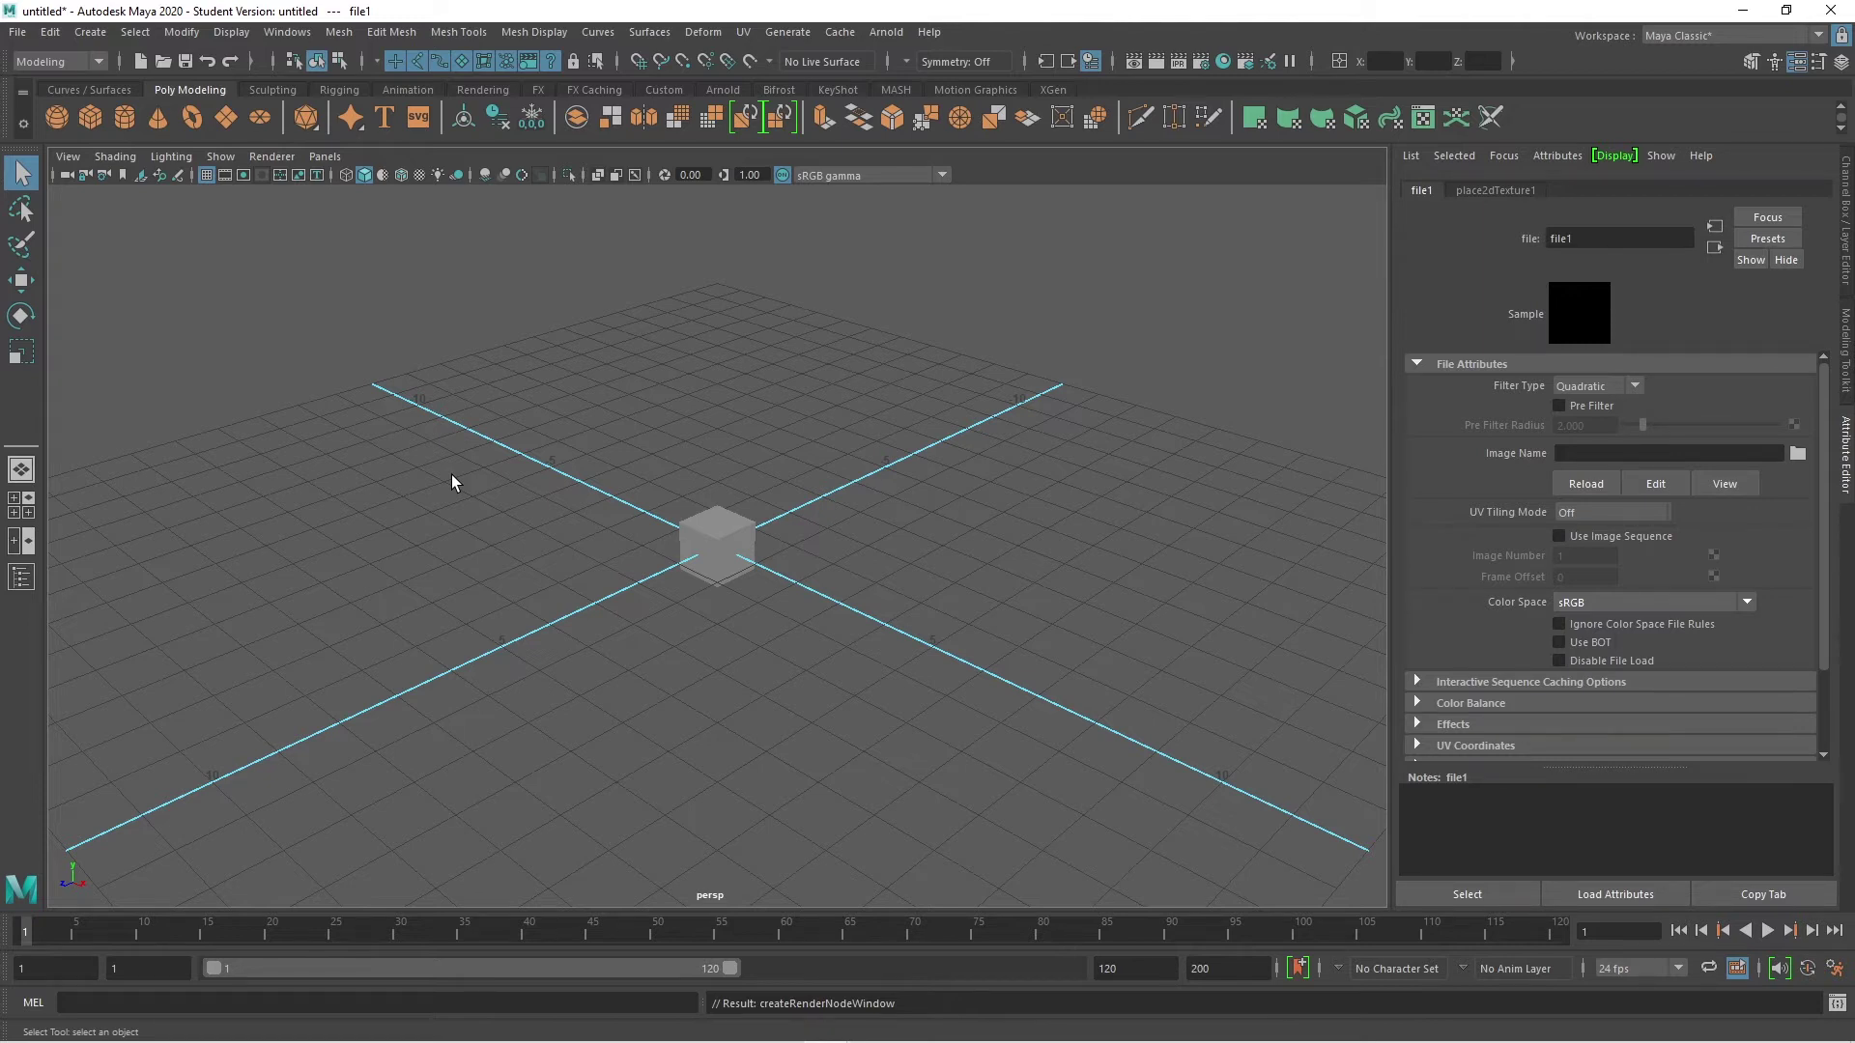
Step: Recheck the default save folders for the scene and the rendered image without saving either, and close the Render View
click(185, 61)
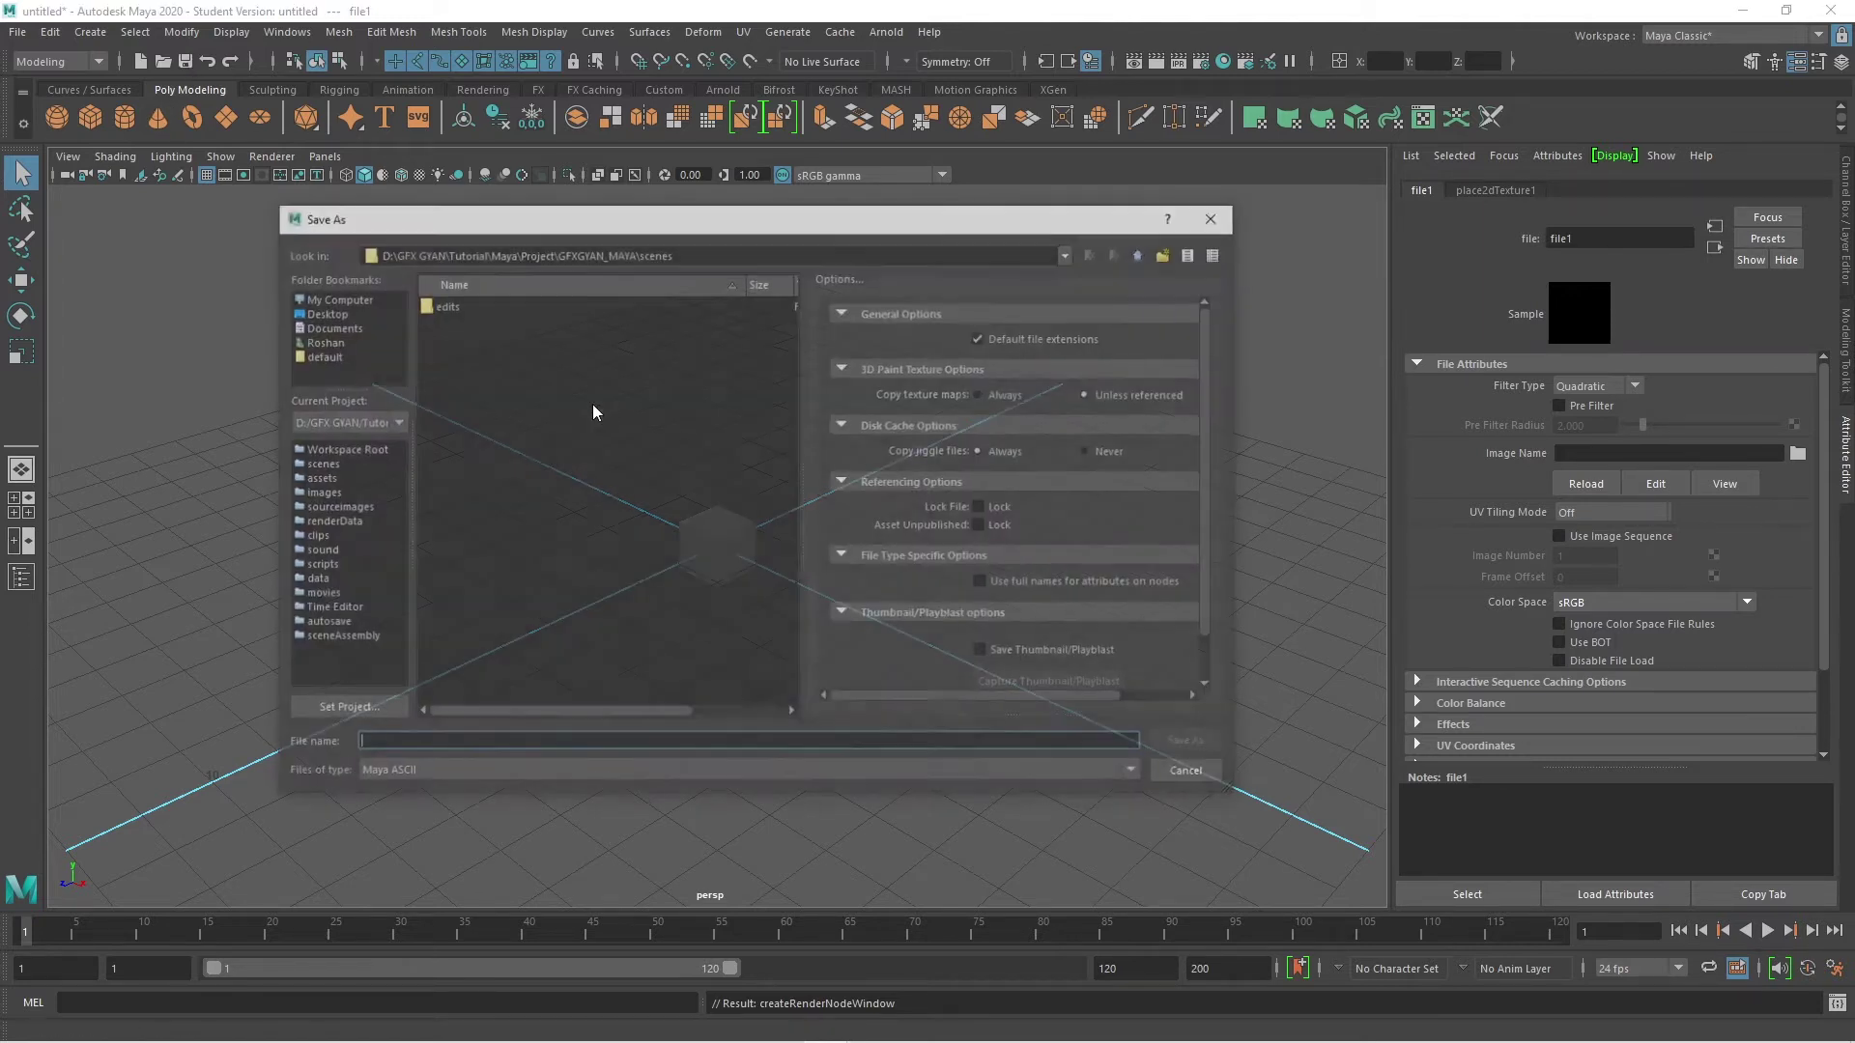
click(1192, 774)
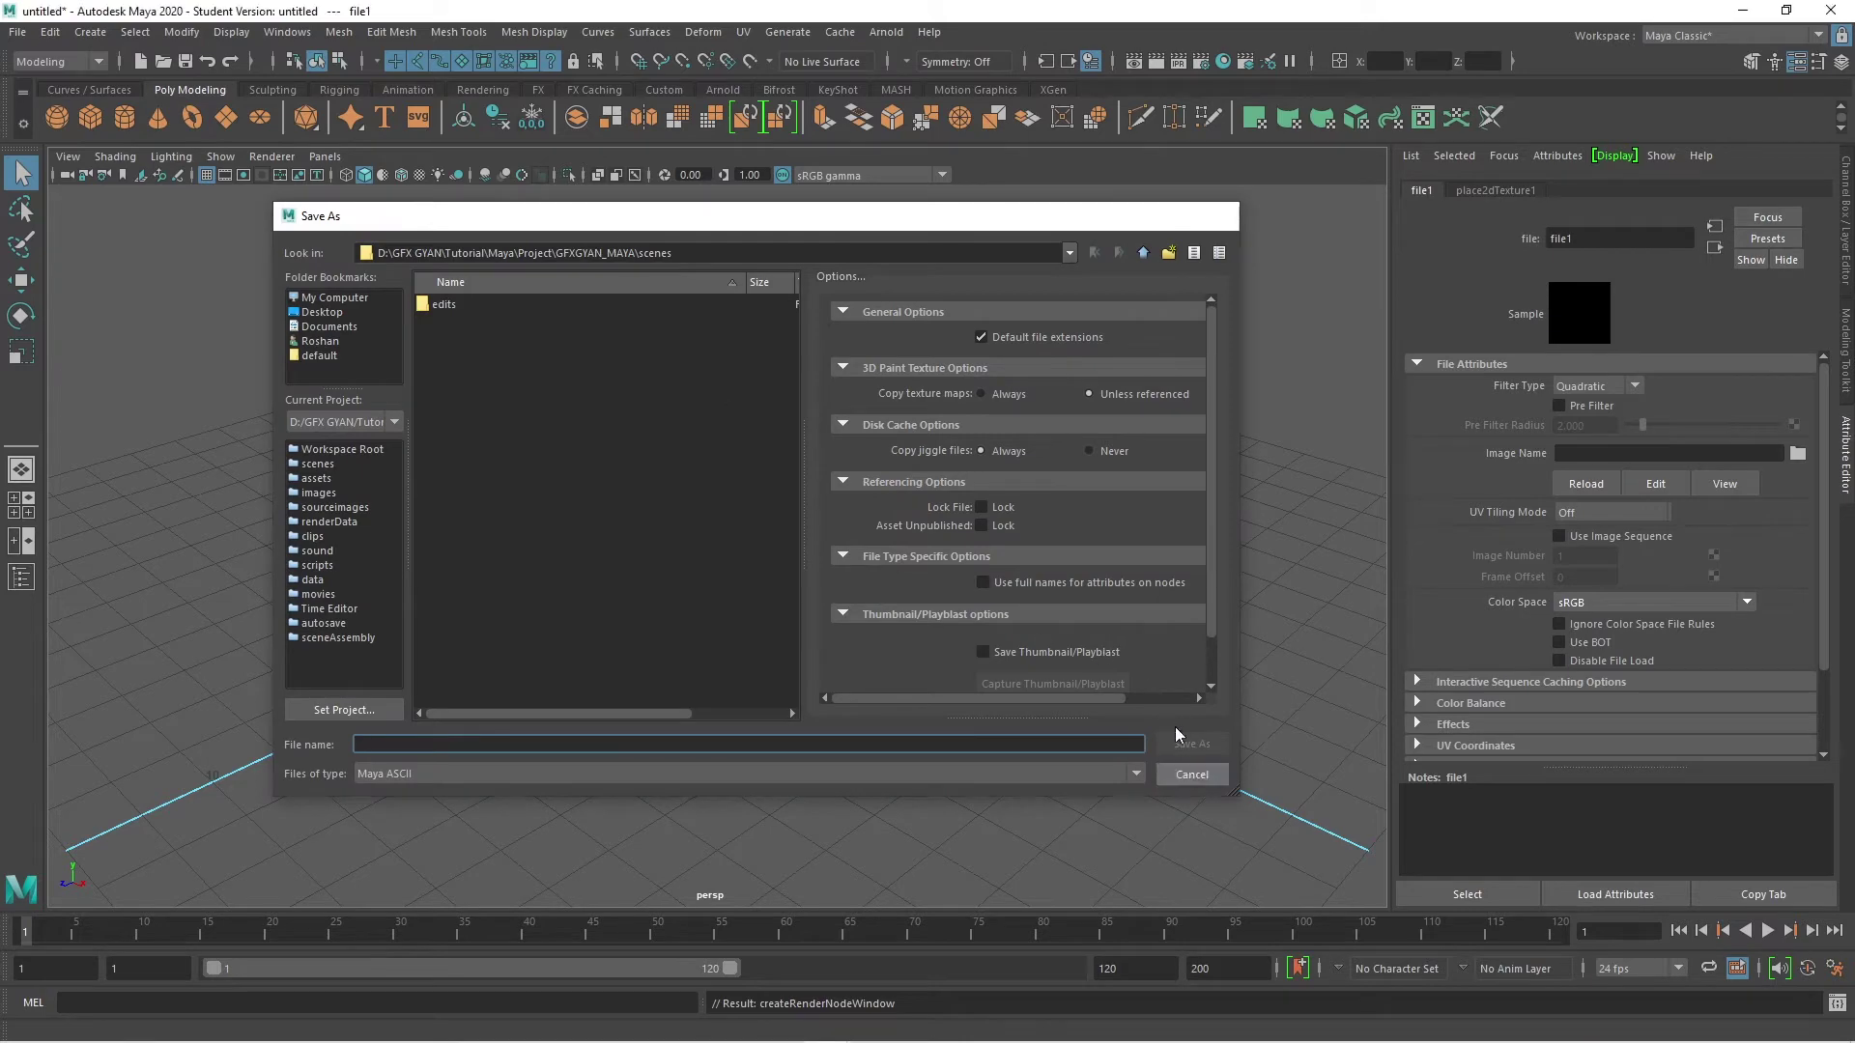
click(1154, 63)
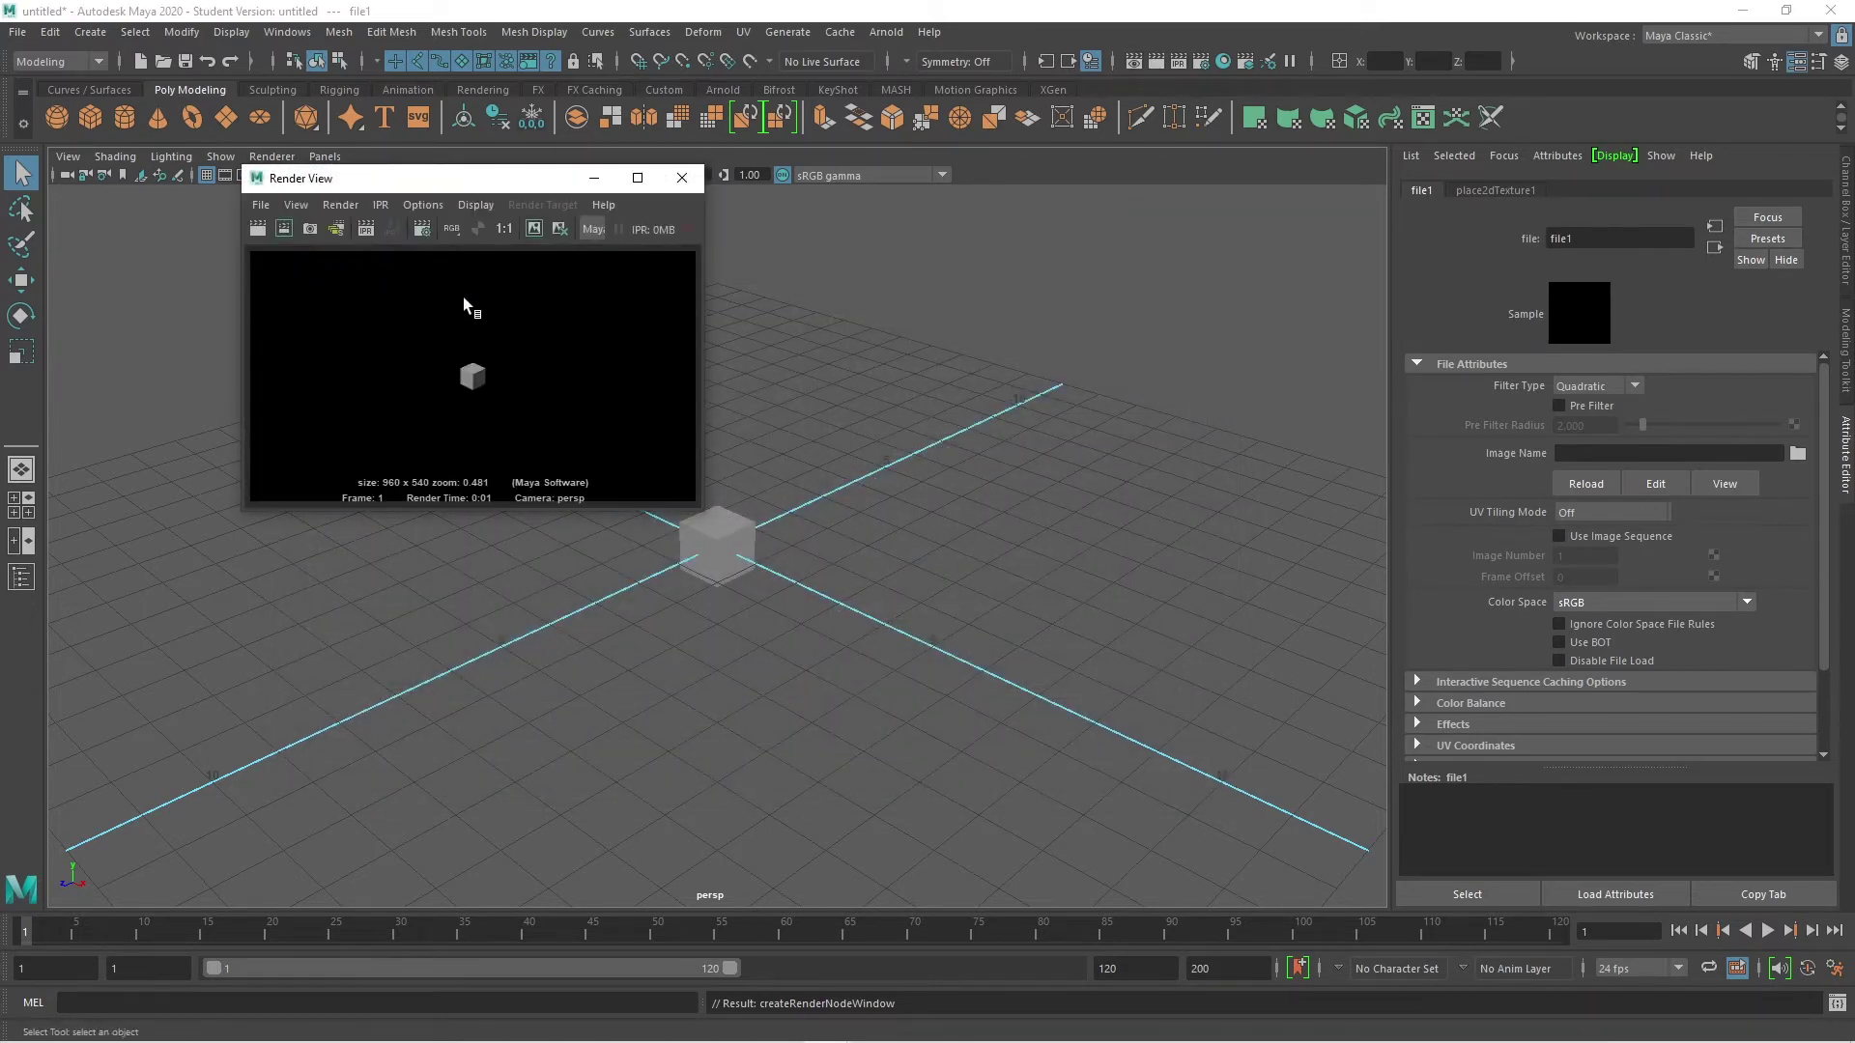
click(261, 205)
click(295, 249)
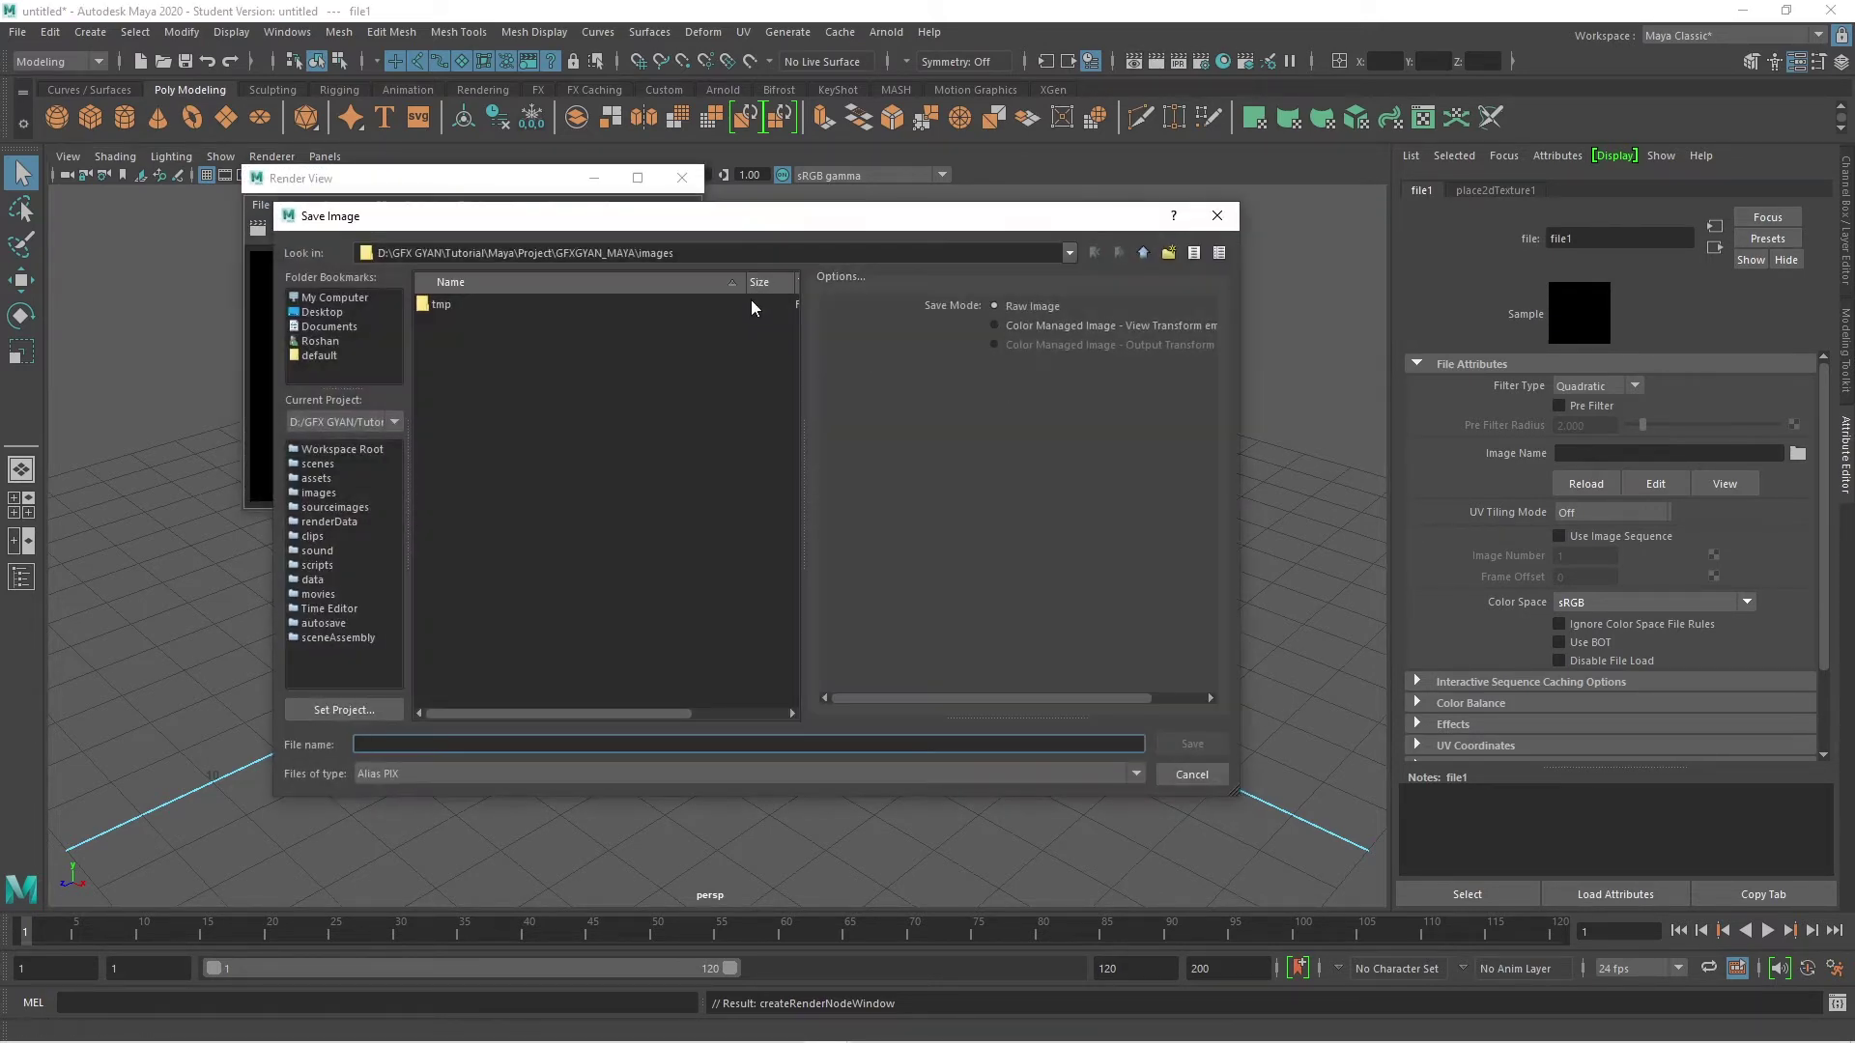
click(1186, 781)
click(694, 177)
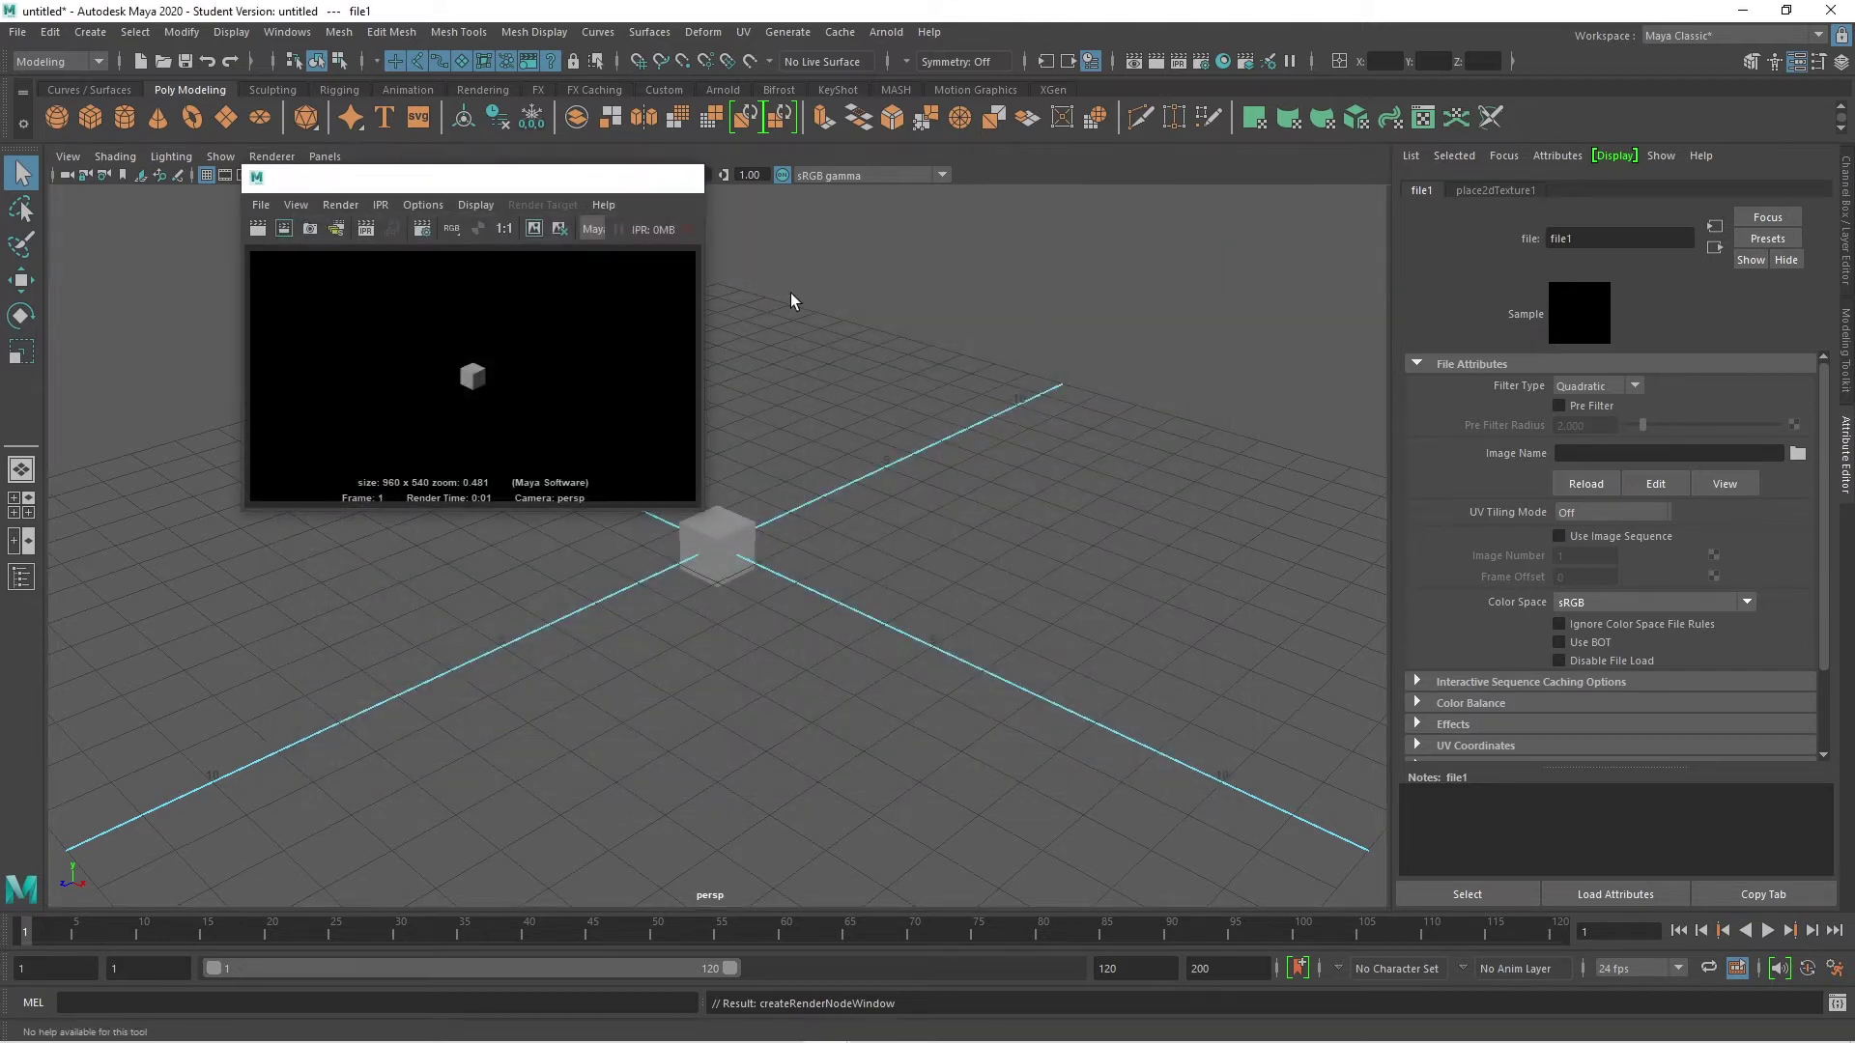
Step: Reopen the cube's Blinn color texture and examine the default folder path for its image again without loading a file
click(716, 532)
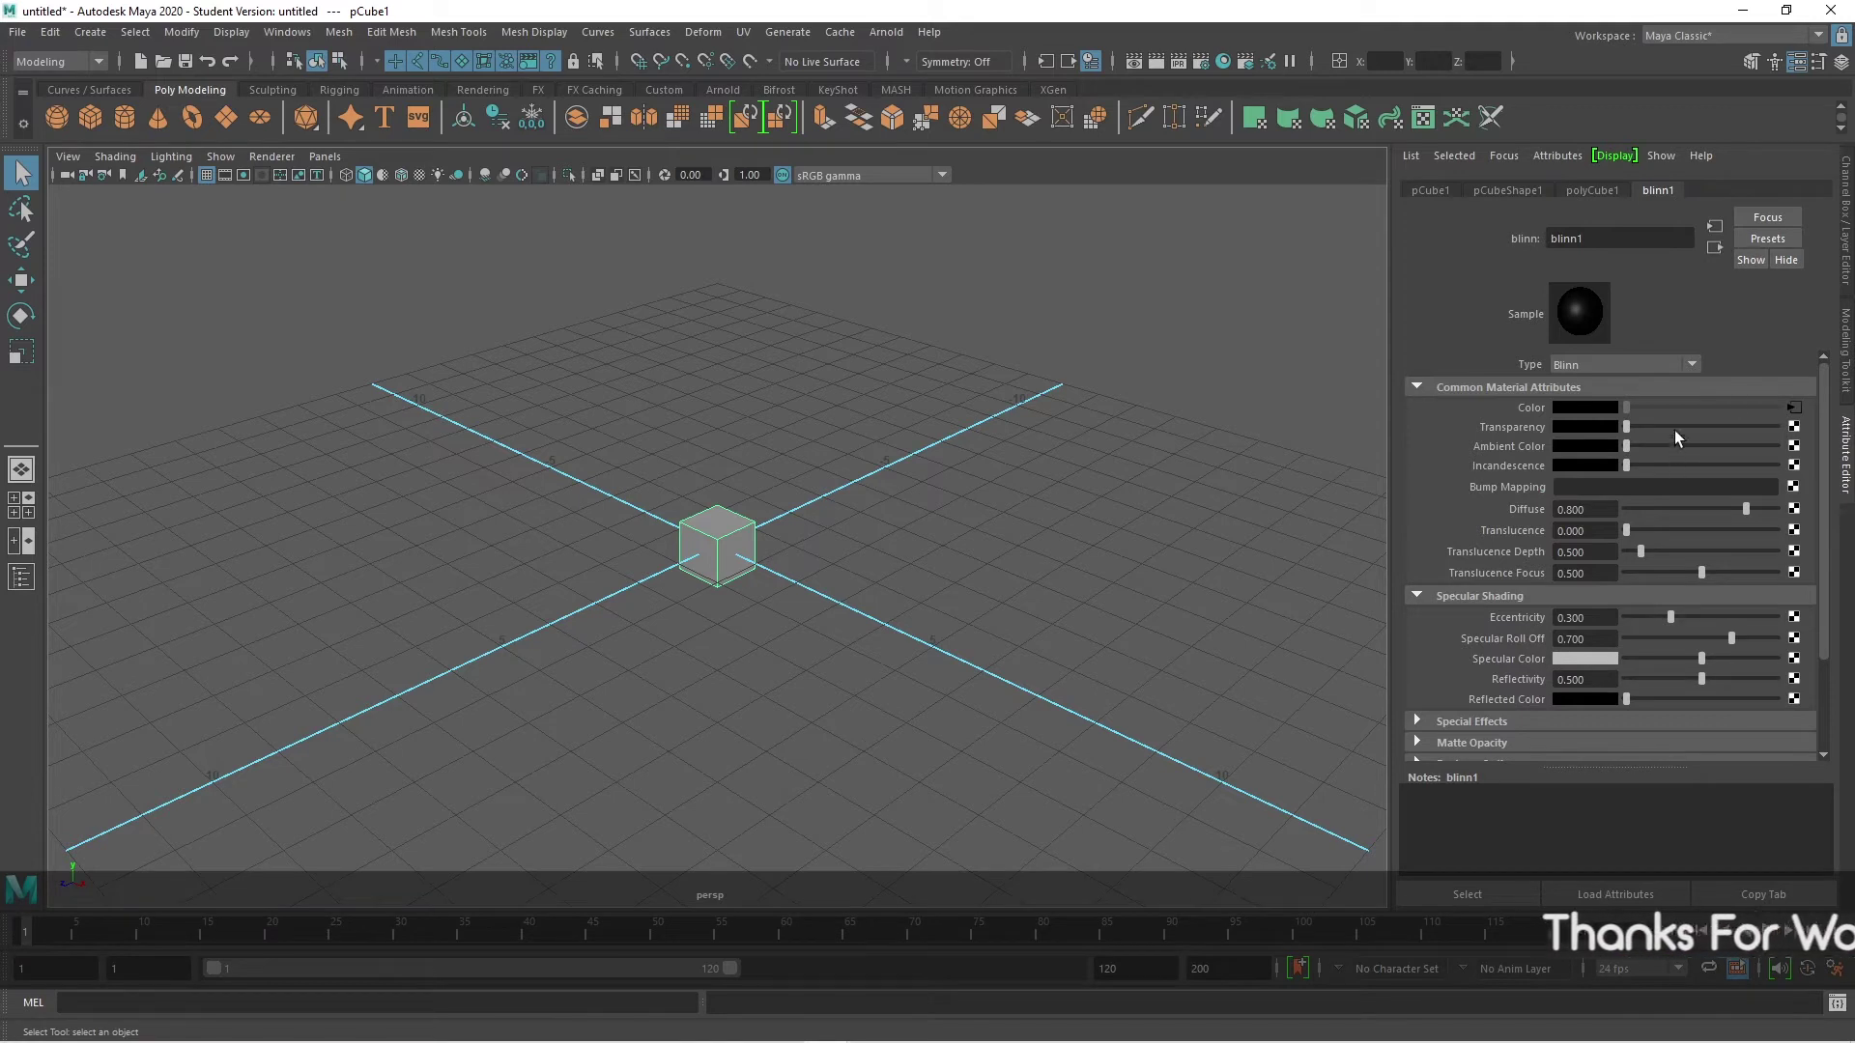
click(1794, 407)
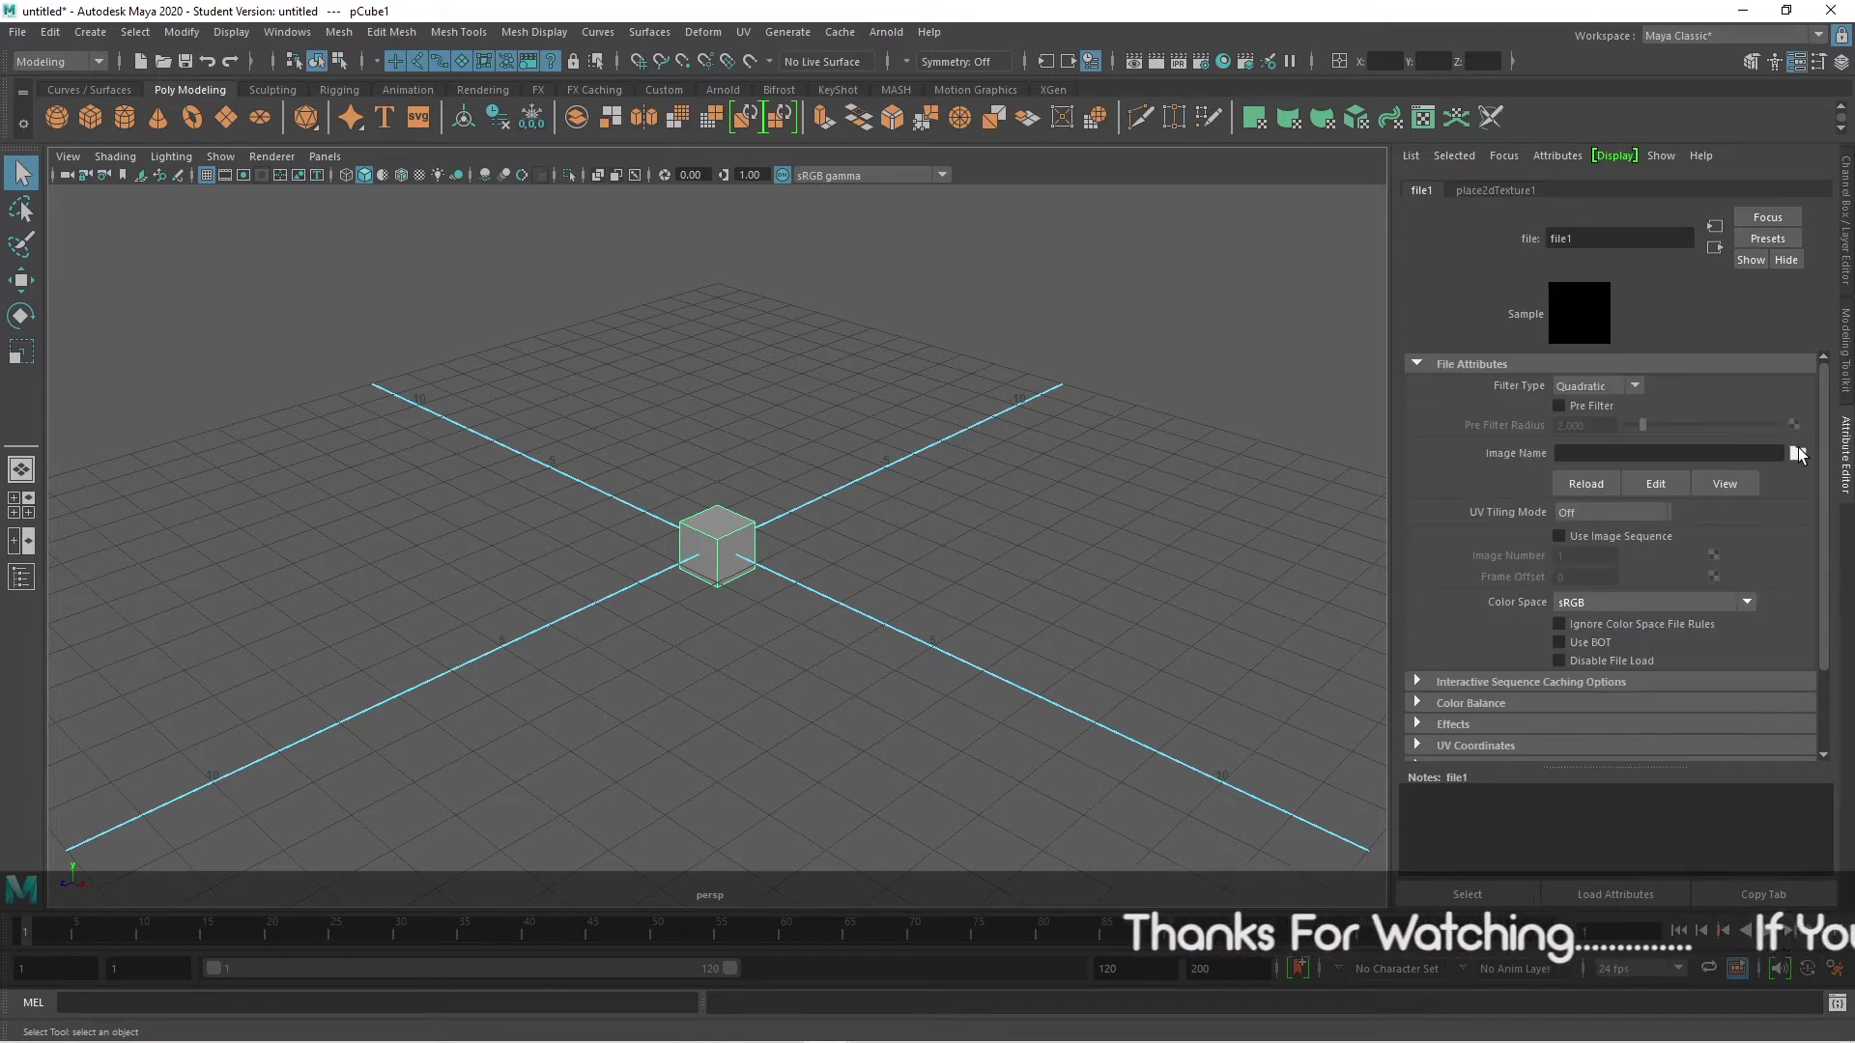
click(1798, 453)
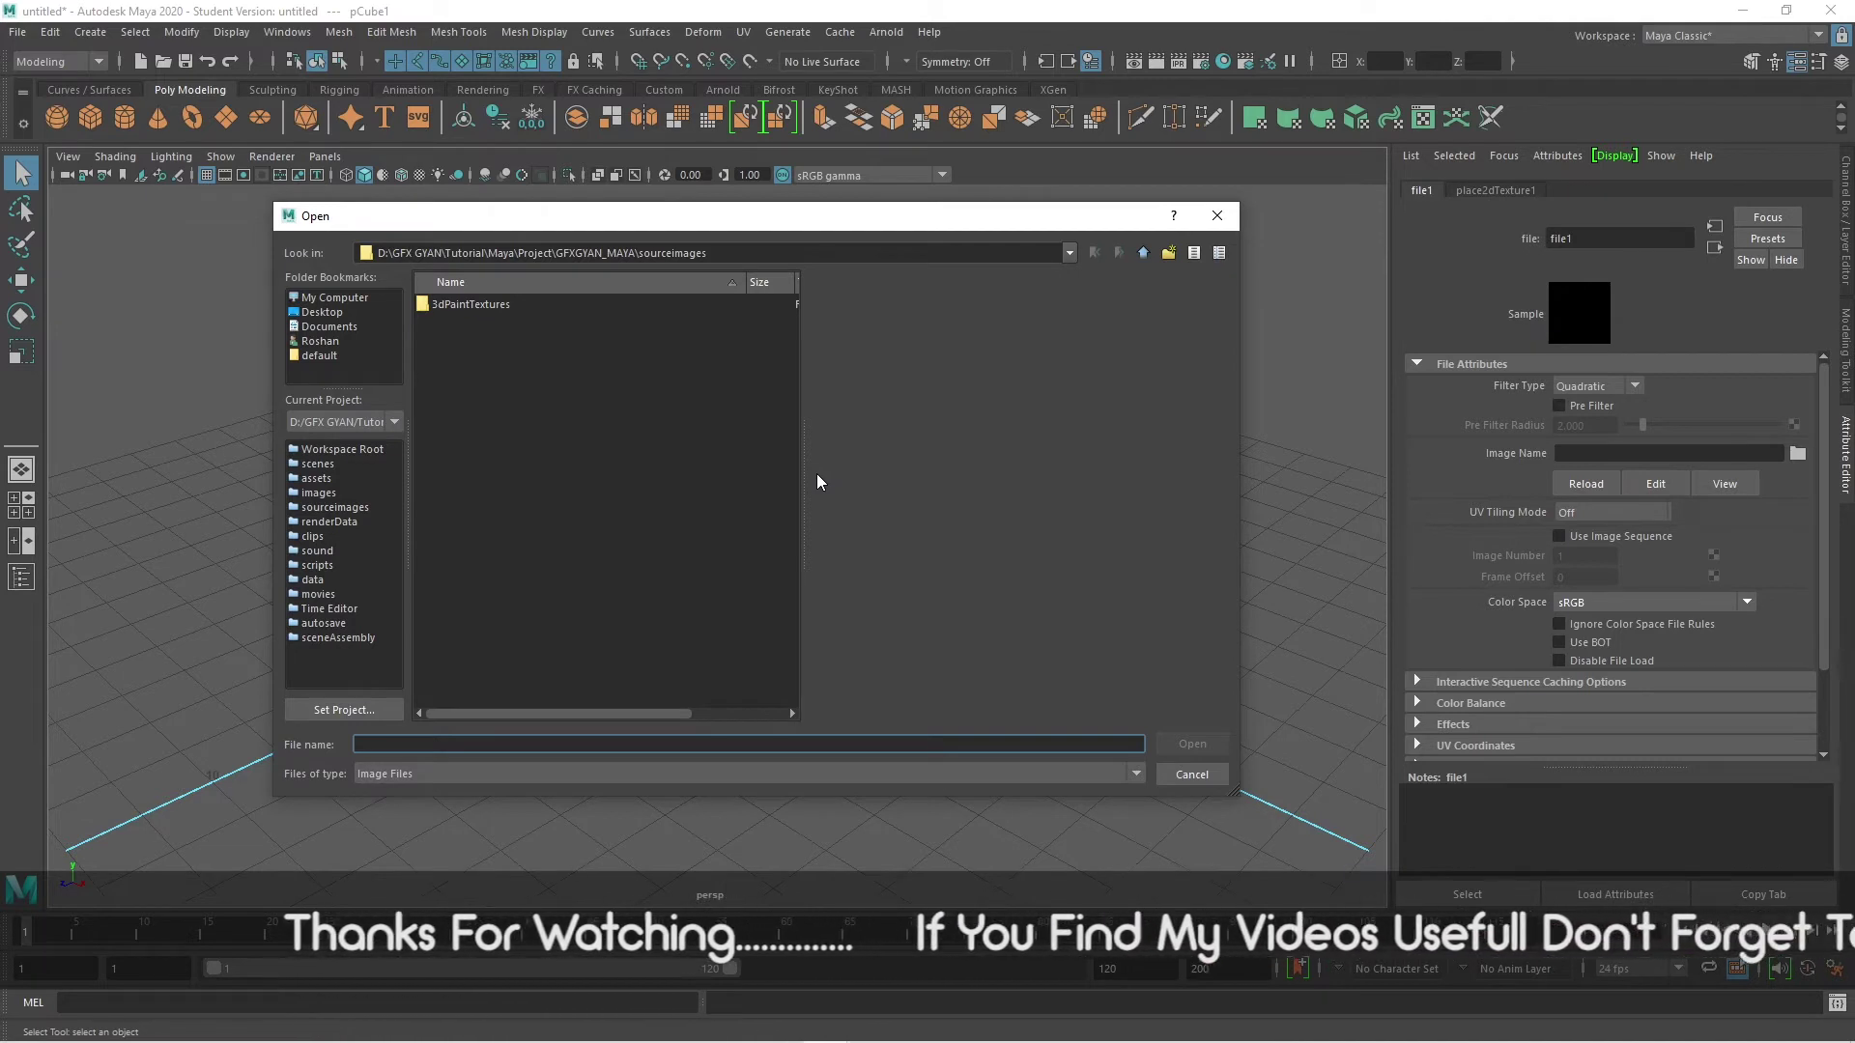
drag(708, 253, 649, 240)
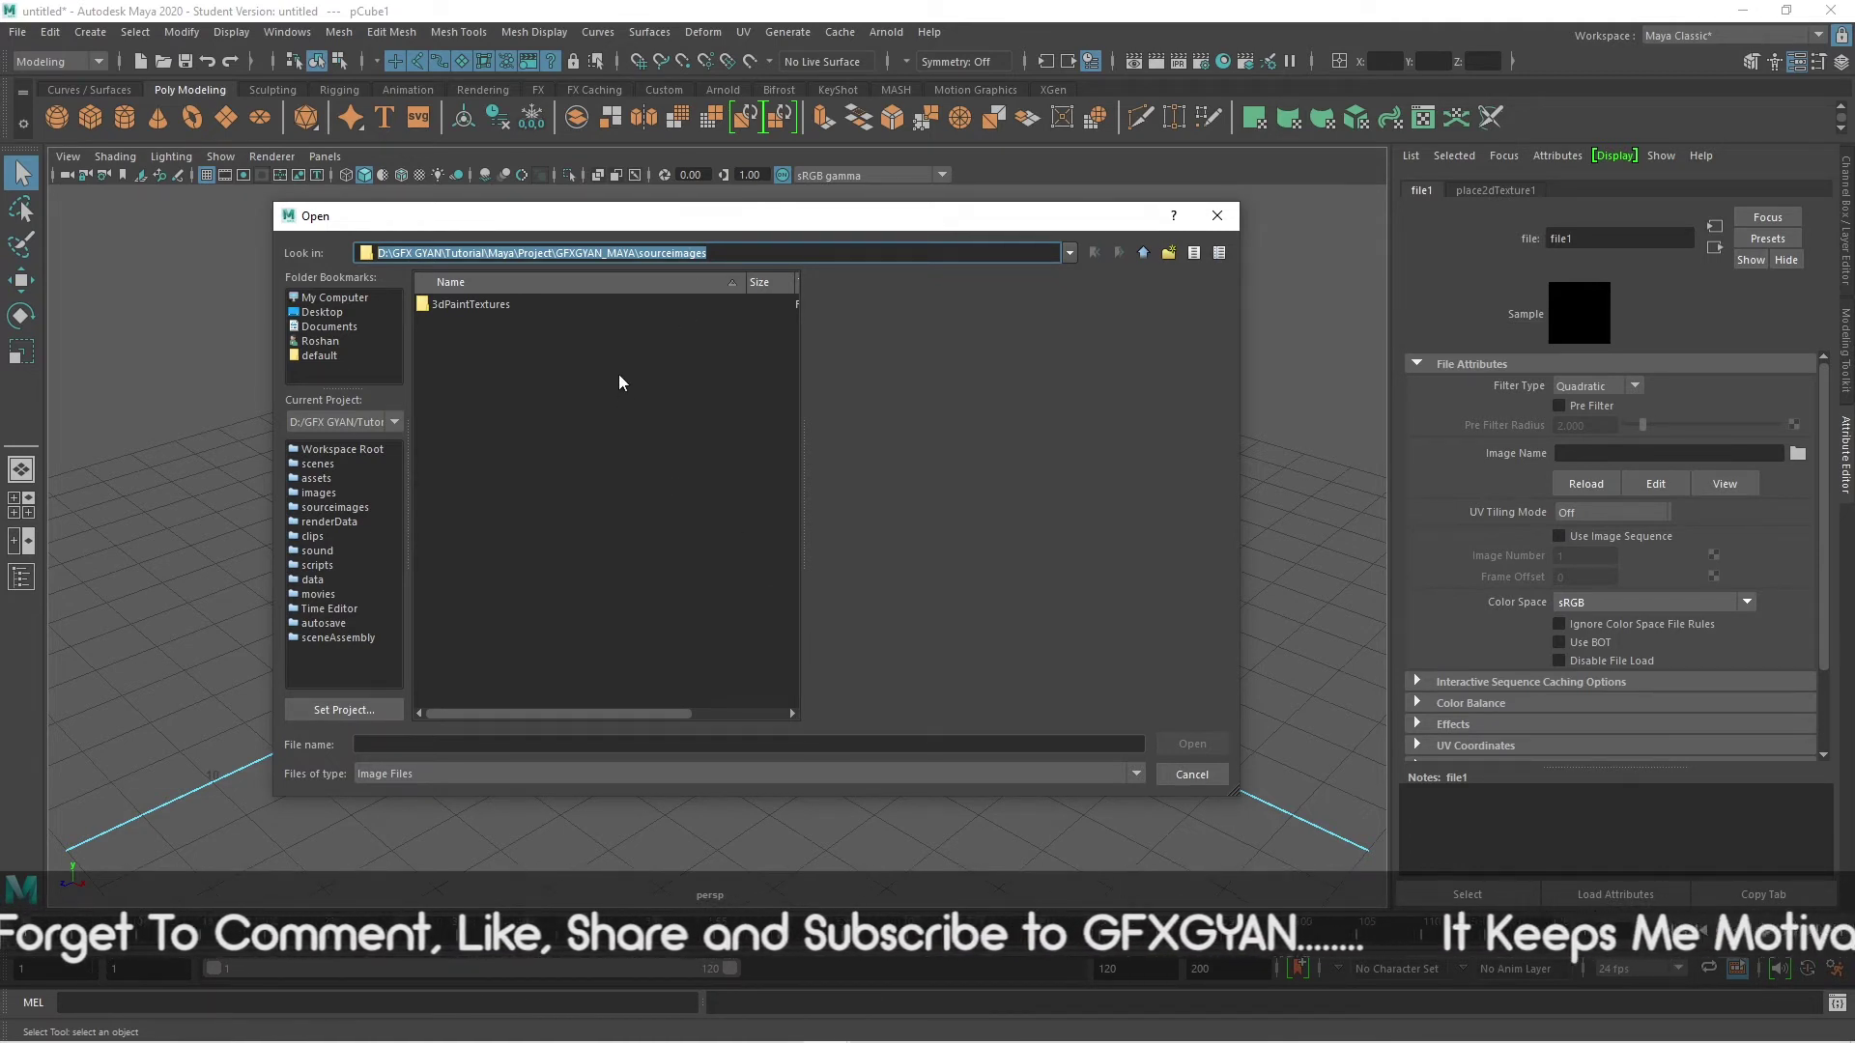
click(1187, 777)
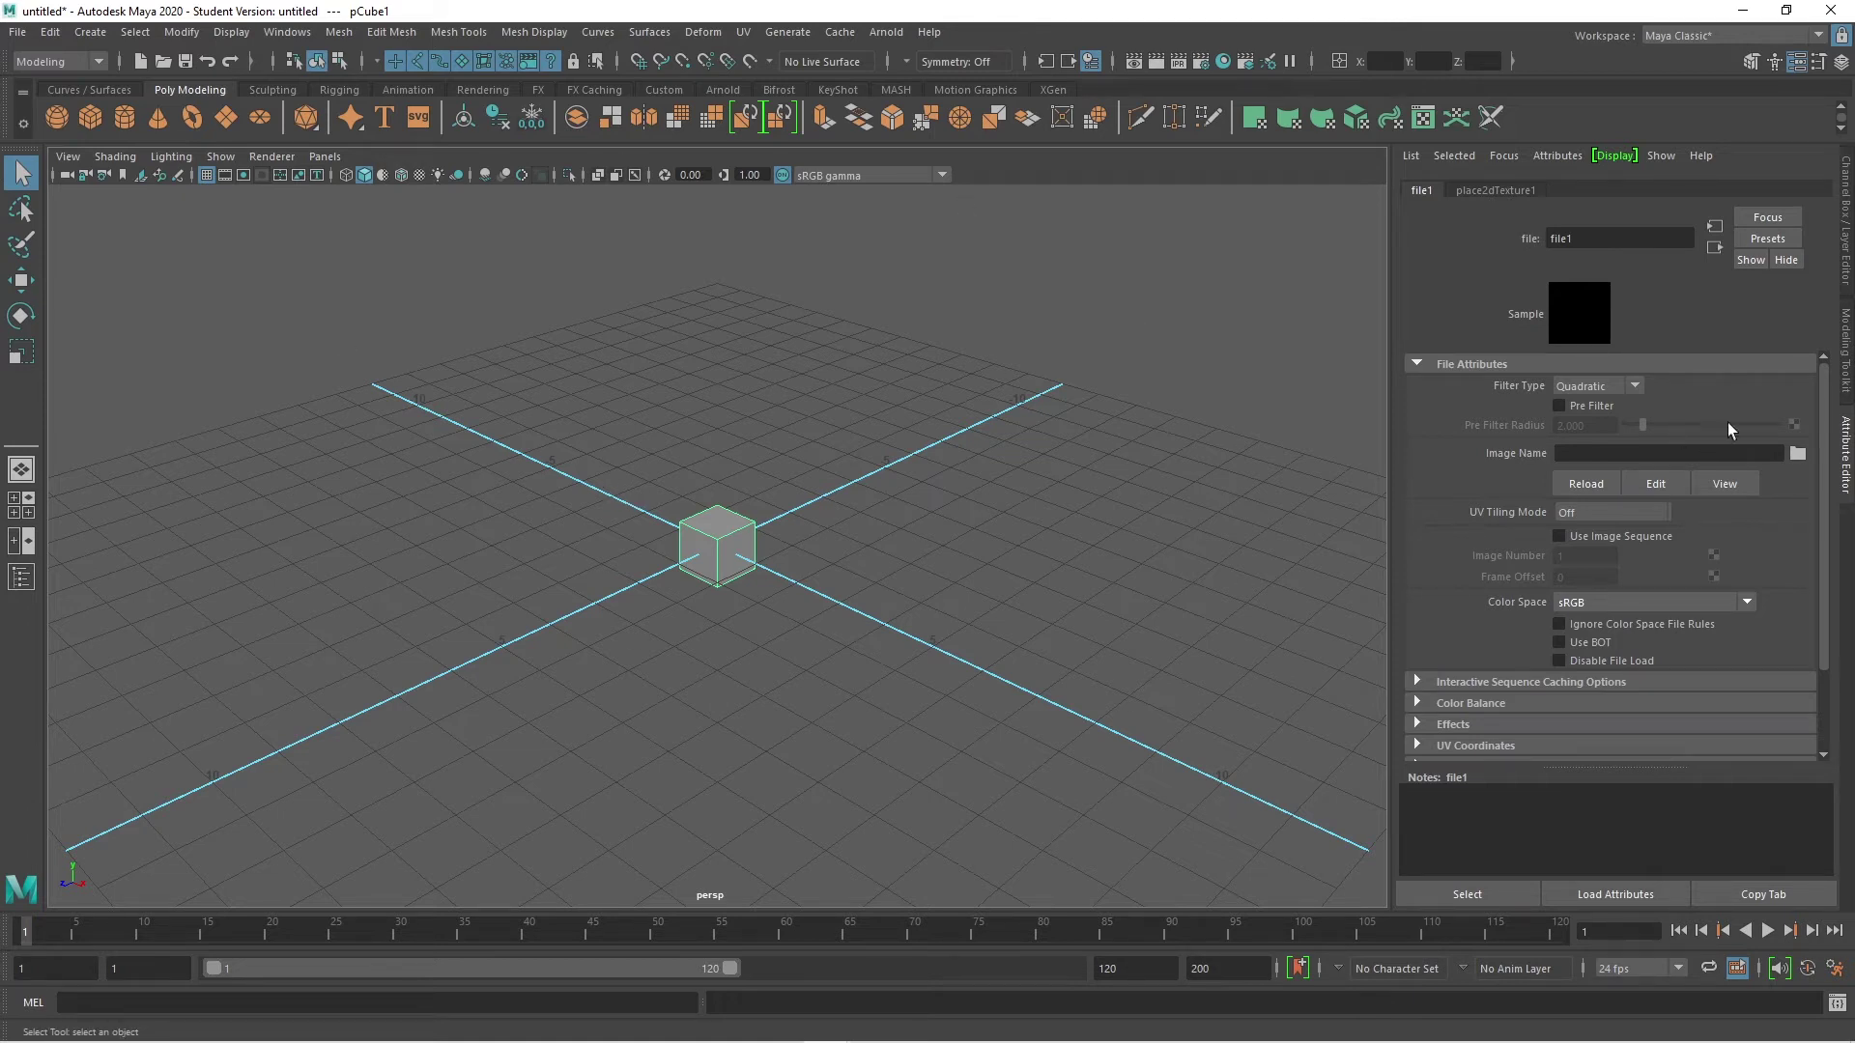
click(1798, 453)
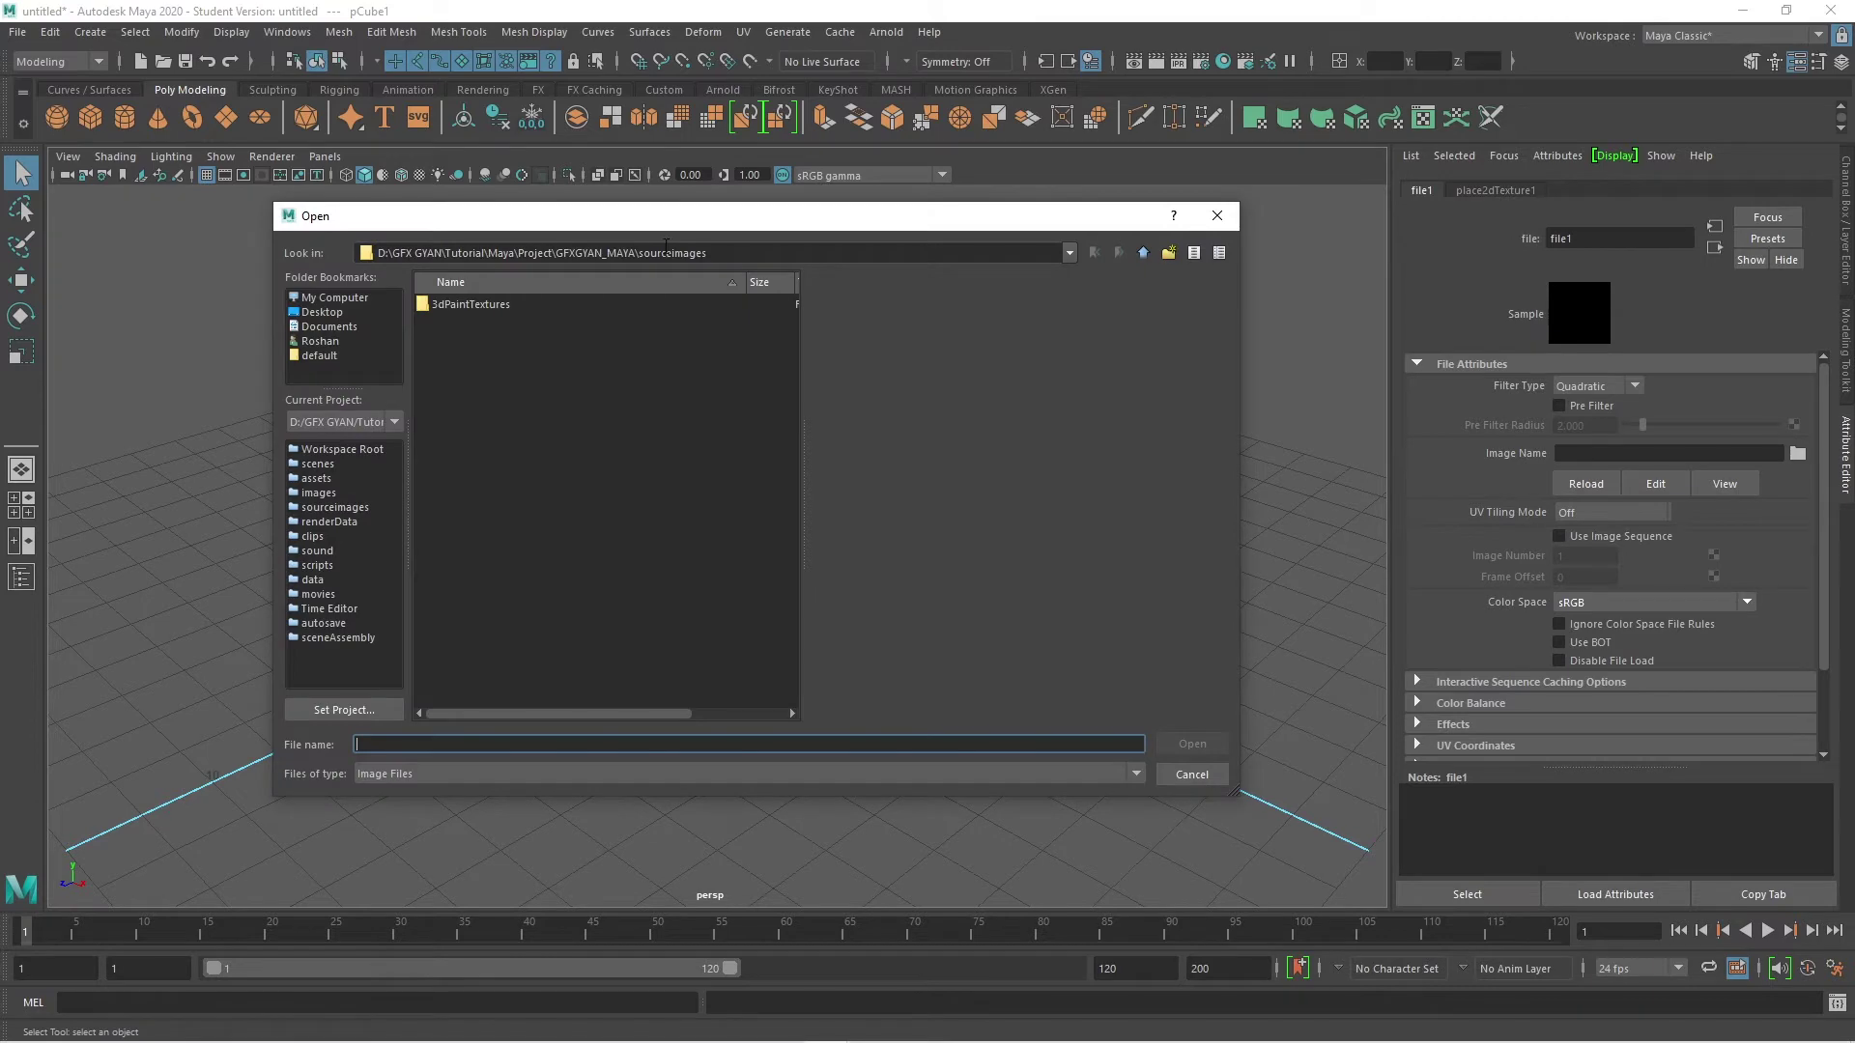
click(1173, 775)
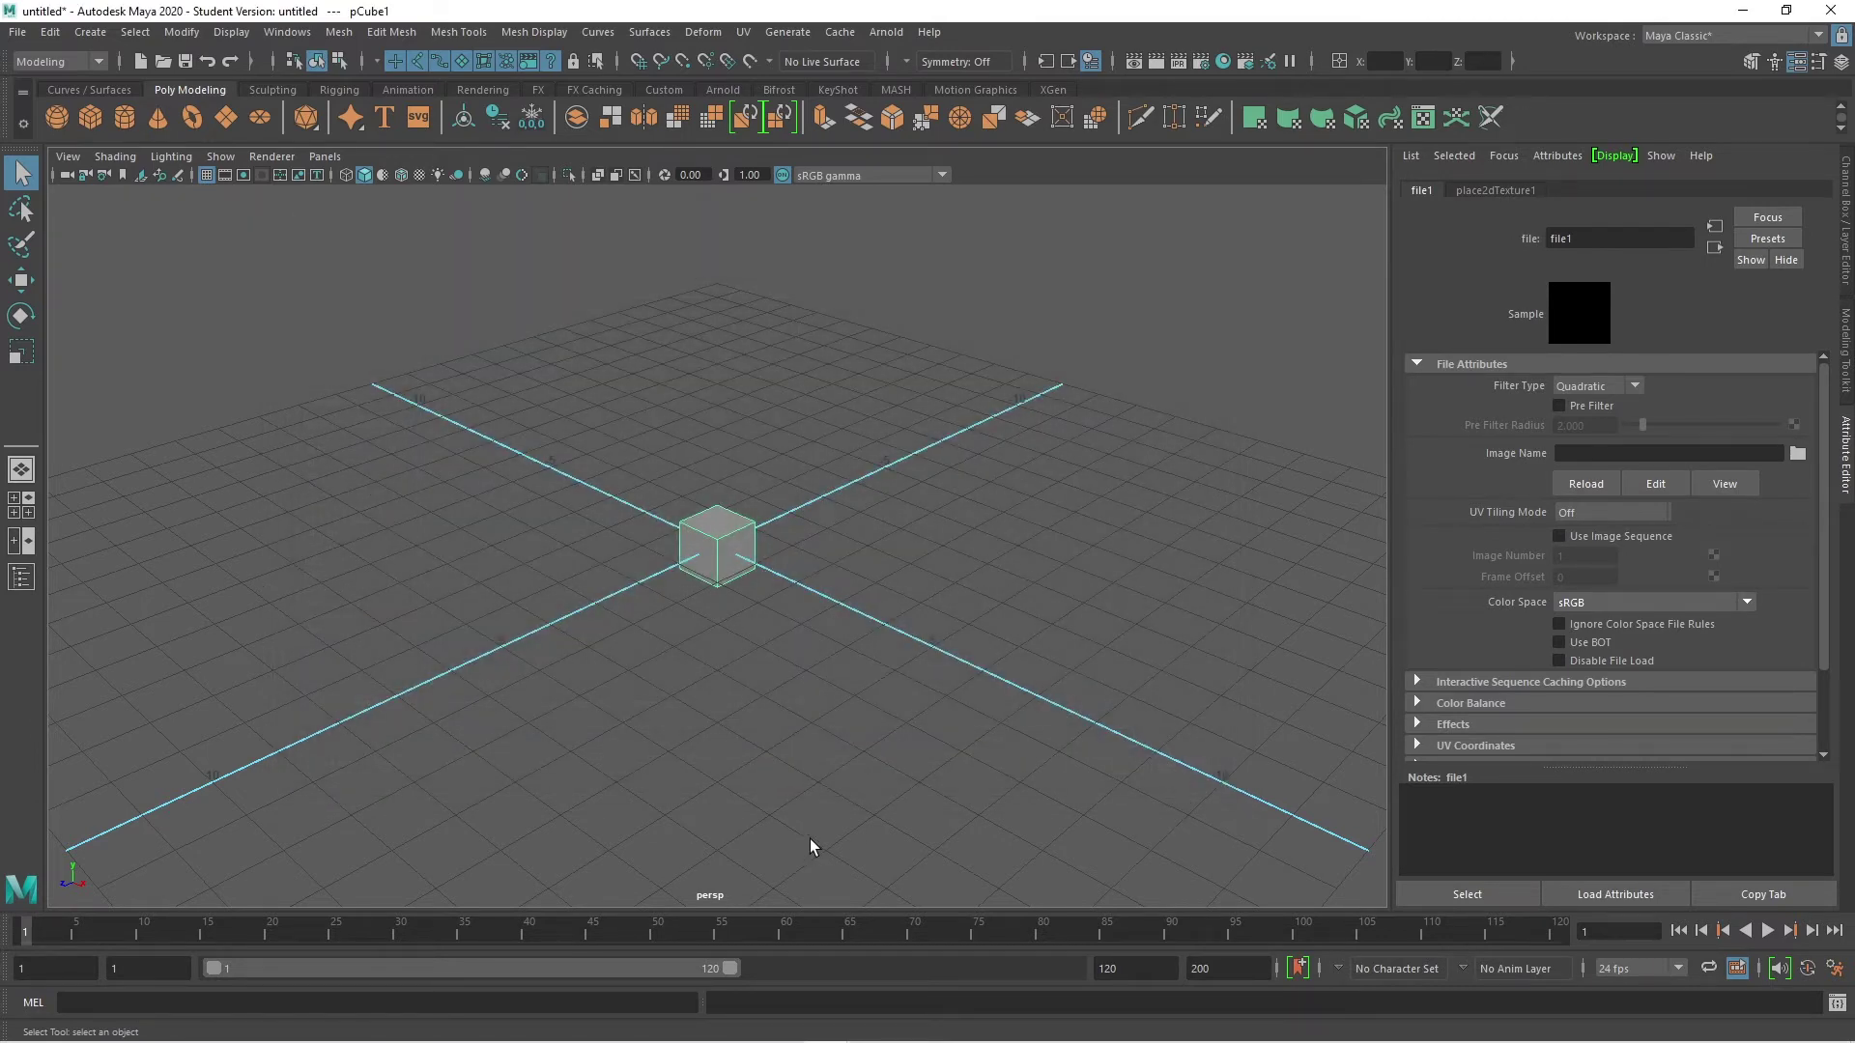
Step: Switch to File Explorer and view the GFXGYAN_MAYA folder and its available actions in the parent Project folder
key(alt+Tab)
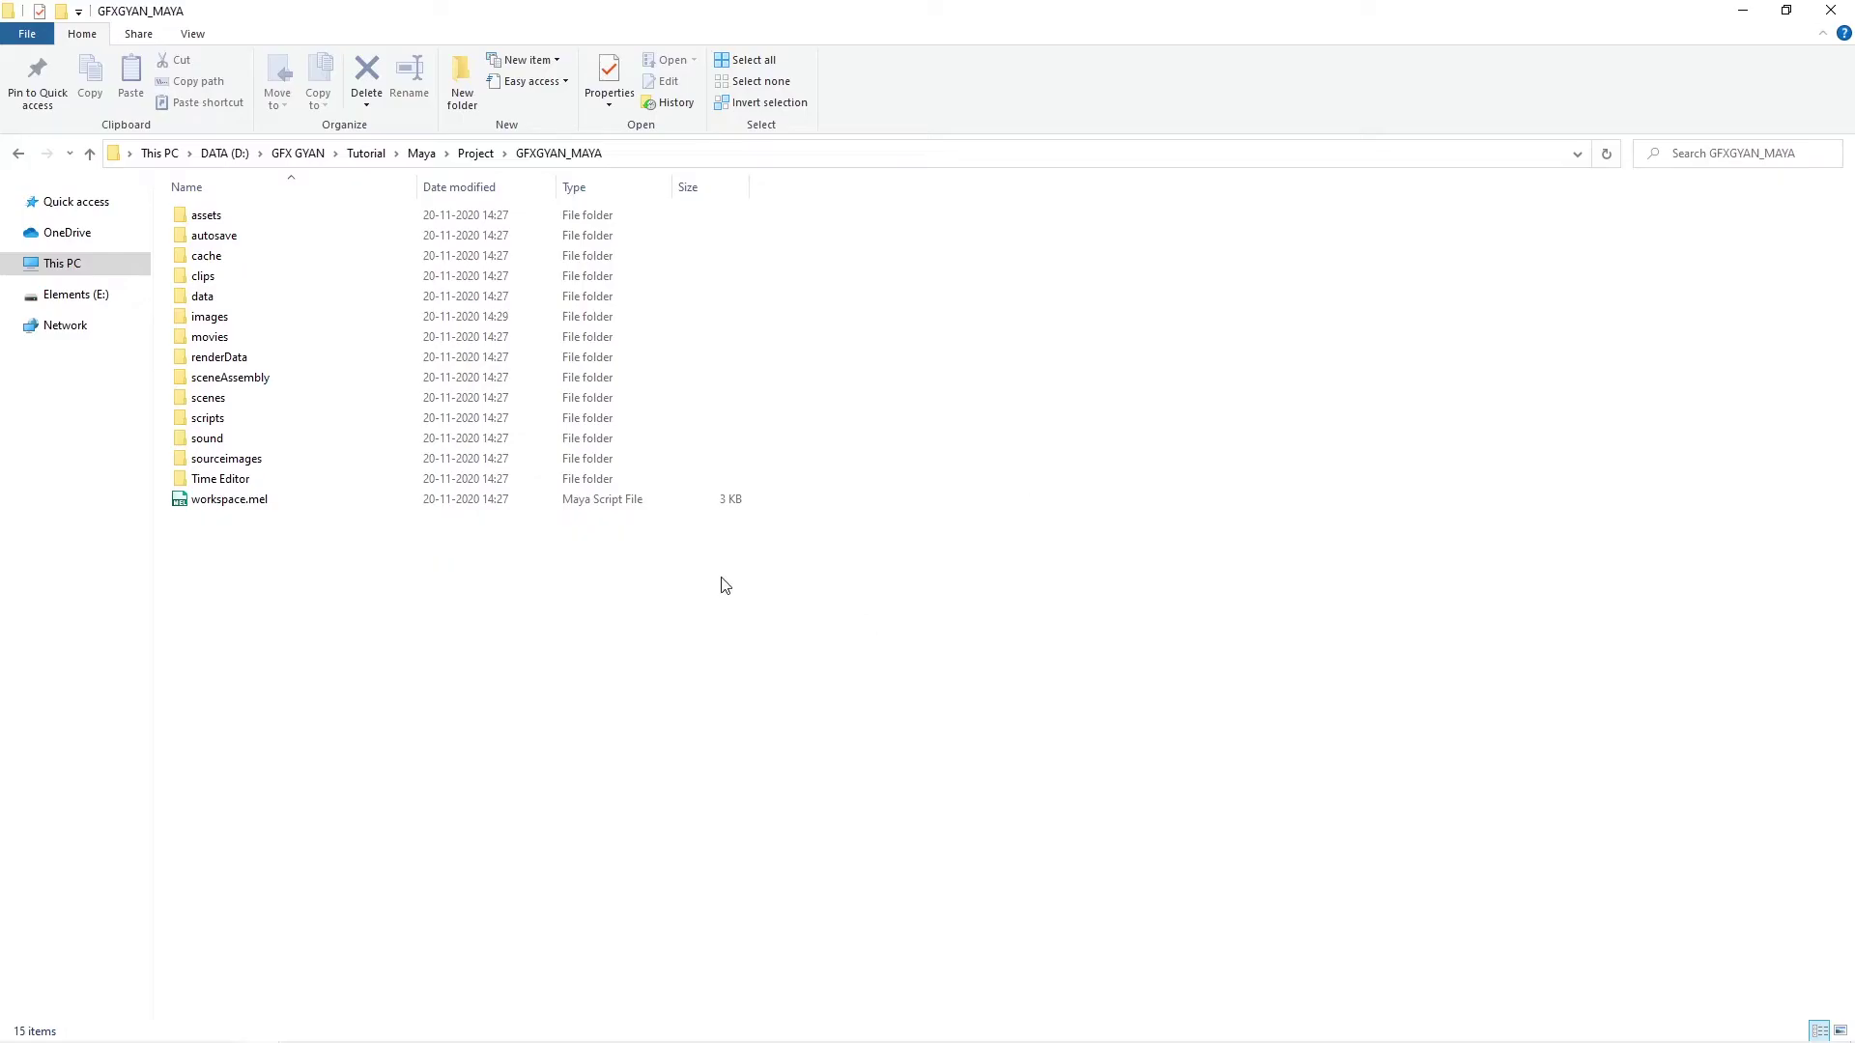
click(475, 153)
right_click(276, 225)
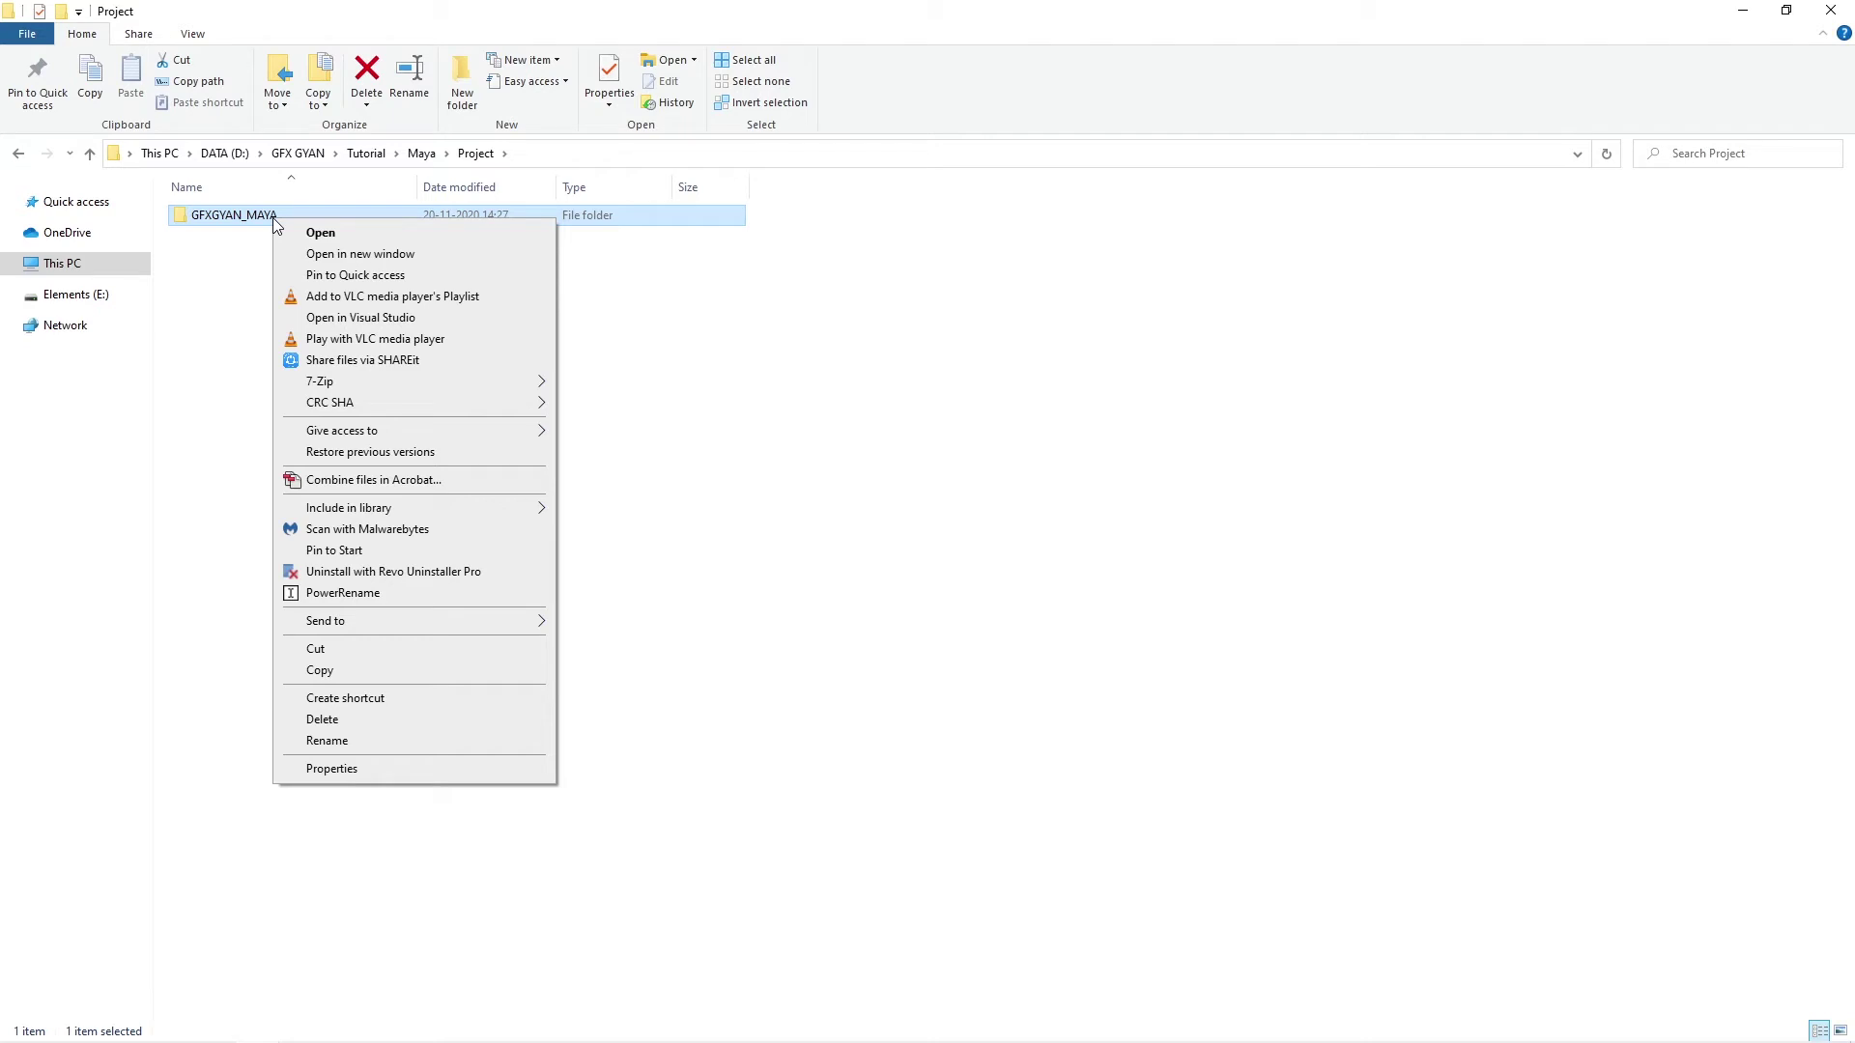
click(1121, 512)
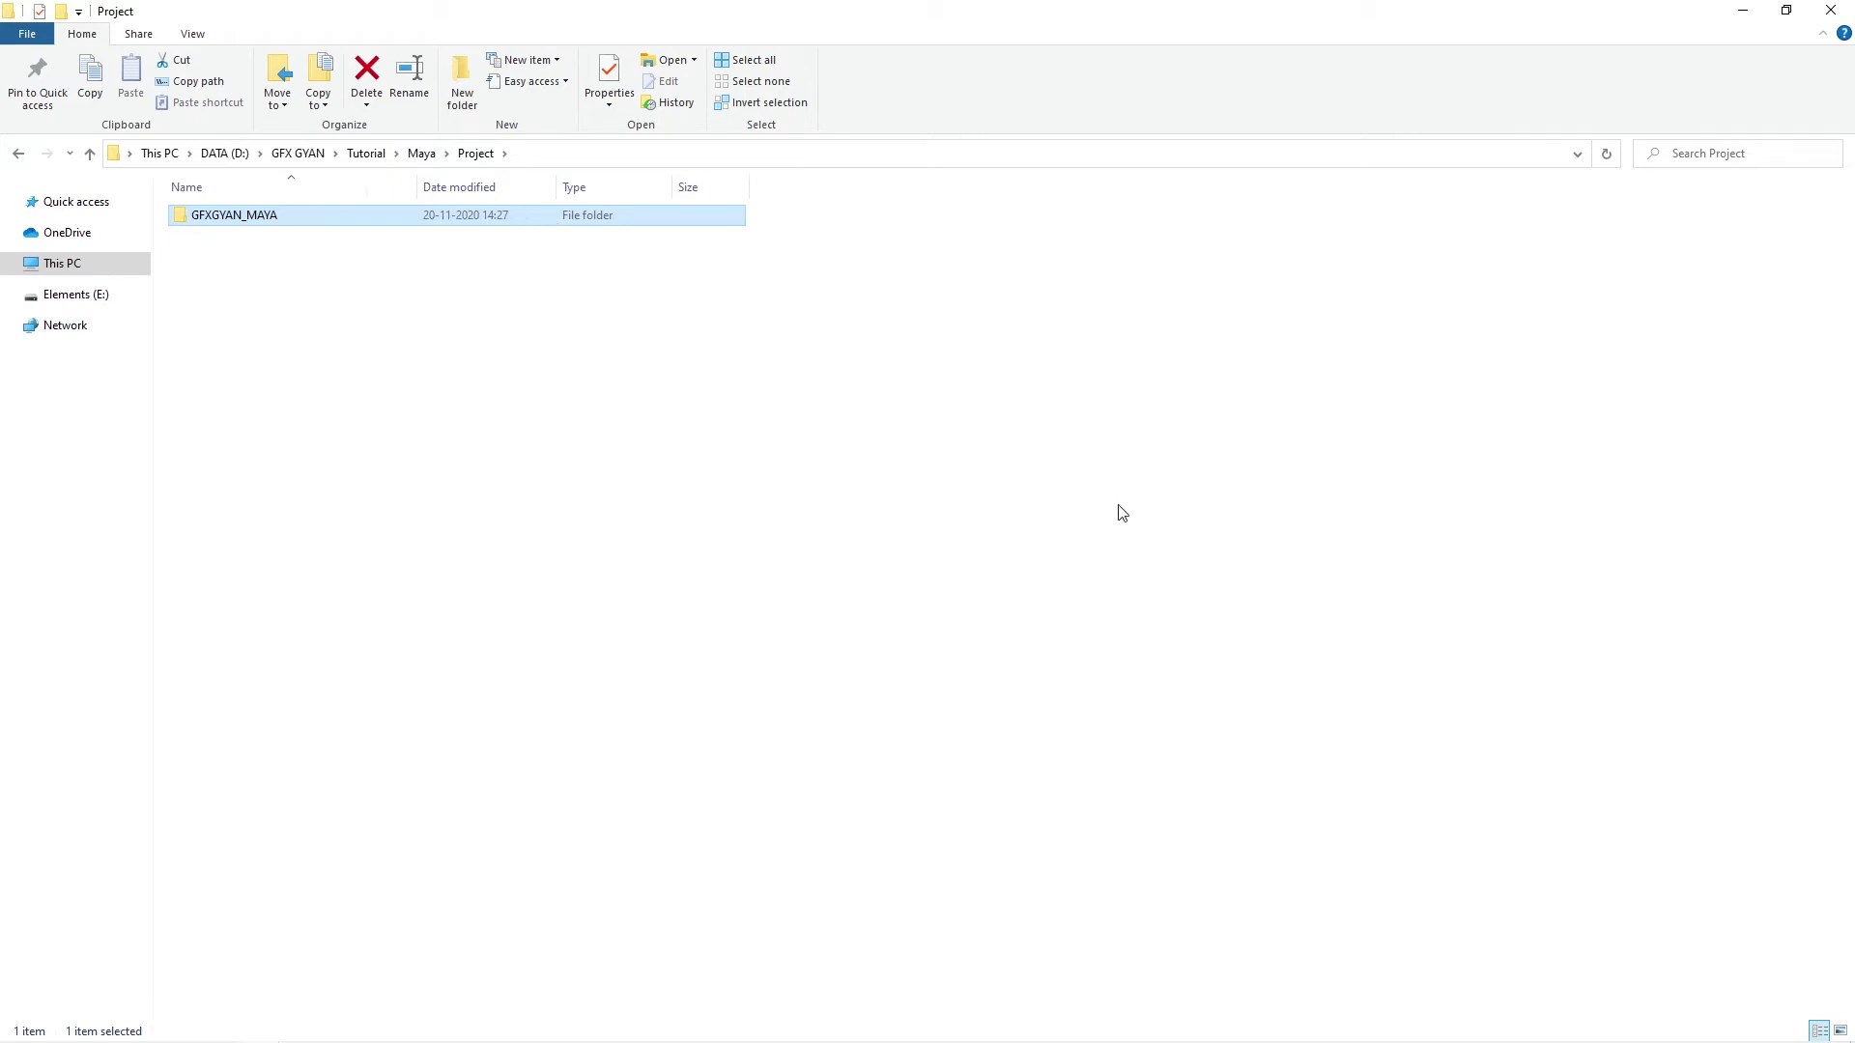
click(1121, 512)
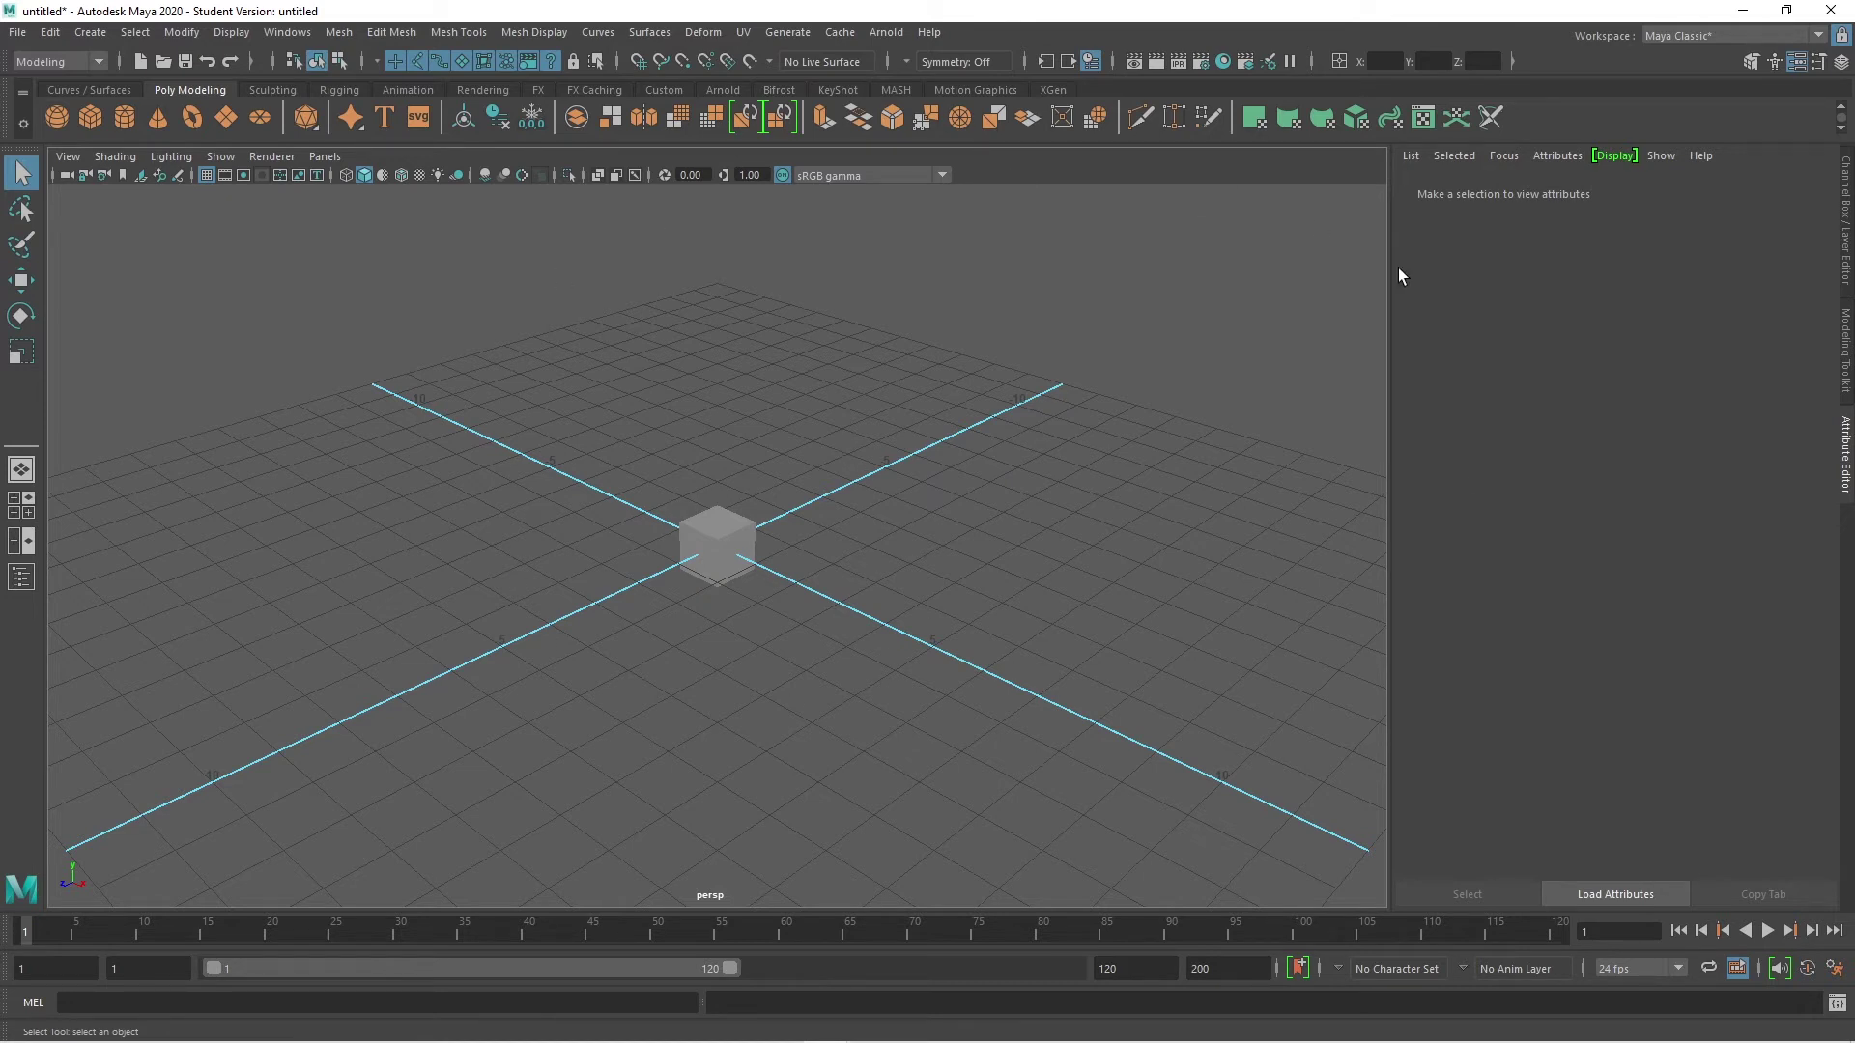
Step: In Maya, set the current project to the bookmarked default project folder and check the scene's save folder without saving
click(17, 32)
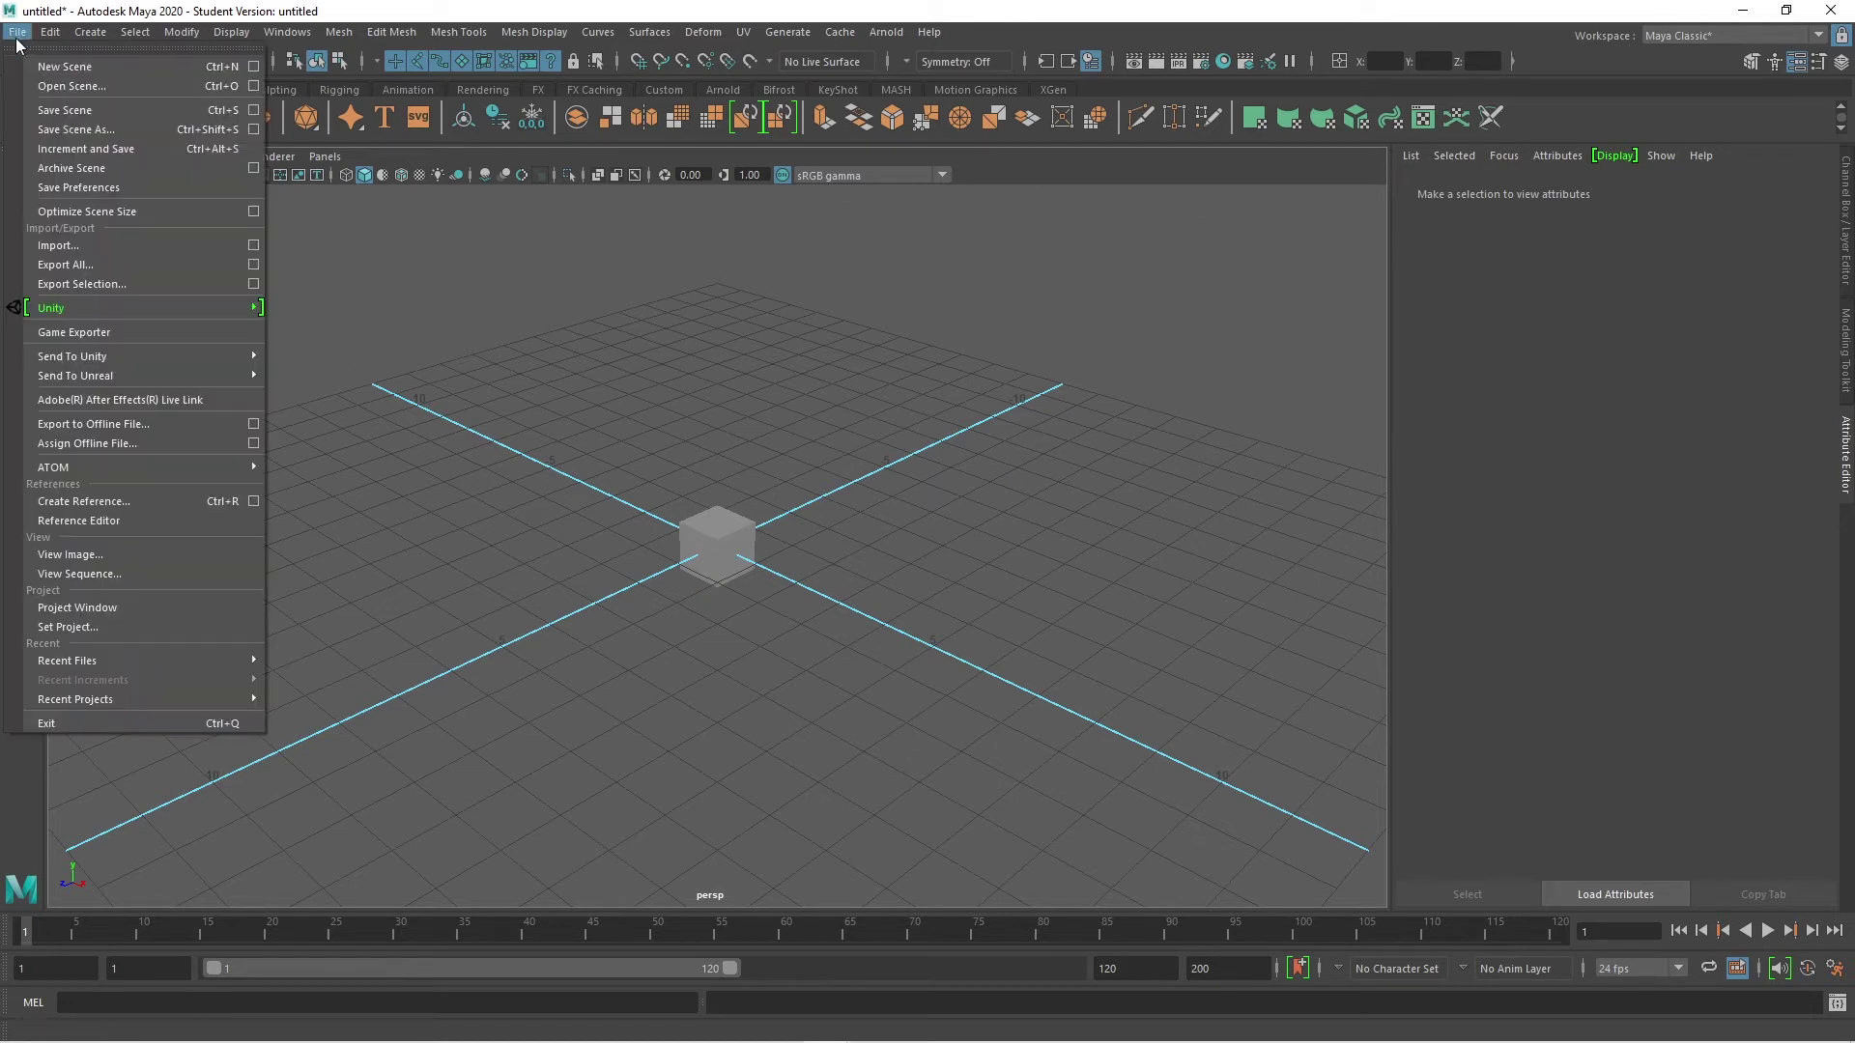
click(108, 626)
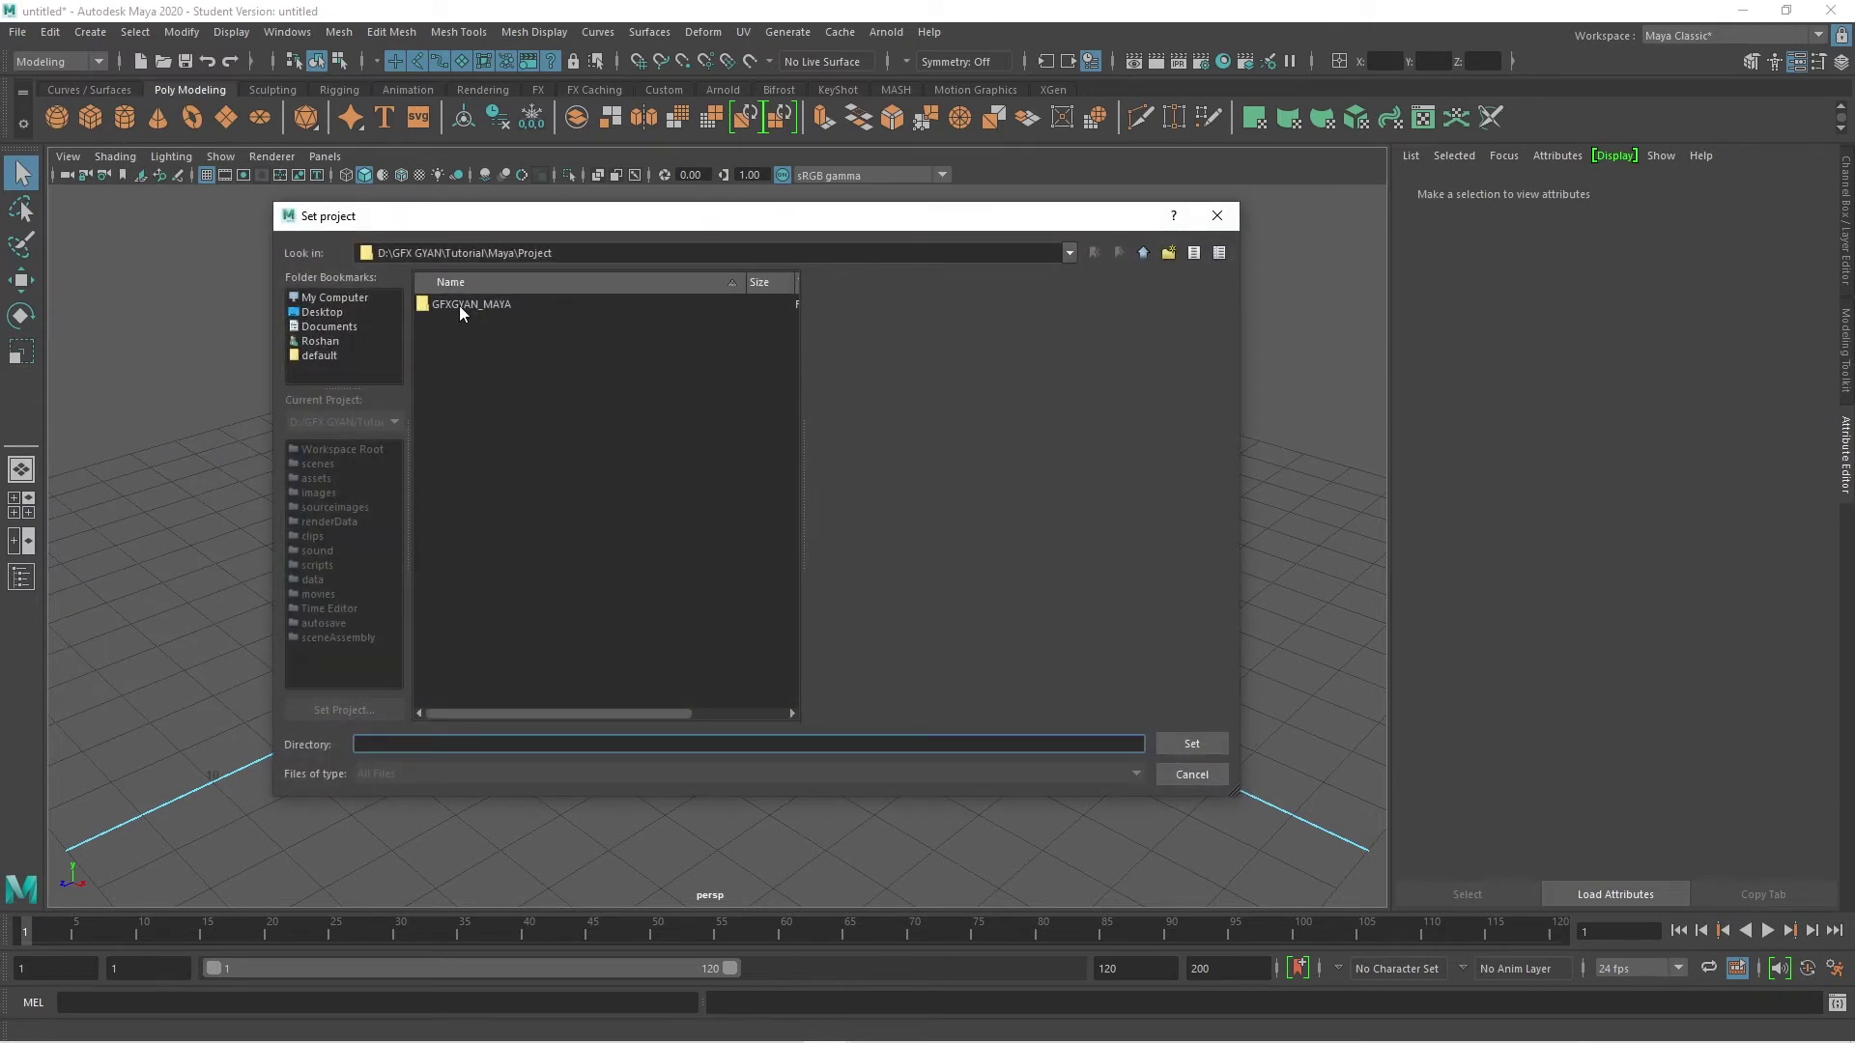
click(324, 355)
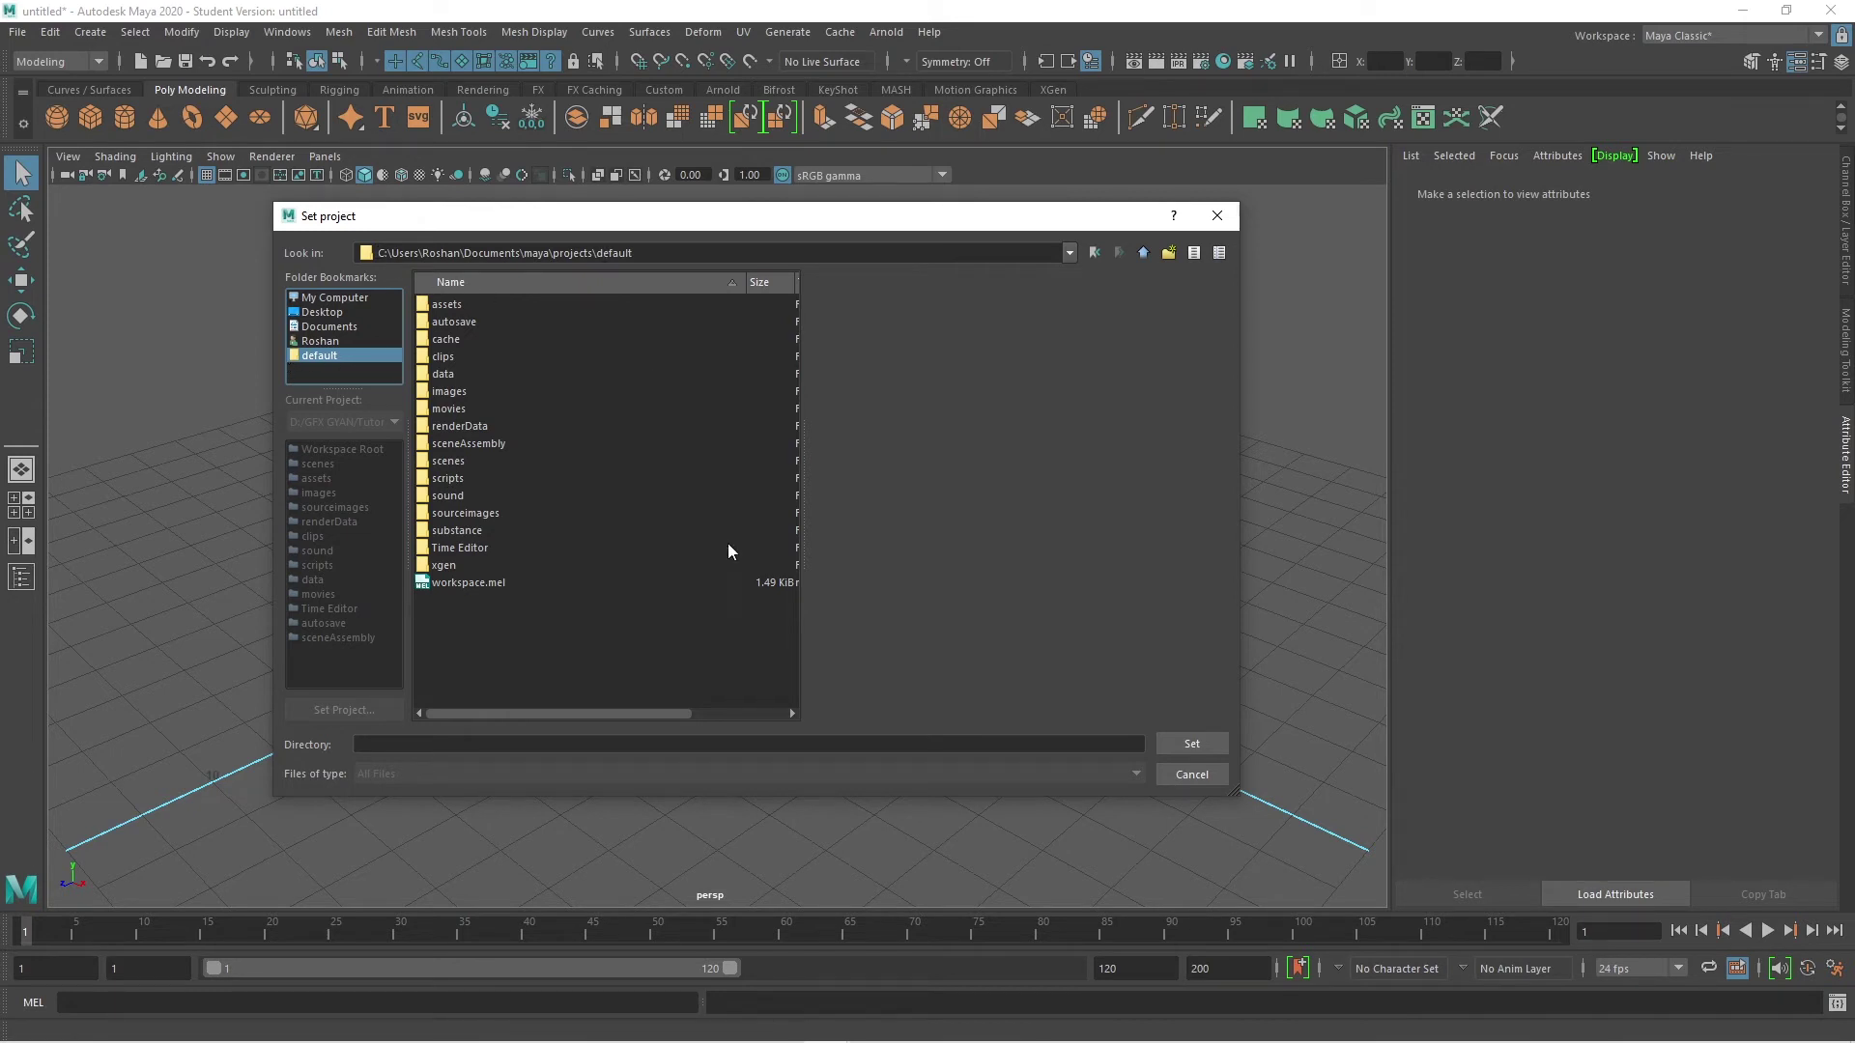
click(1191, 746)
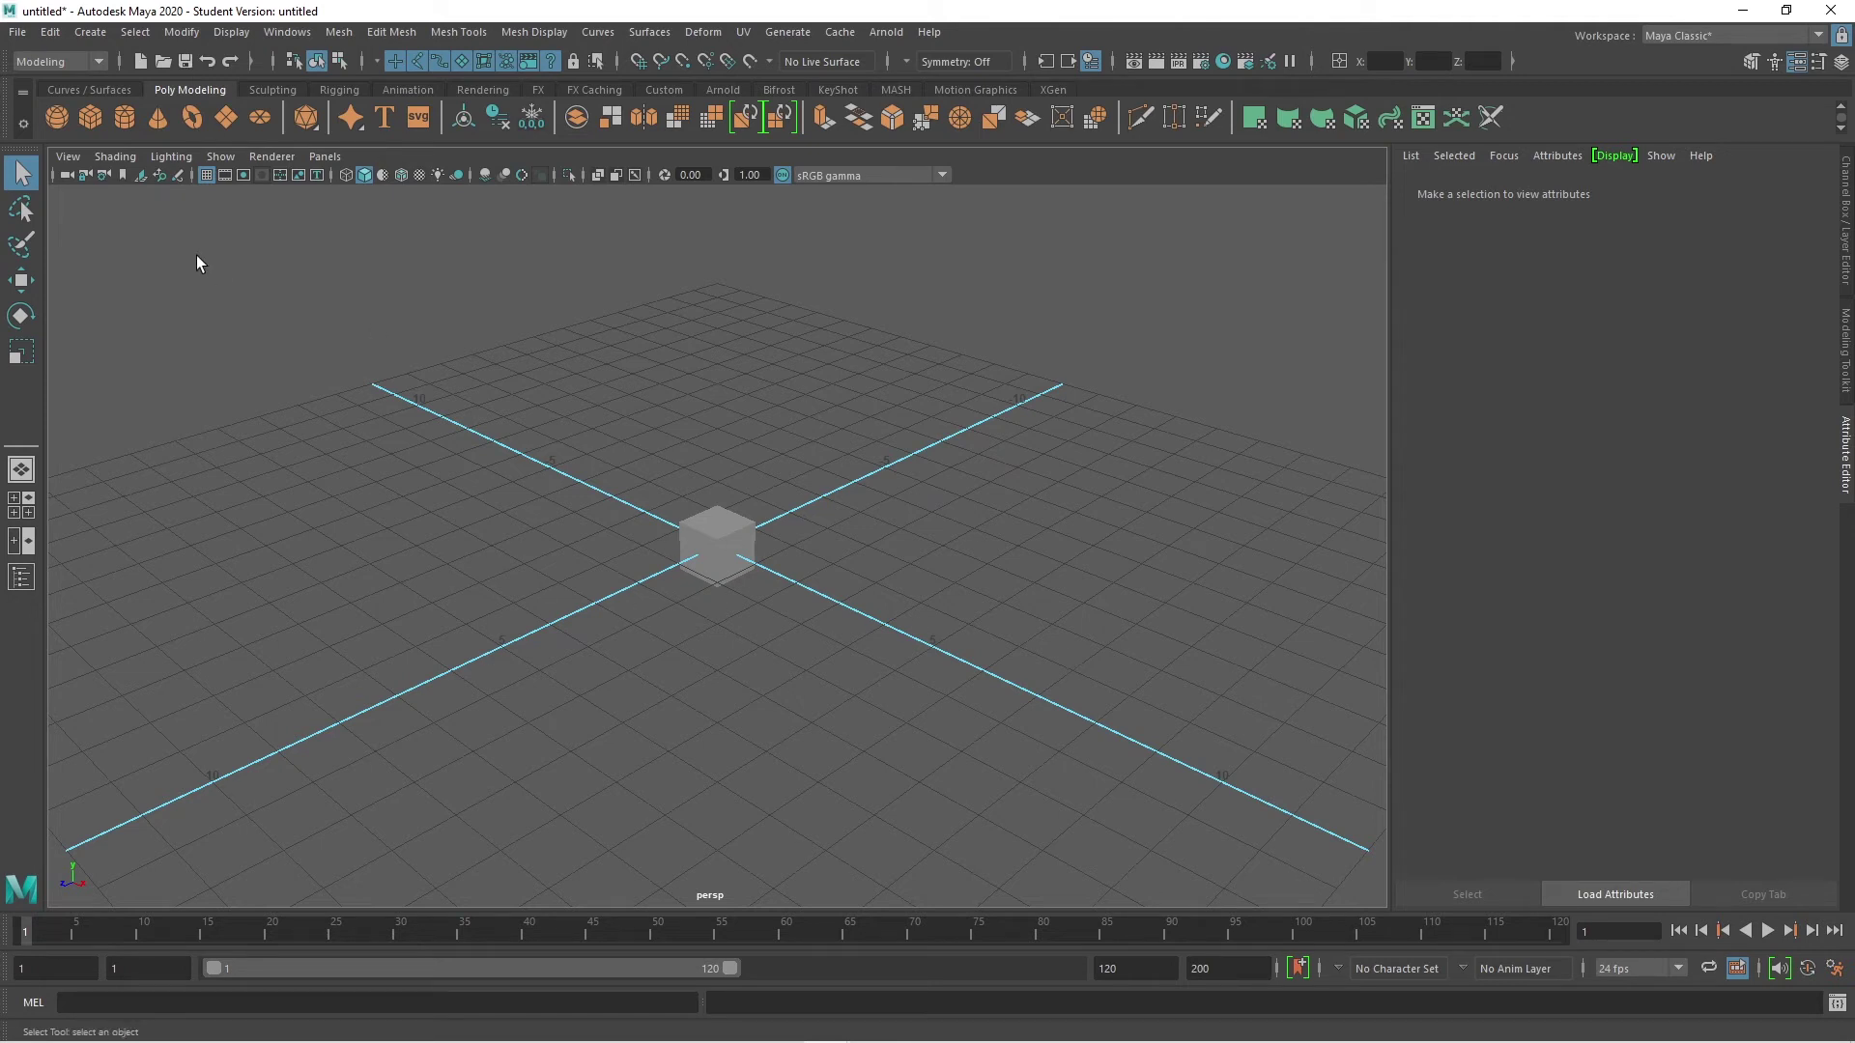
click(190, 62)
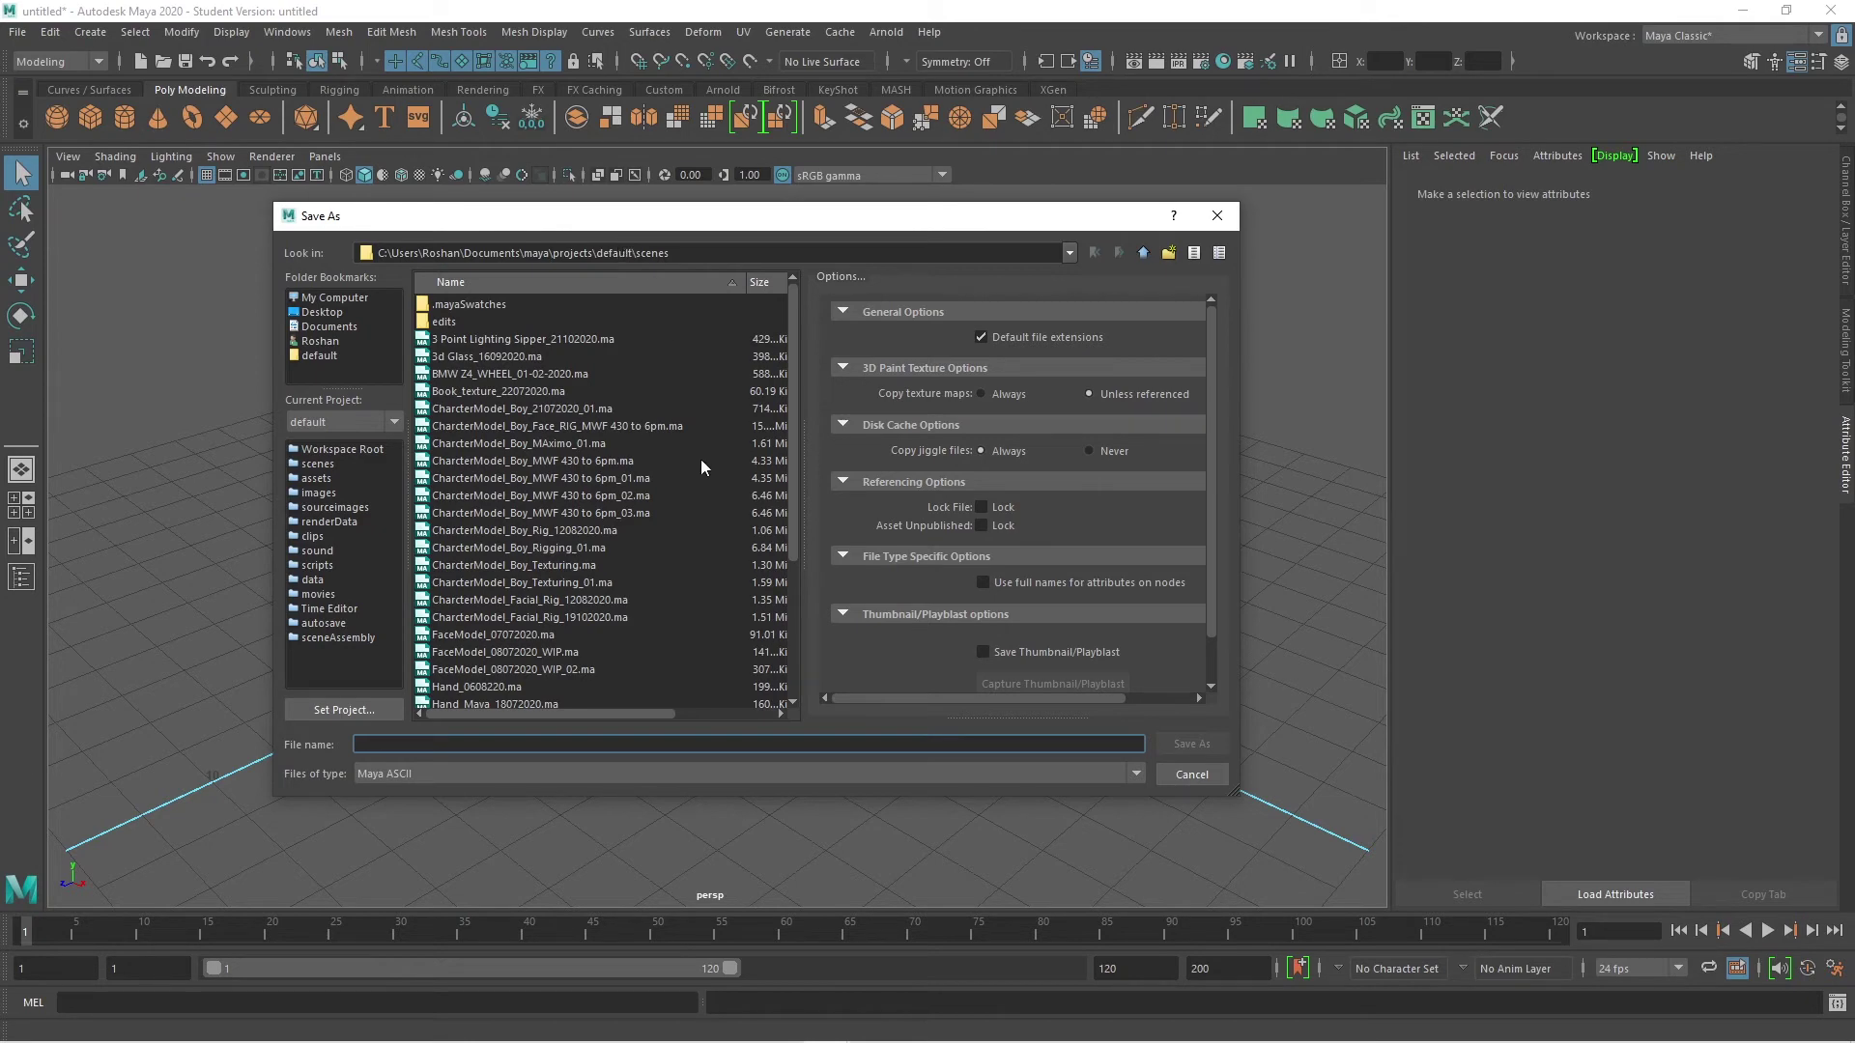
click(1169, 777)
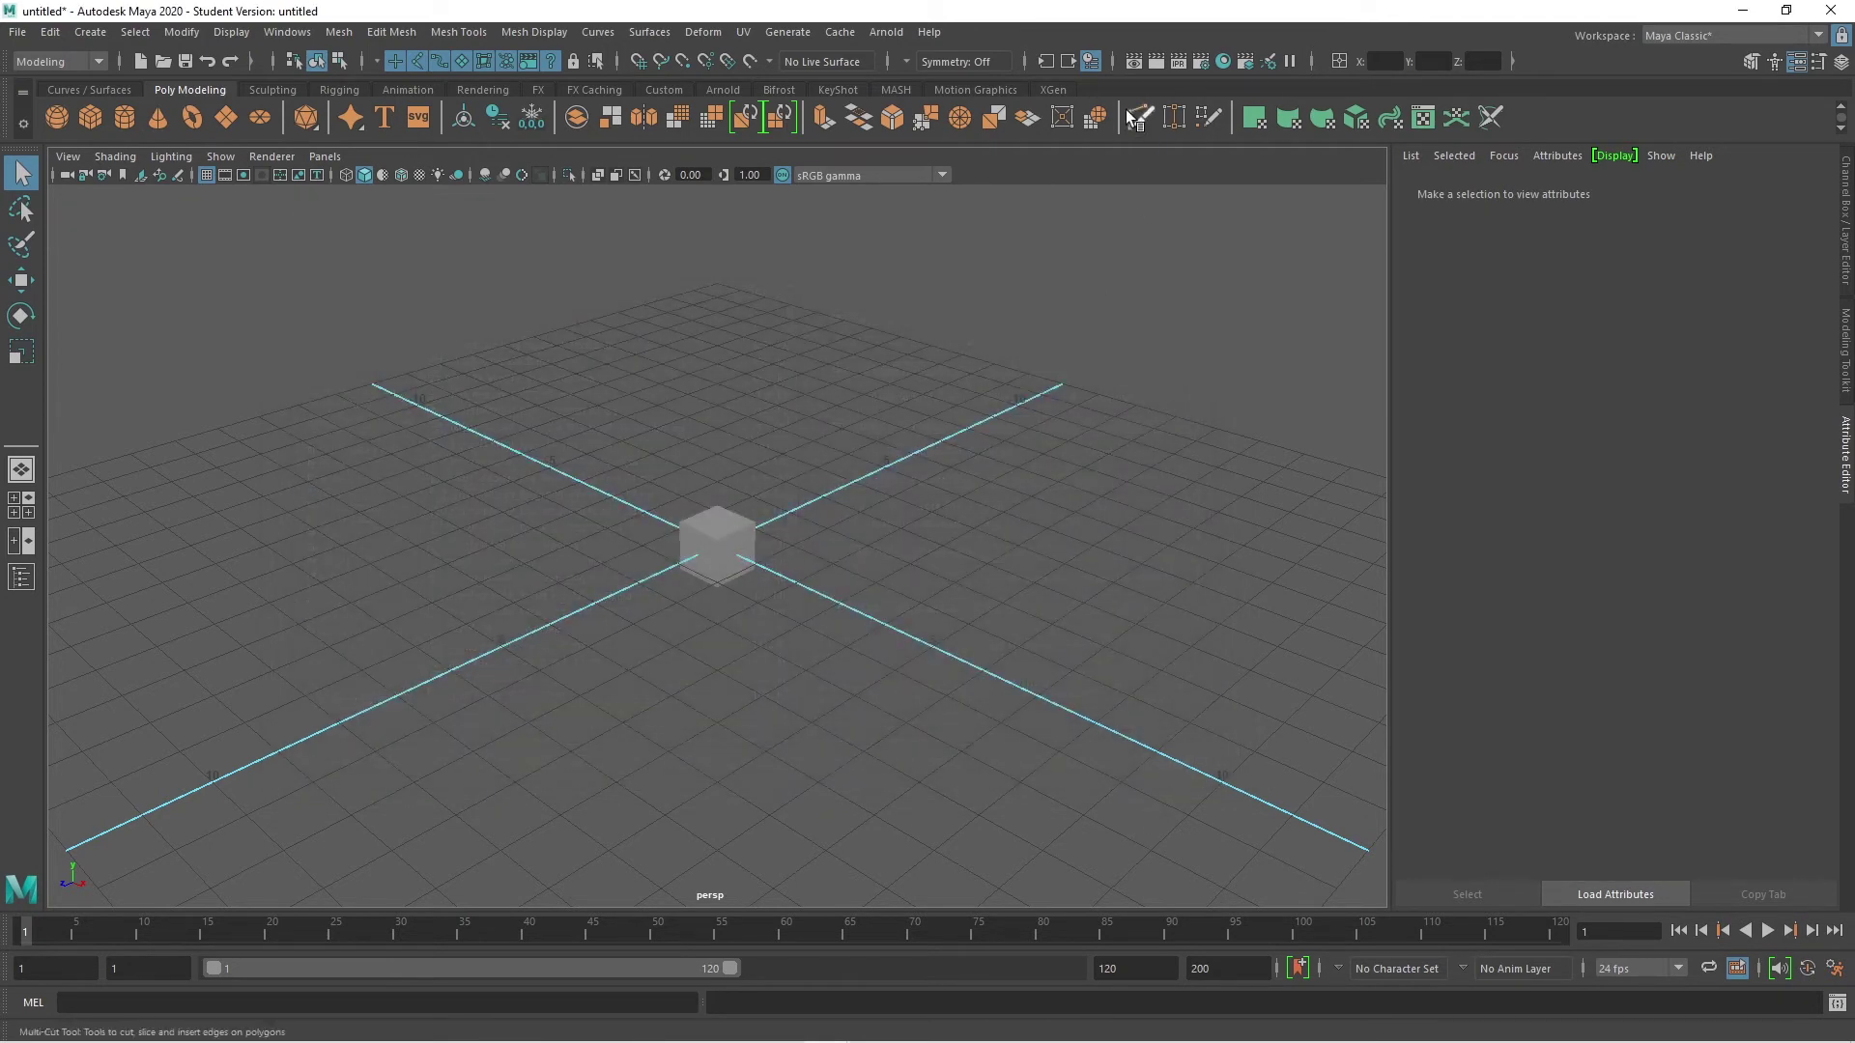
Step: Re-render the cube in the Render View and check the image's default save folder under the default project without saving
click(1136, 62)
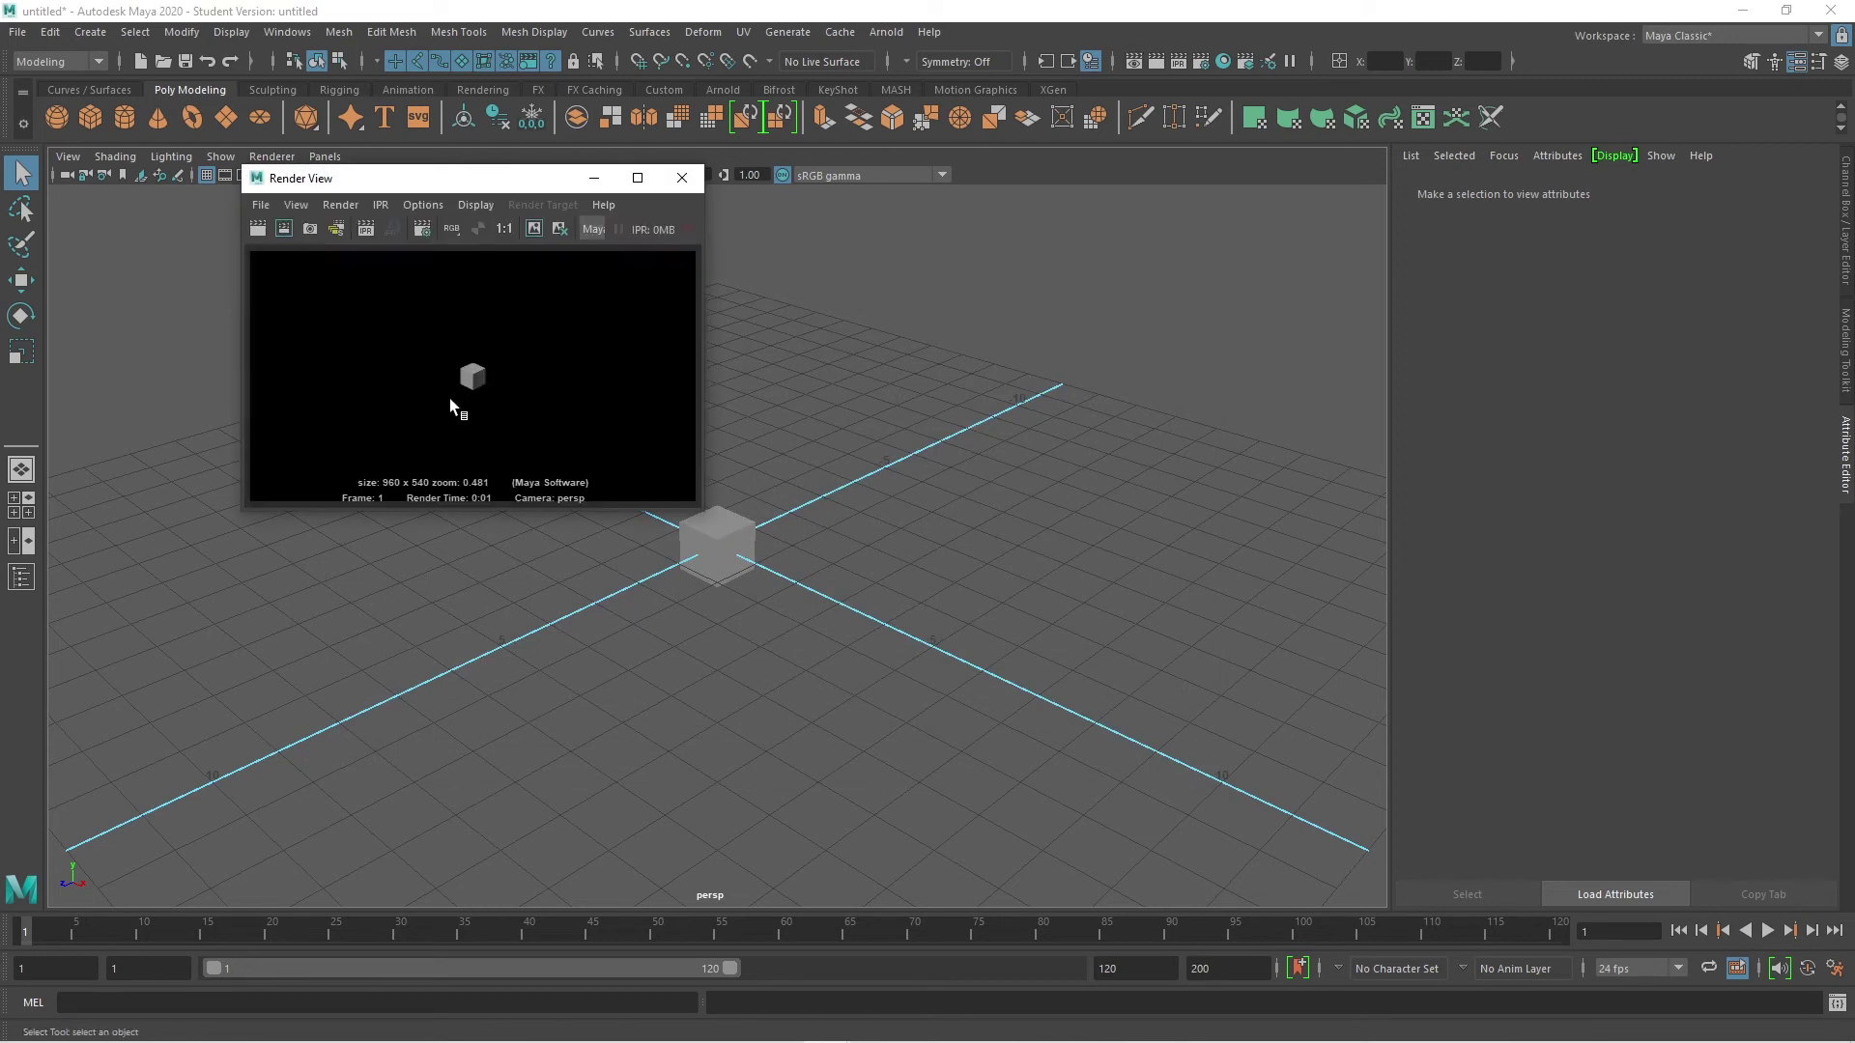
click(257, 229)
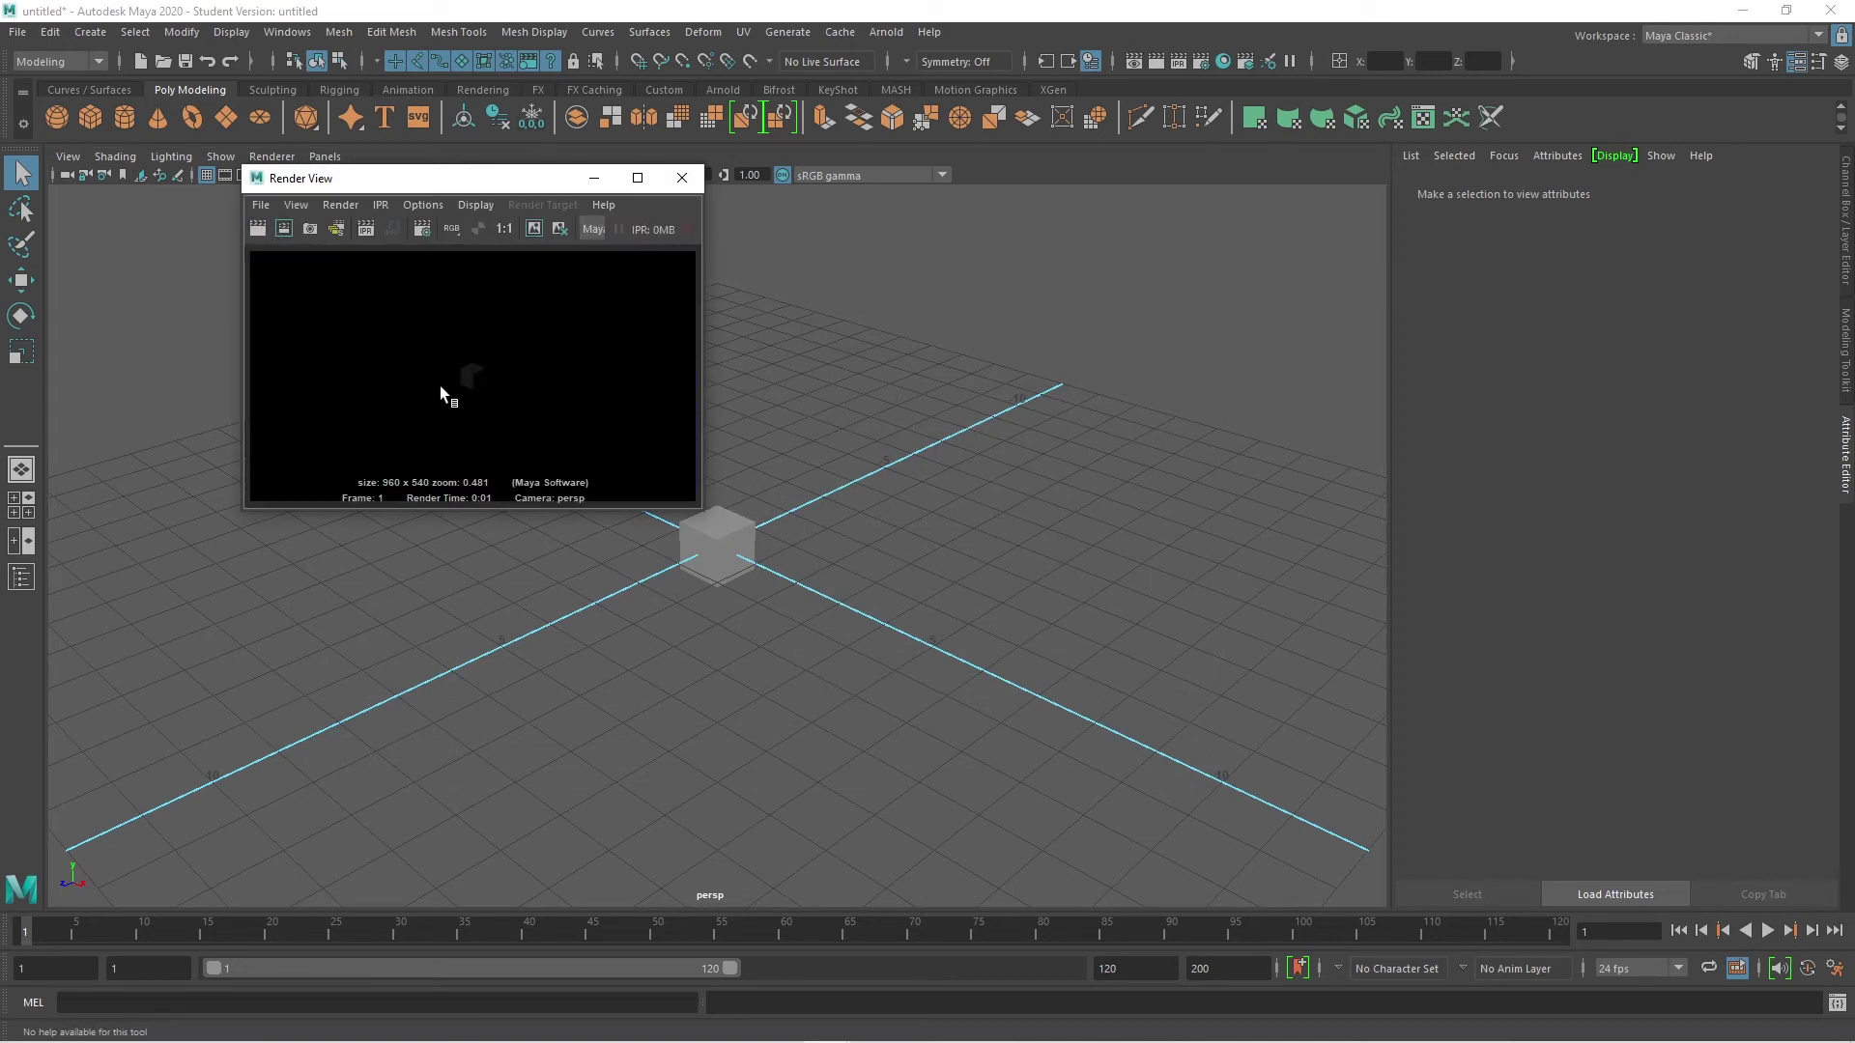
click(259, 206)
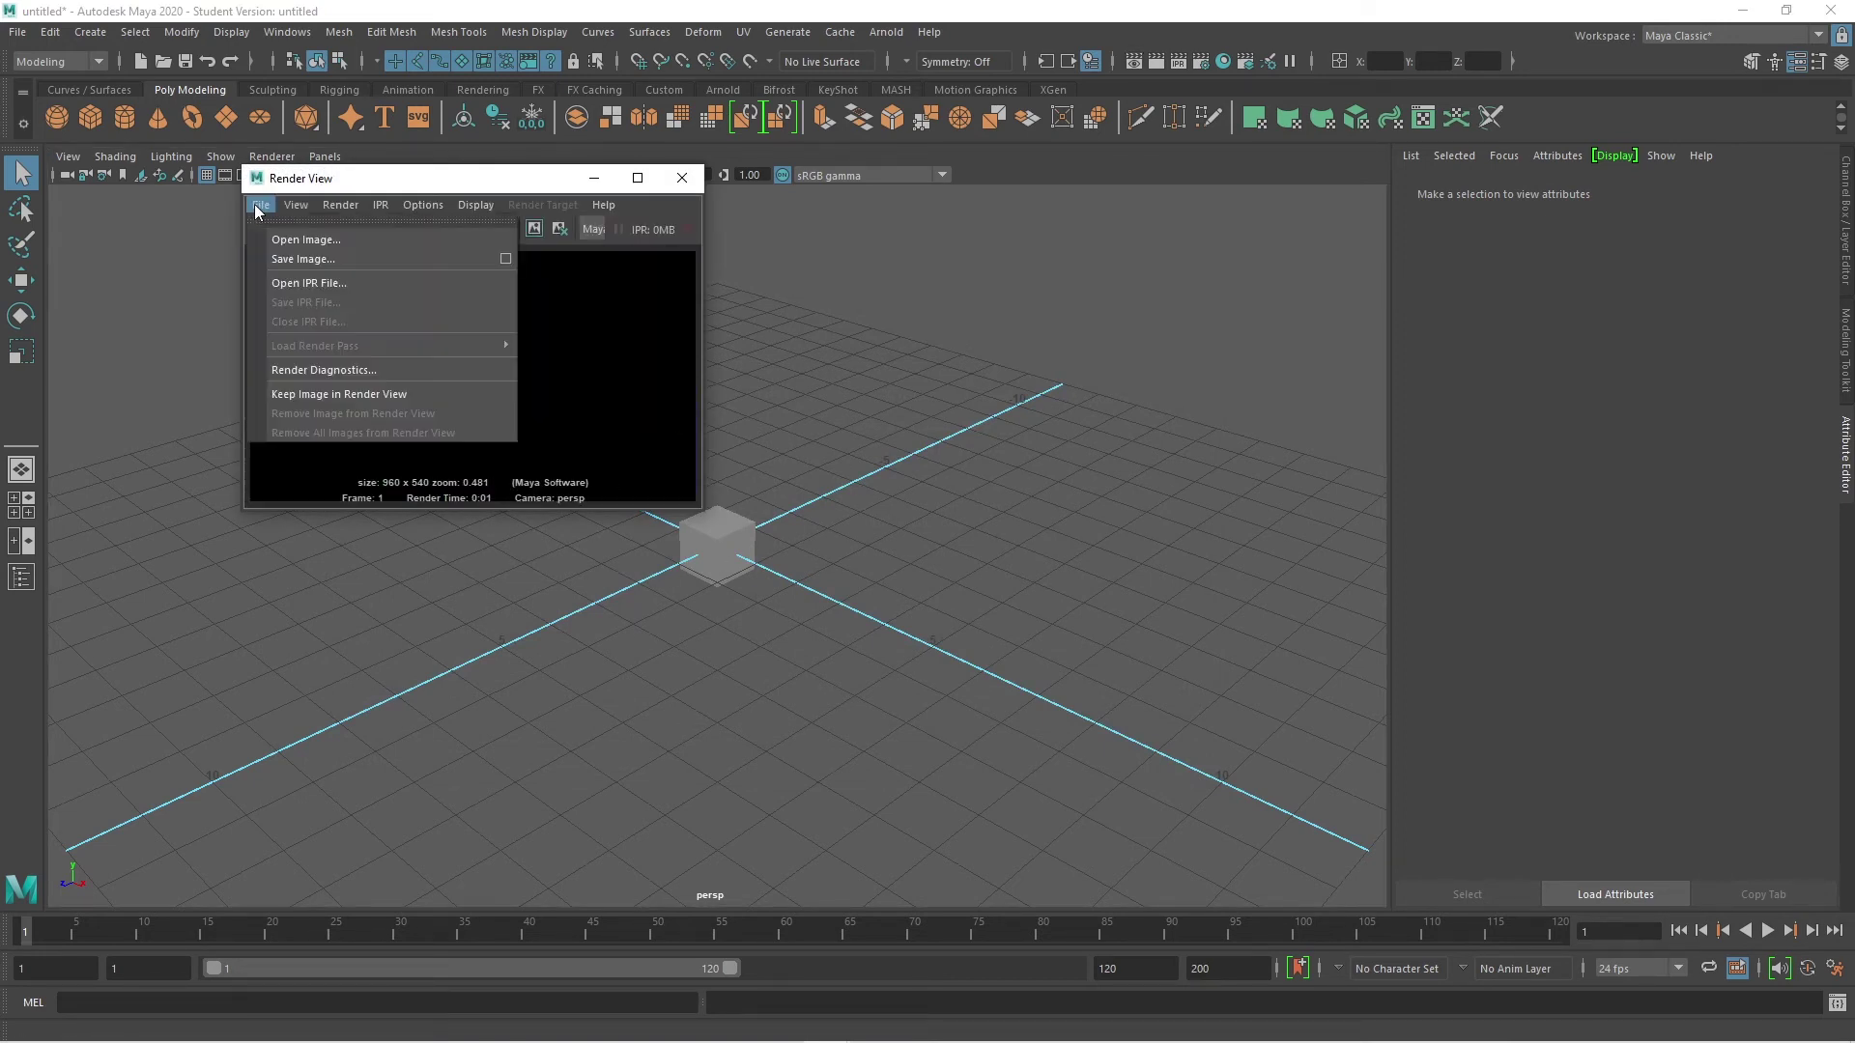
click(291, 259)
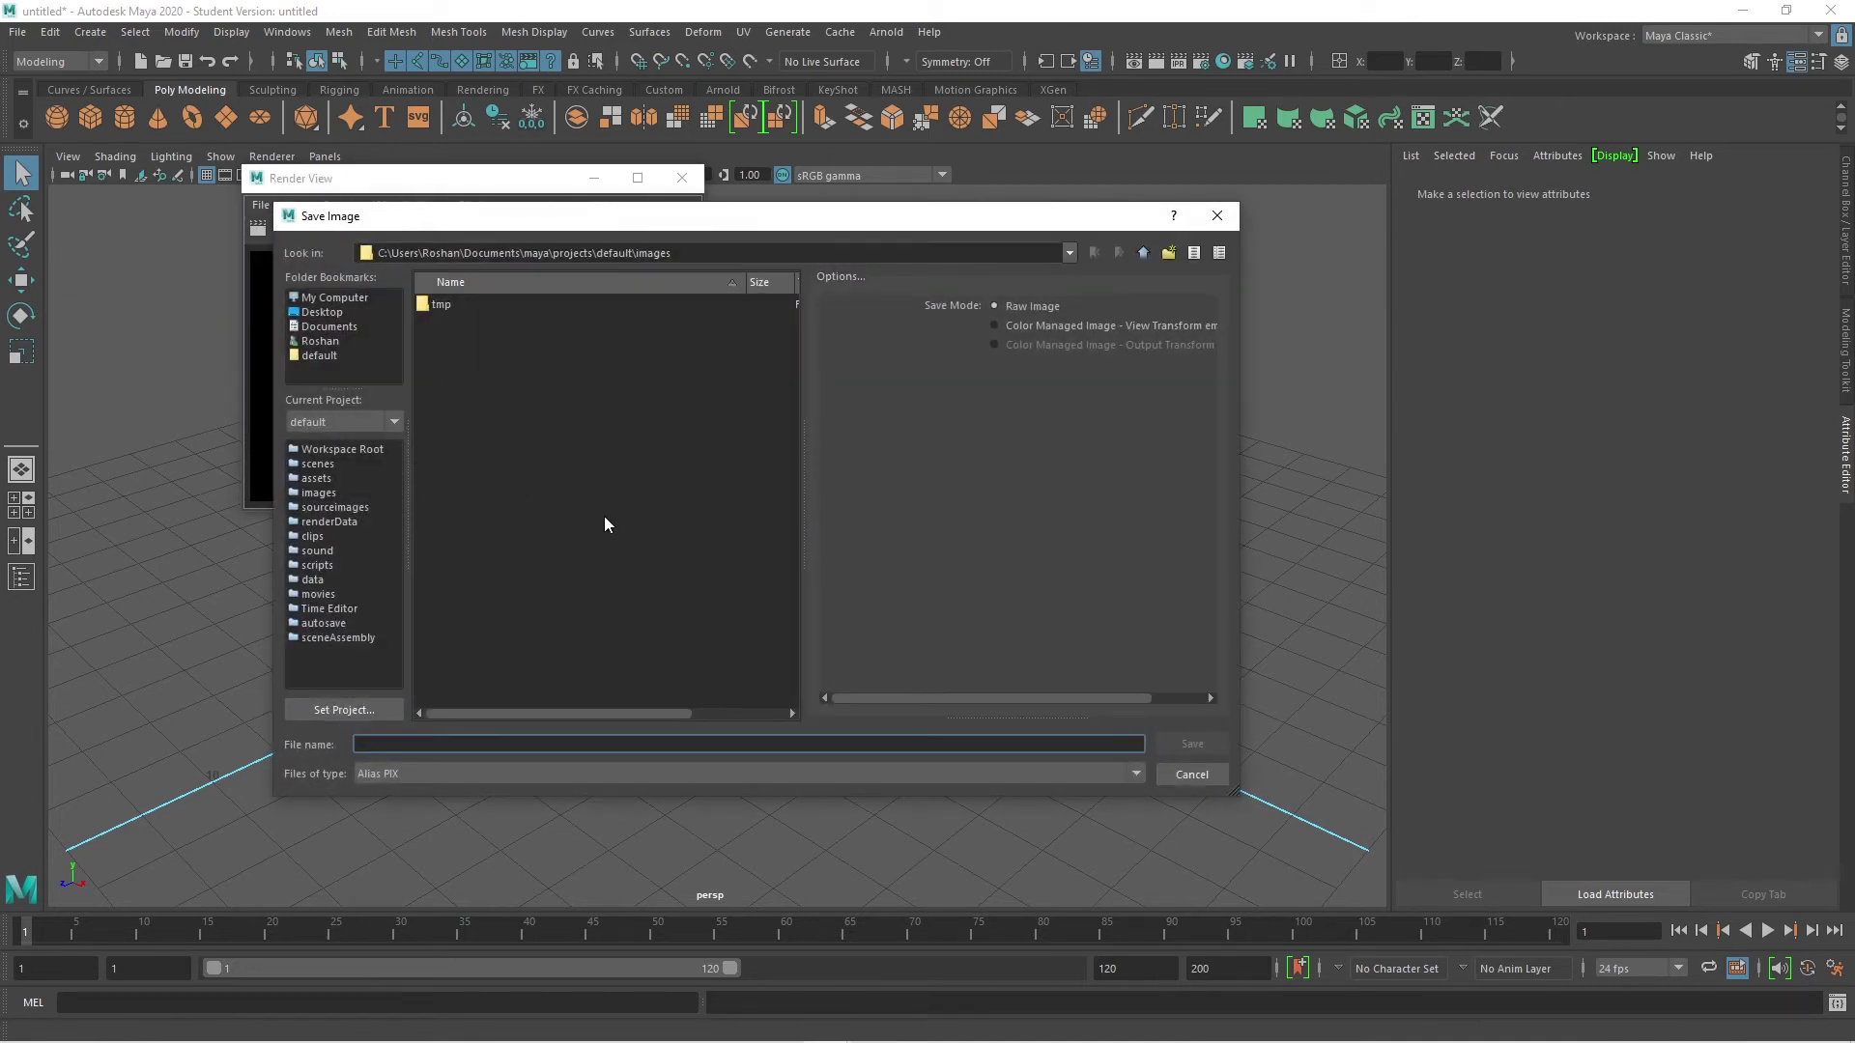
double_click(597, 253)
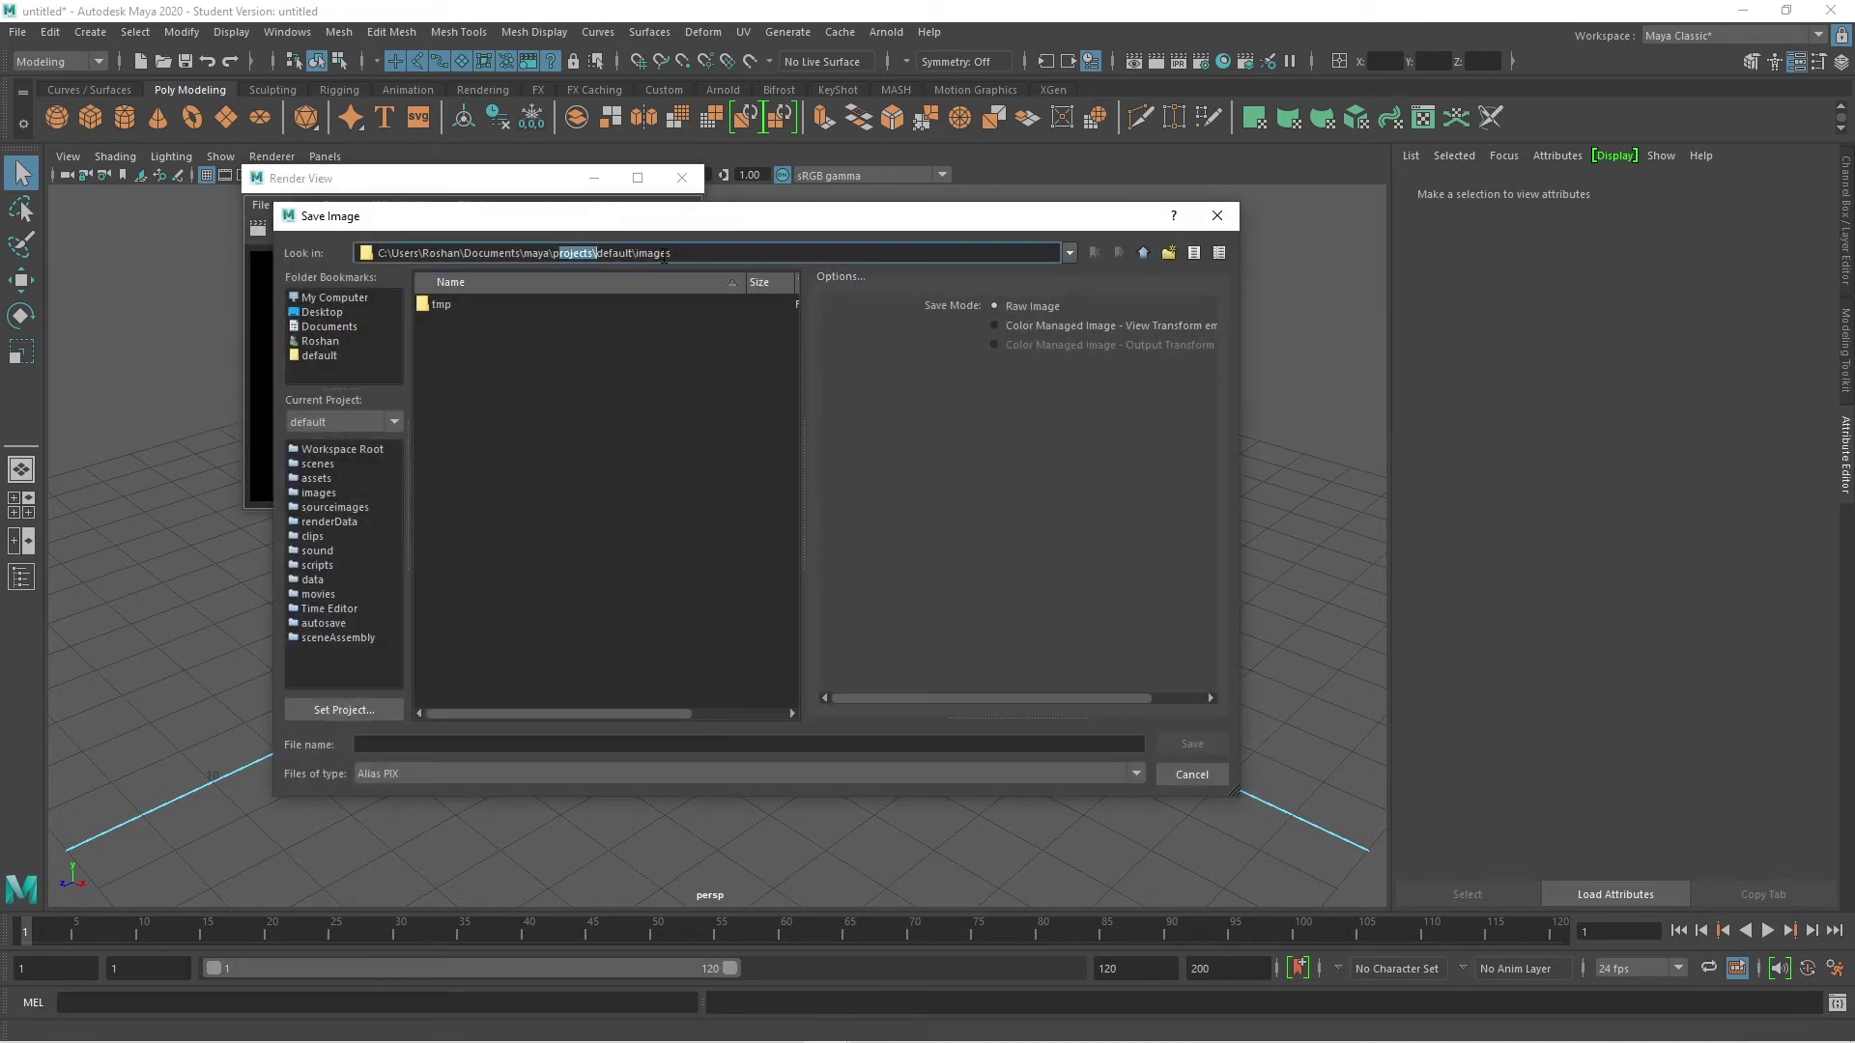
click(1194, 775)
click(662, 190)
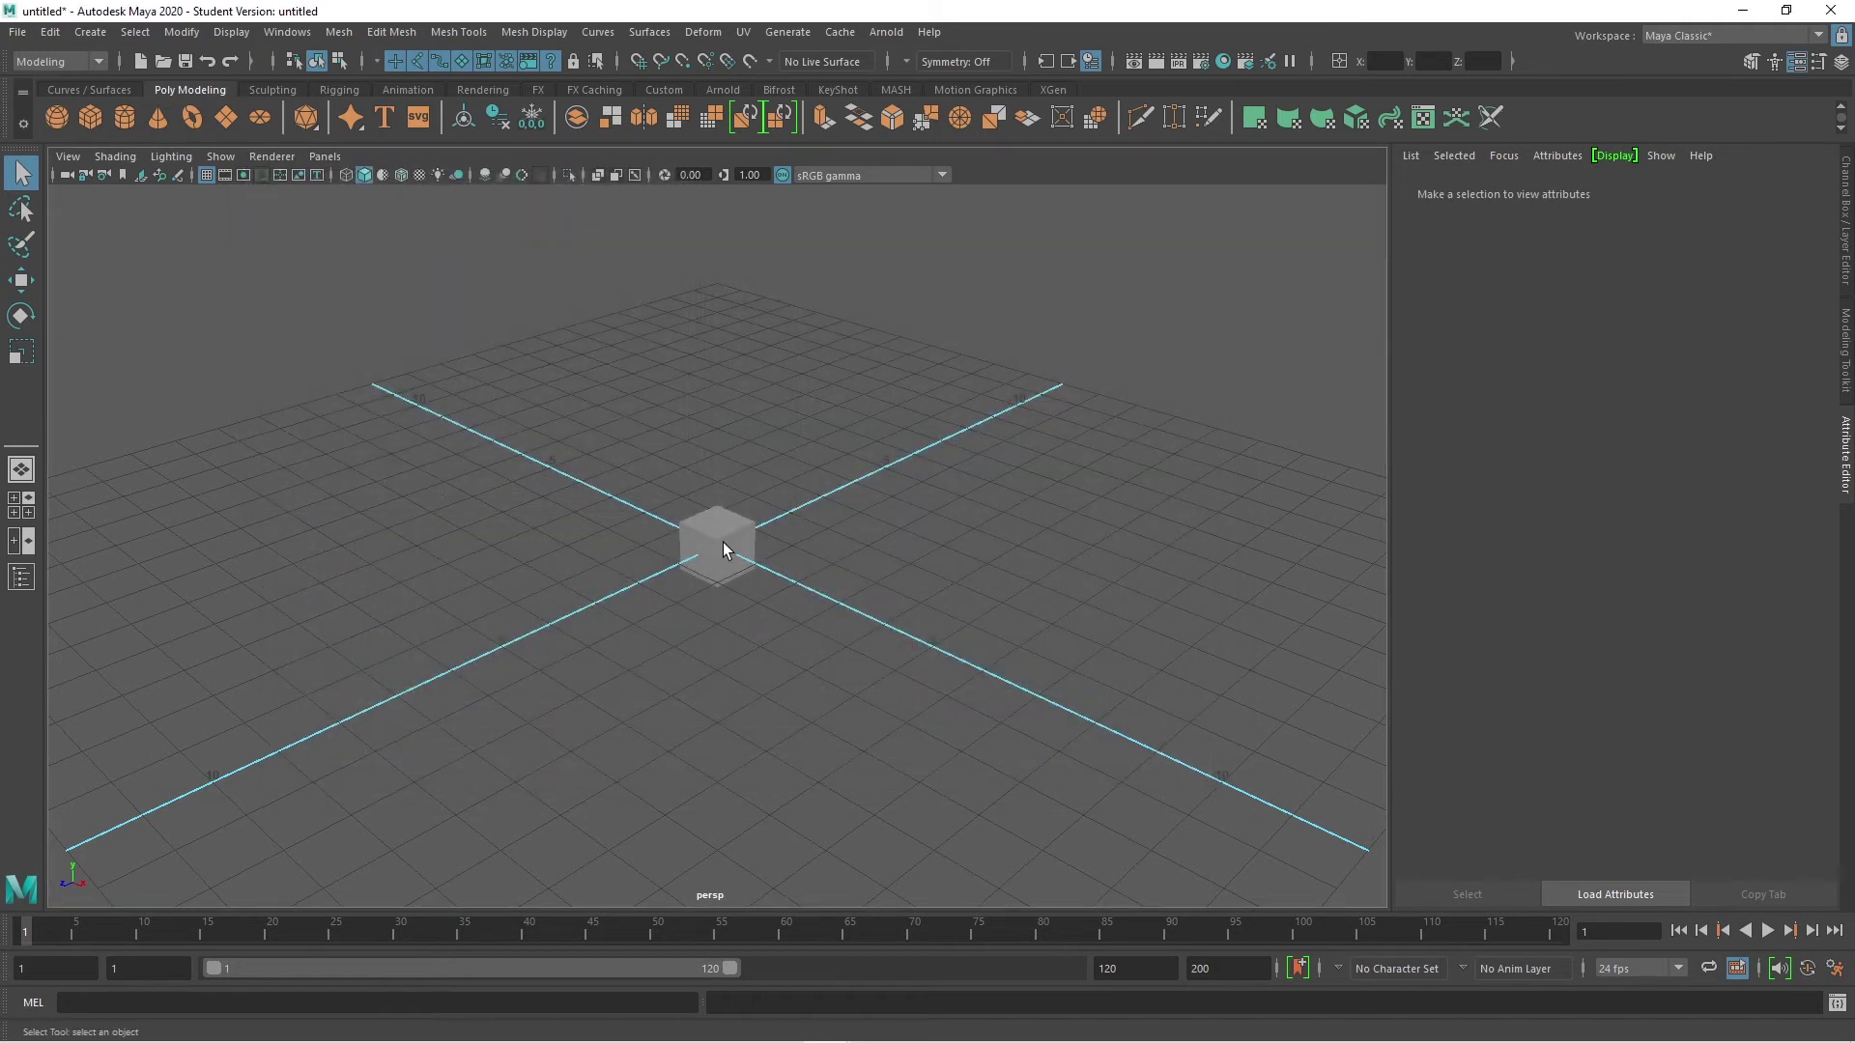
Step: Select the cube and check its color texture's image folder under the default project without loading a file
click(720, 541)
click(1793, 409)
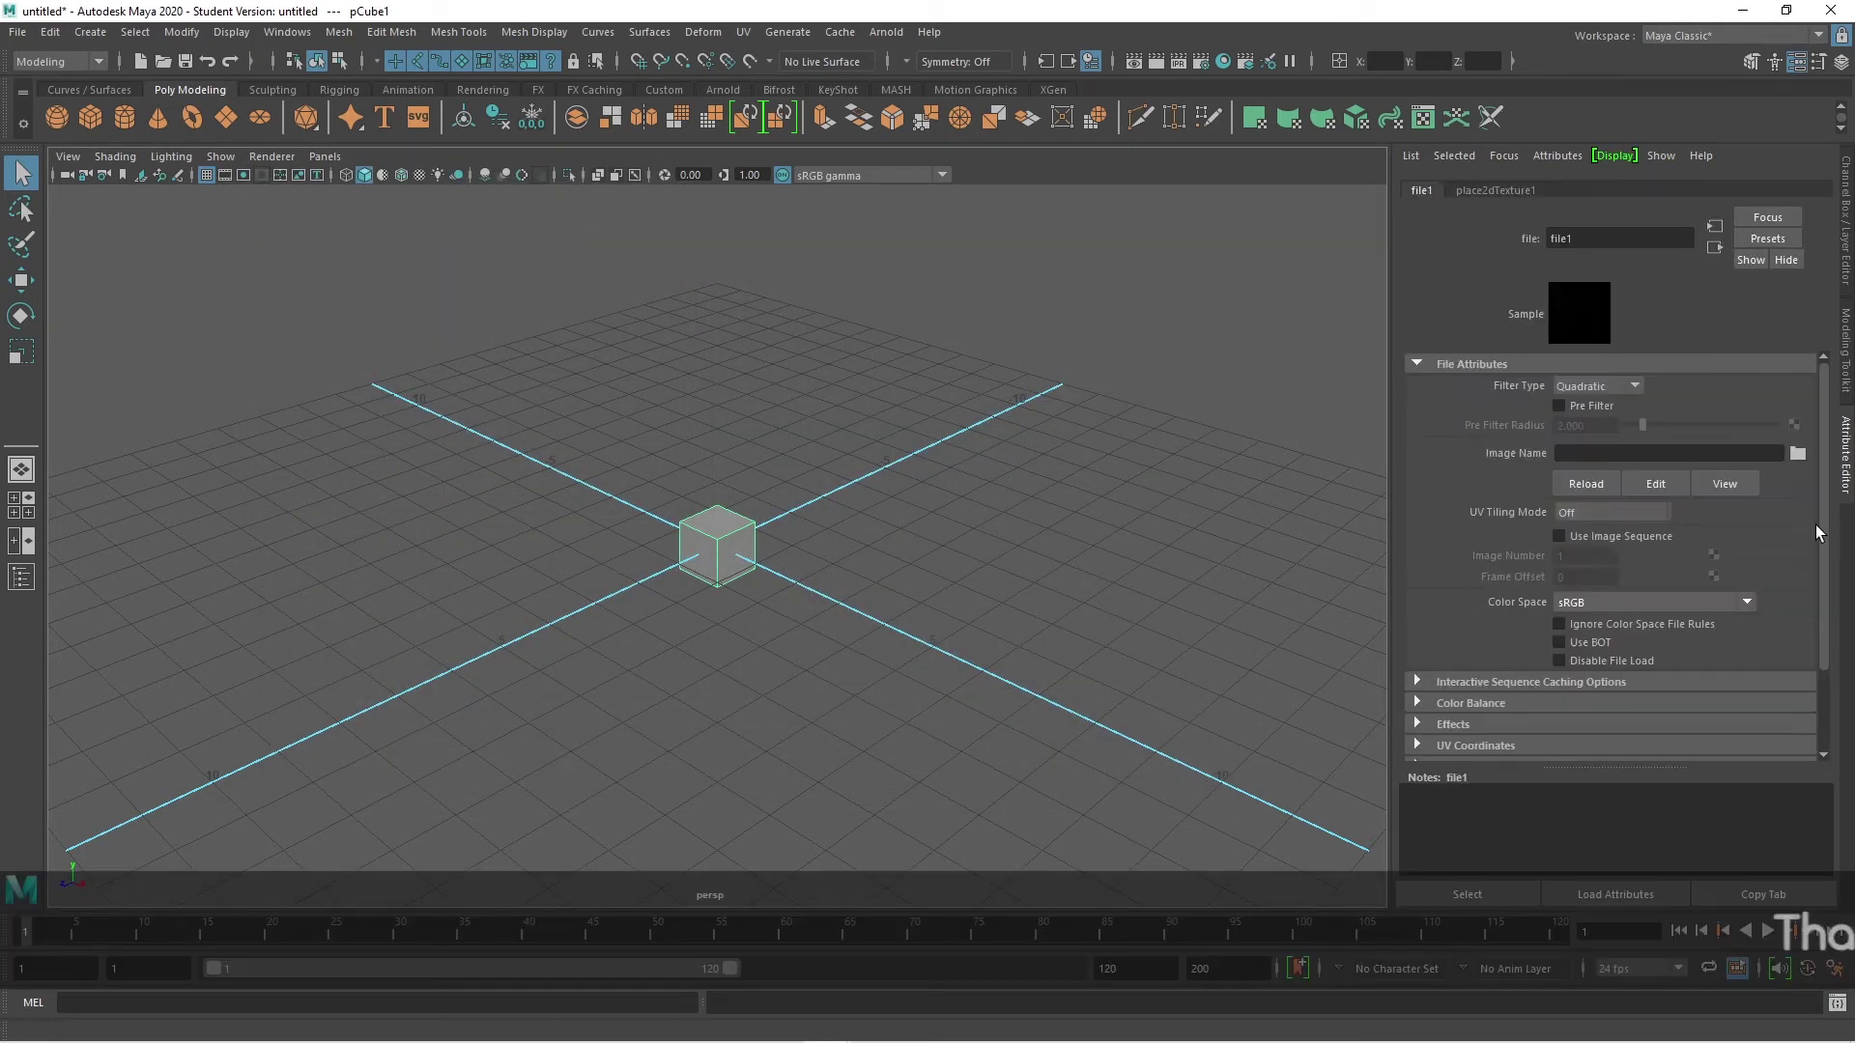
click(1798, 455)
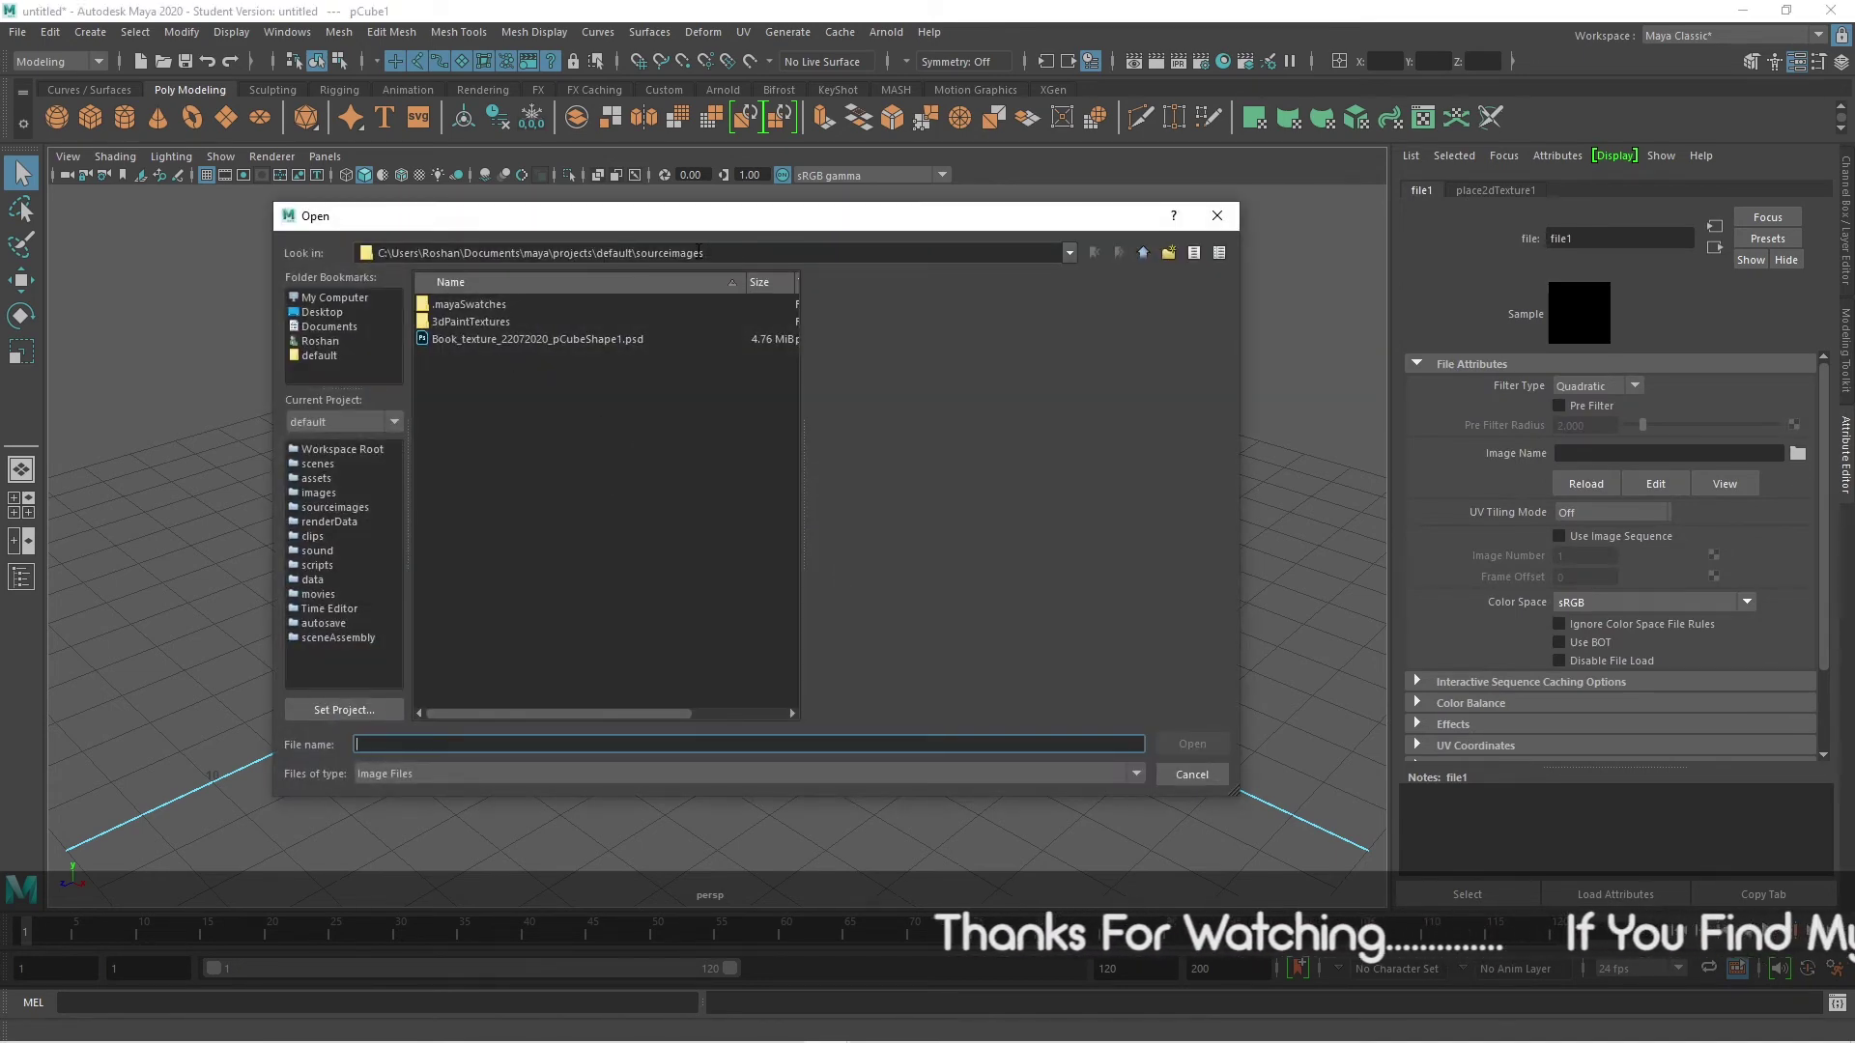
click(1203, 781)
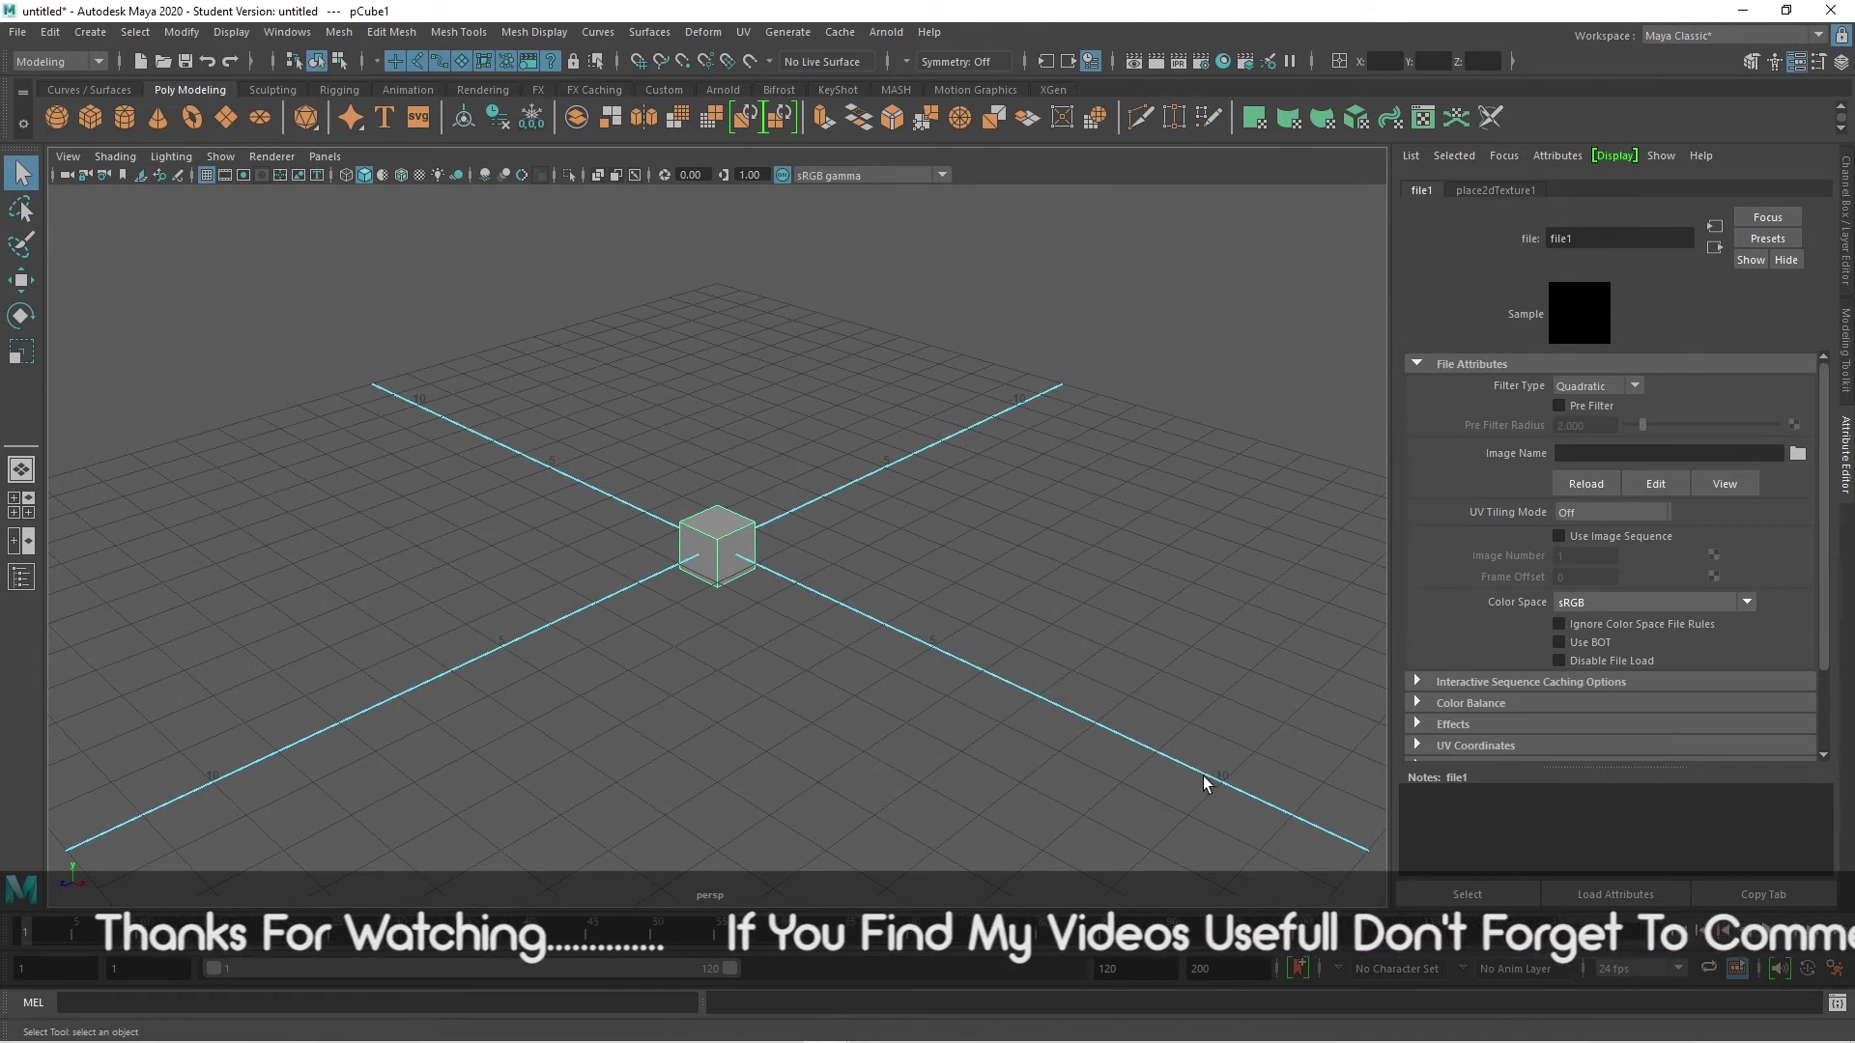
Step: Switch the current project to GFXGYAN_MAYA through the Open Scene dialog and browse its scenes folder without opening a file
click(17, 31)
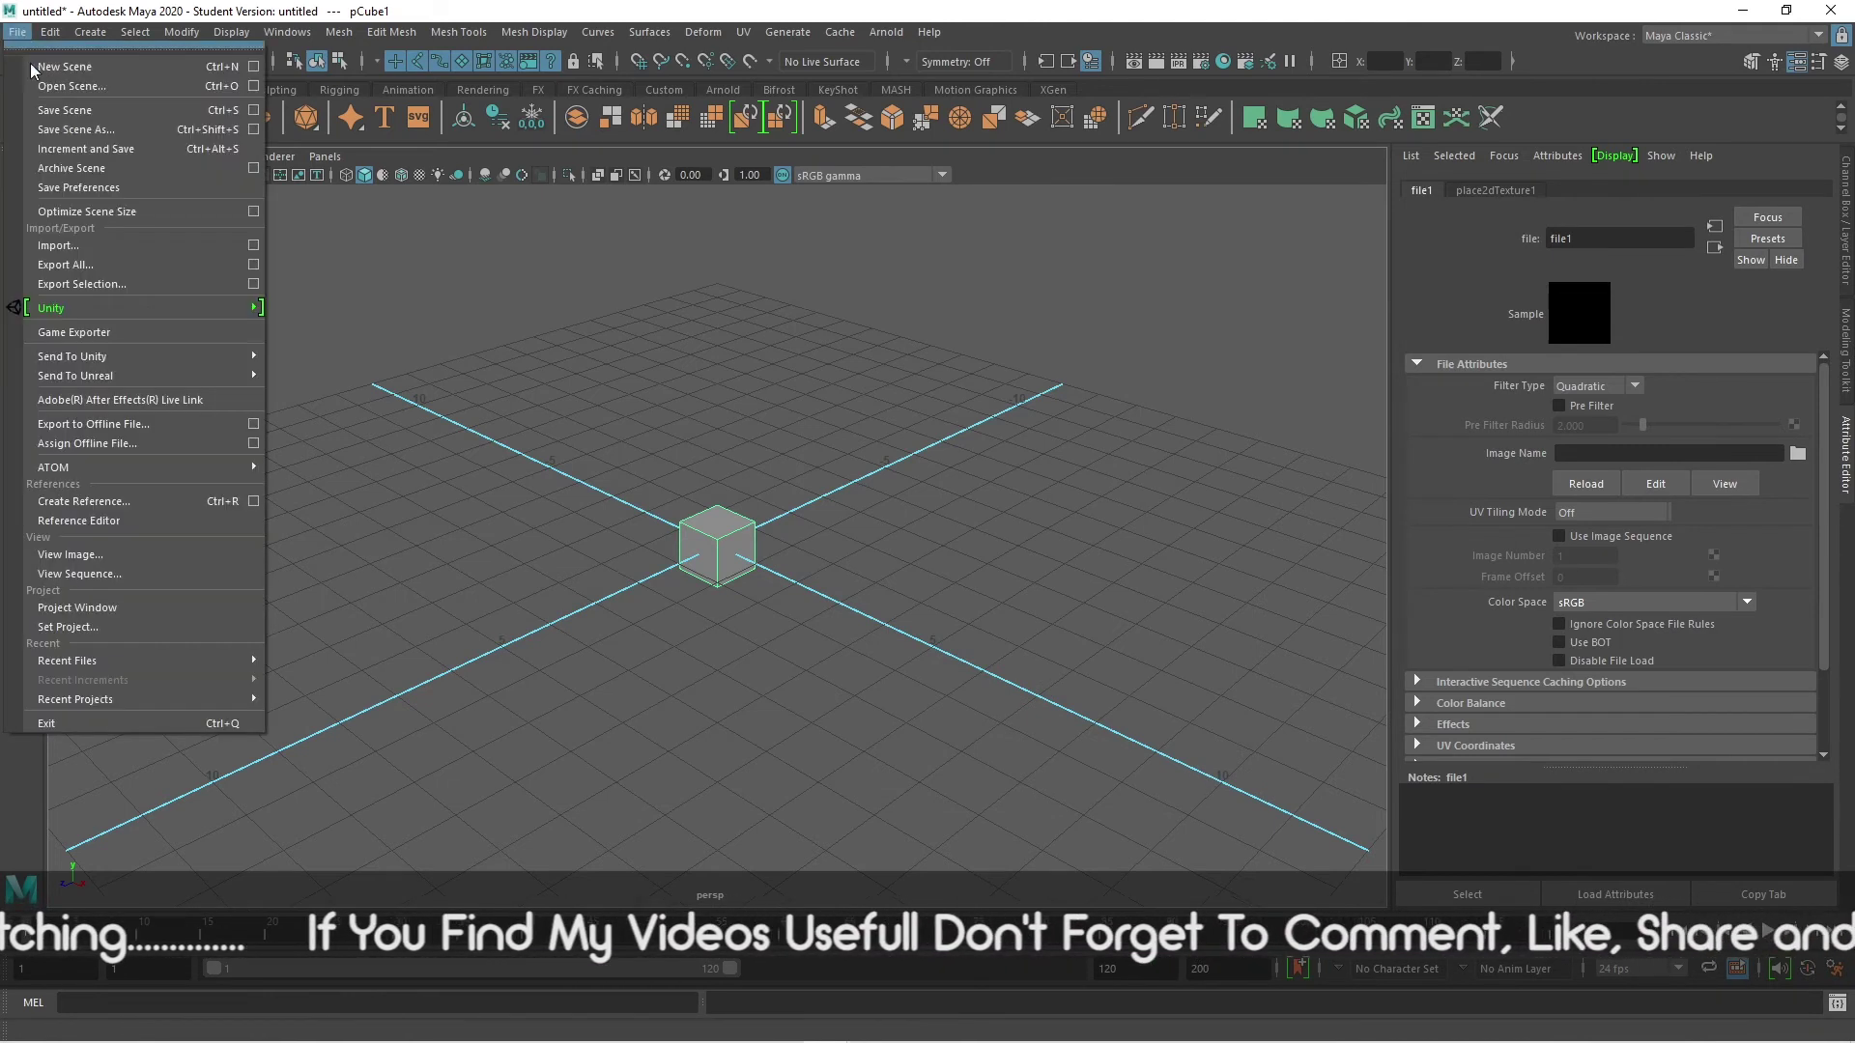
click(157, 630)
click(464, 420)
click(162, 61)
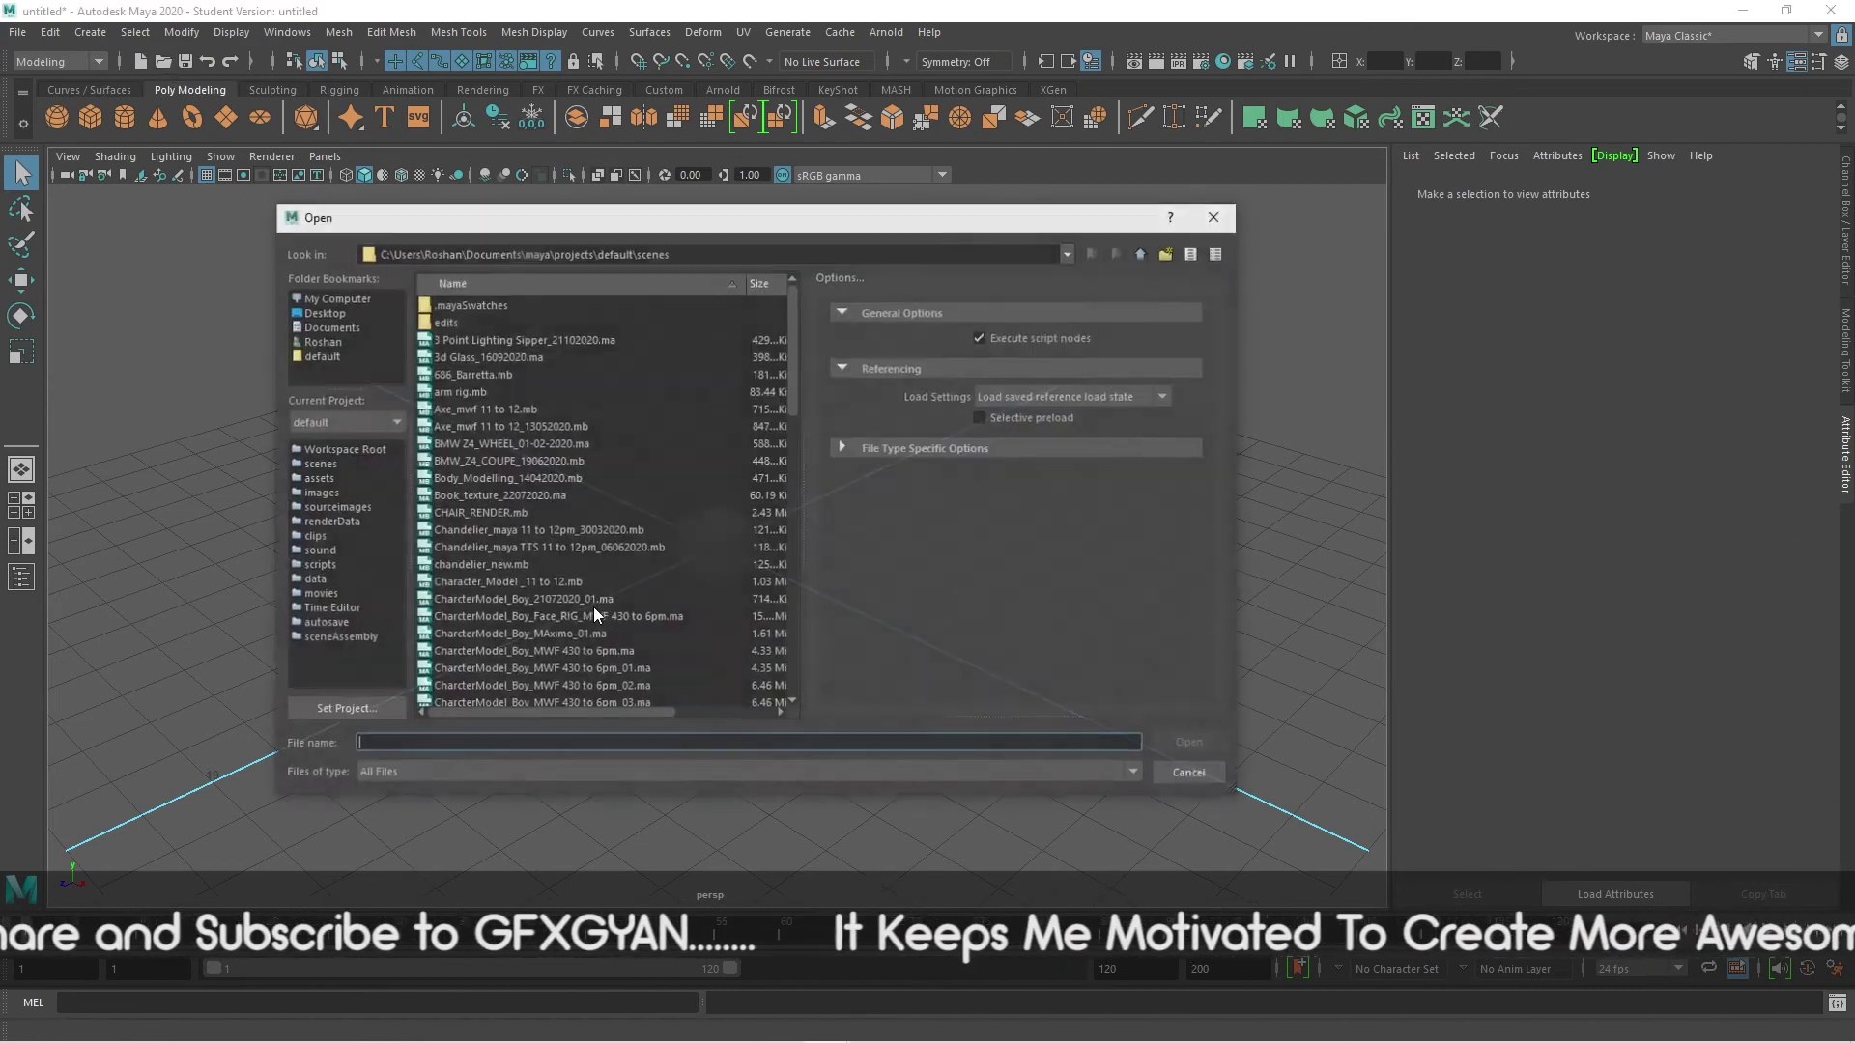
drag(468, 219, 450, 224)
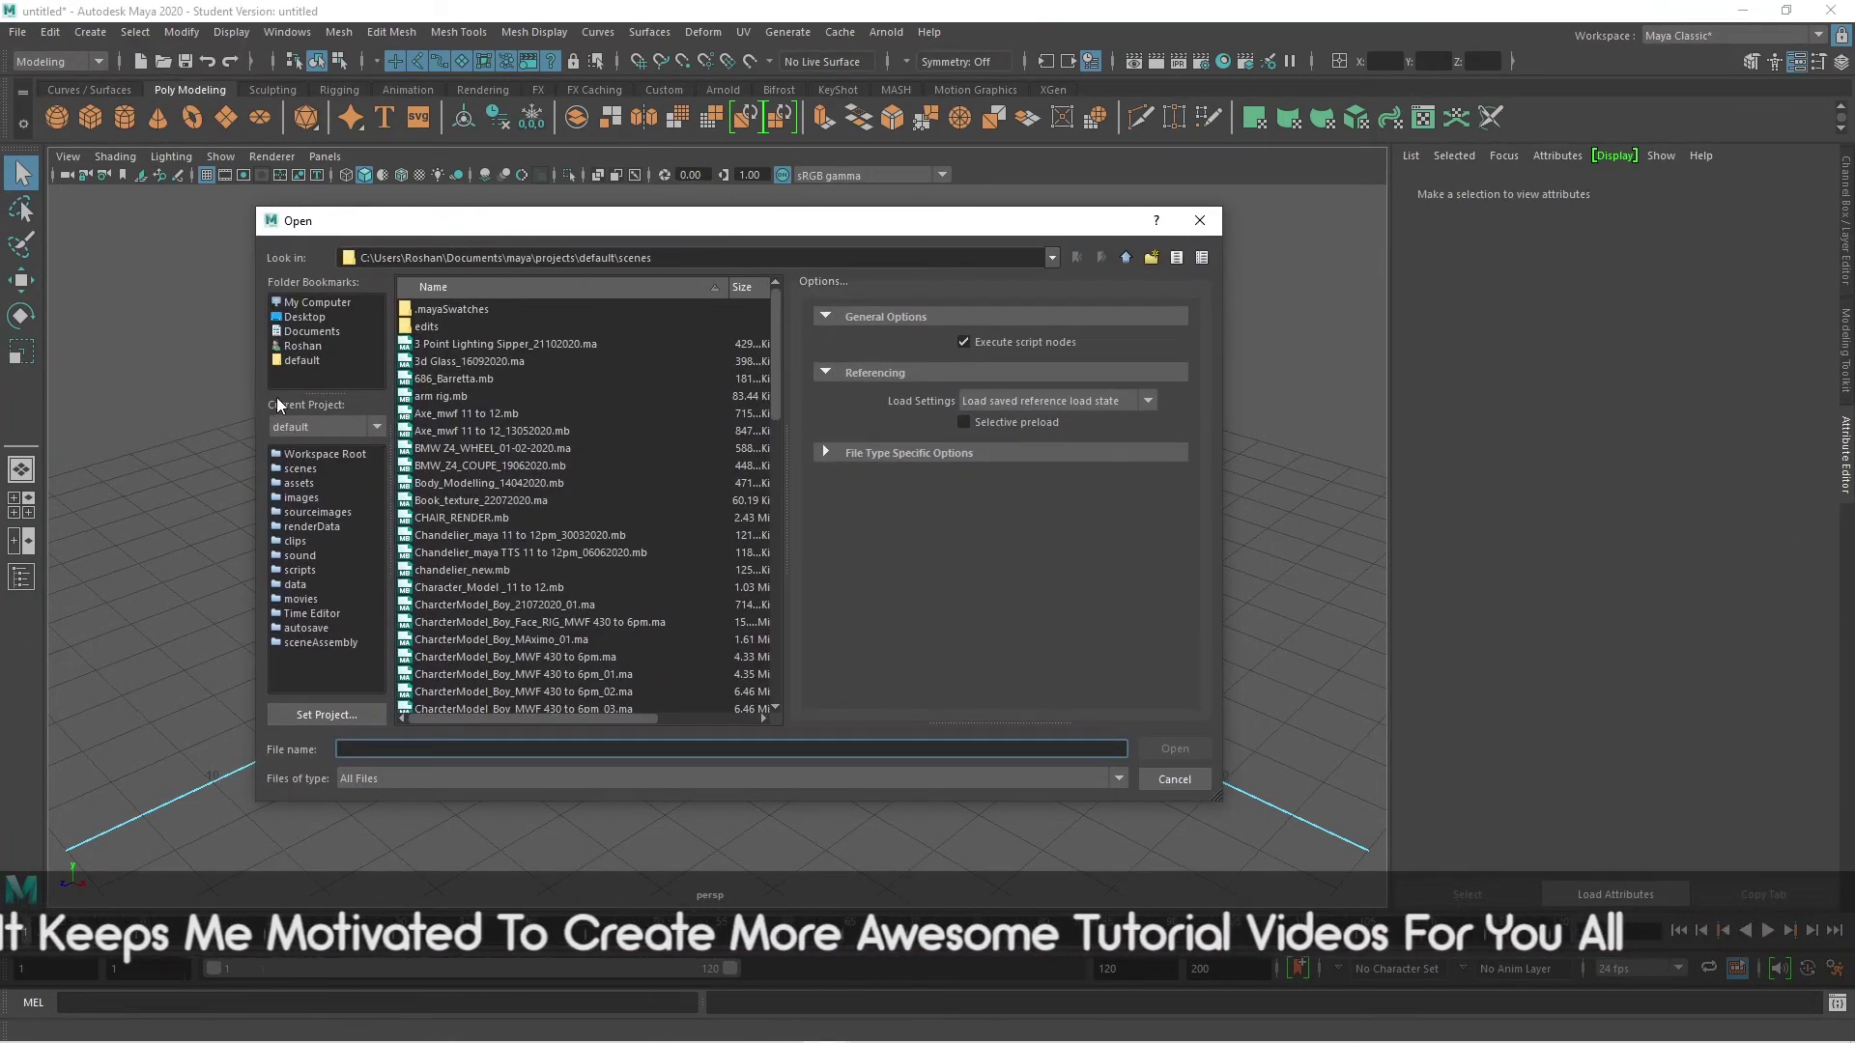
click(377, 427)
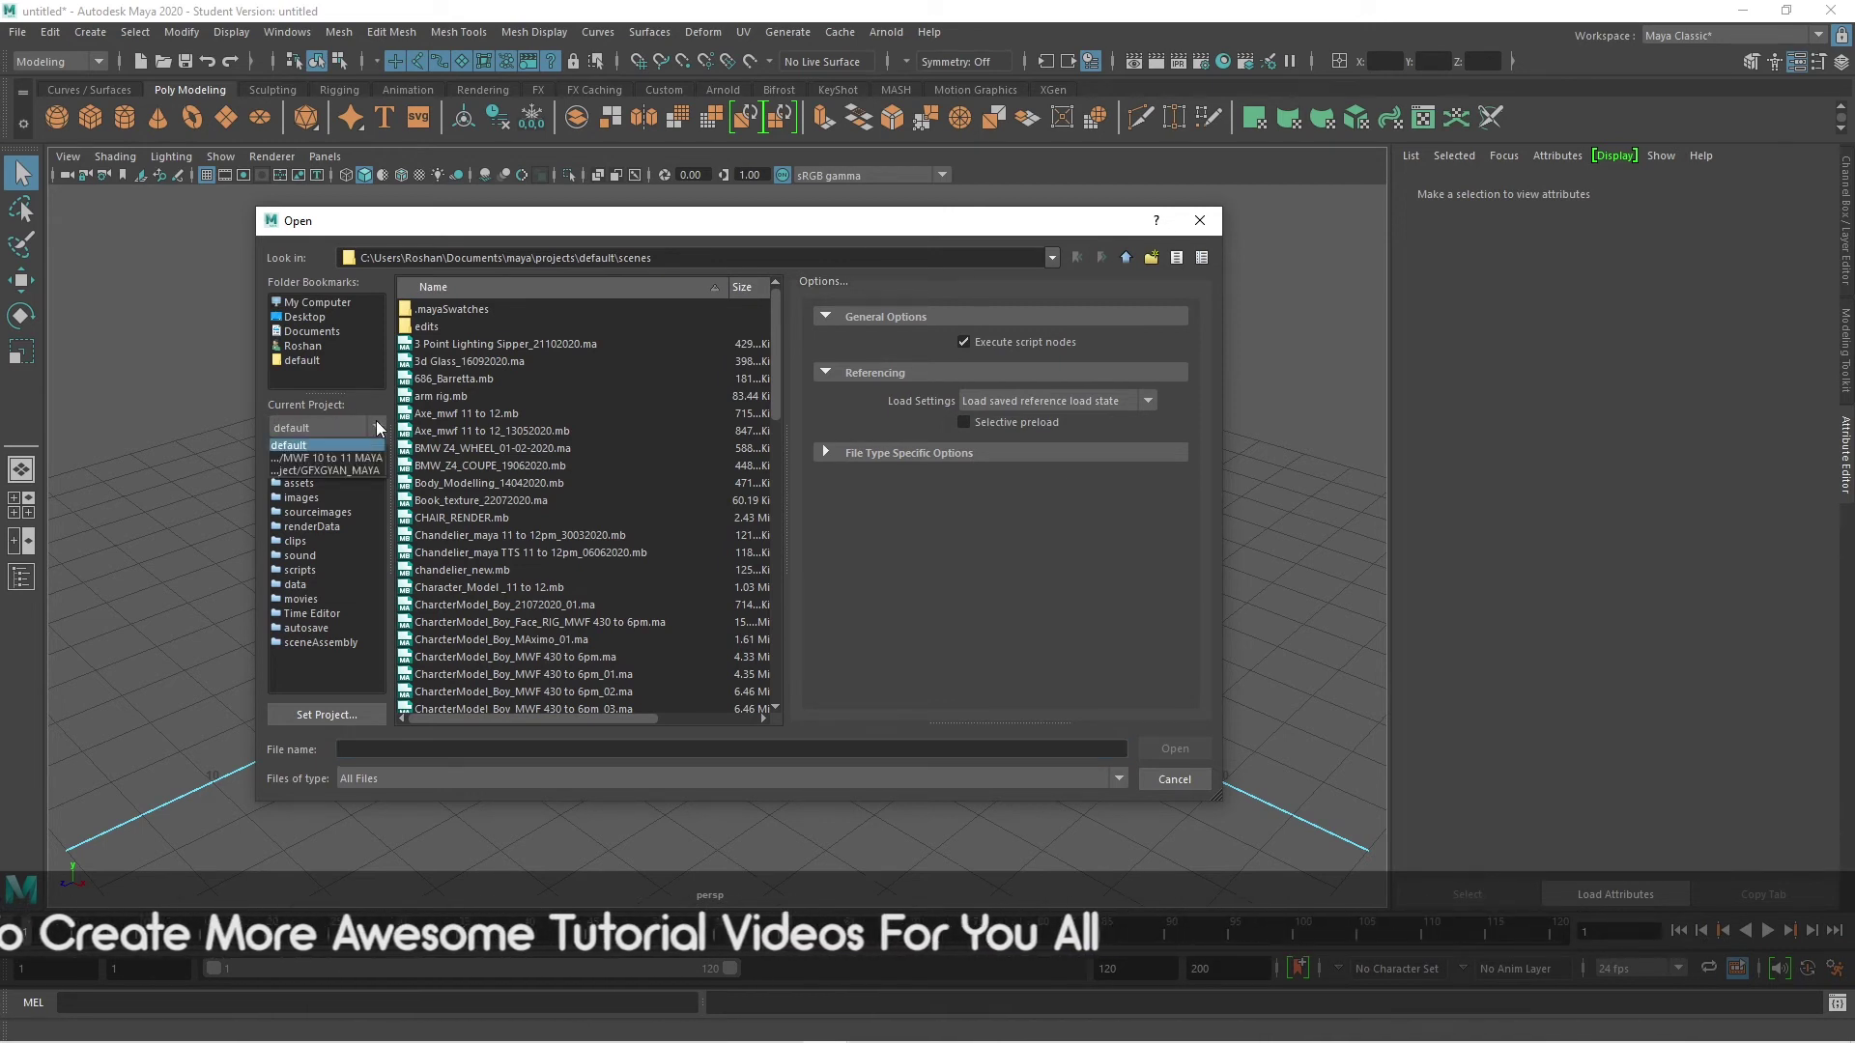
click(345, 471)
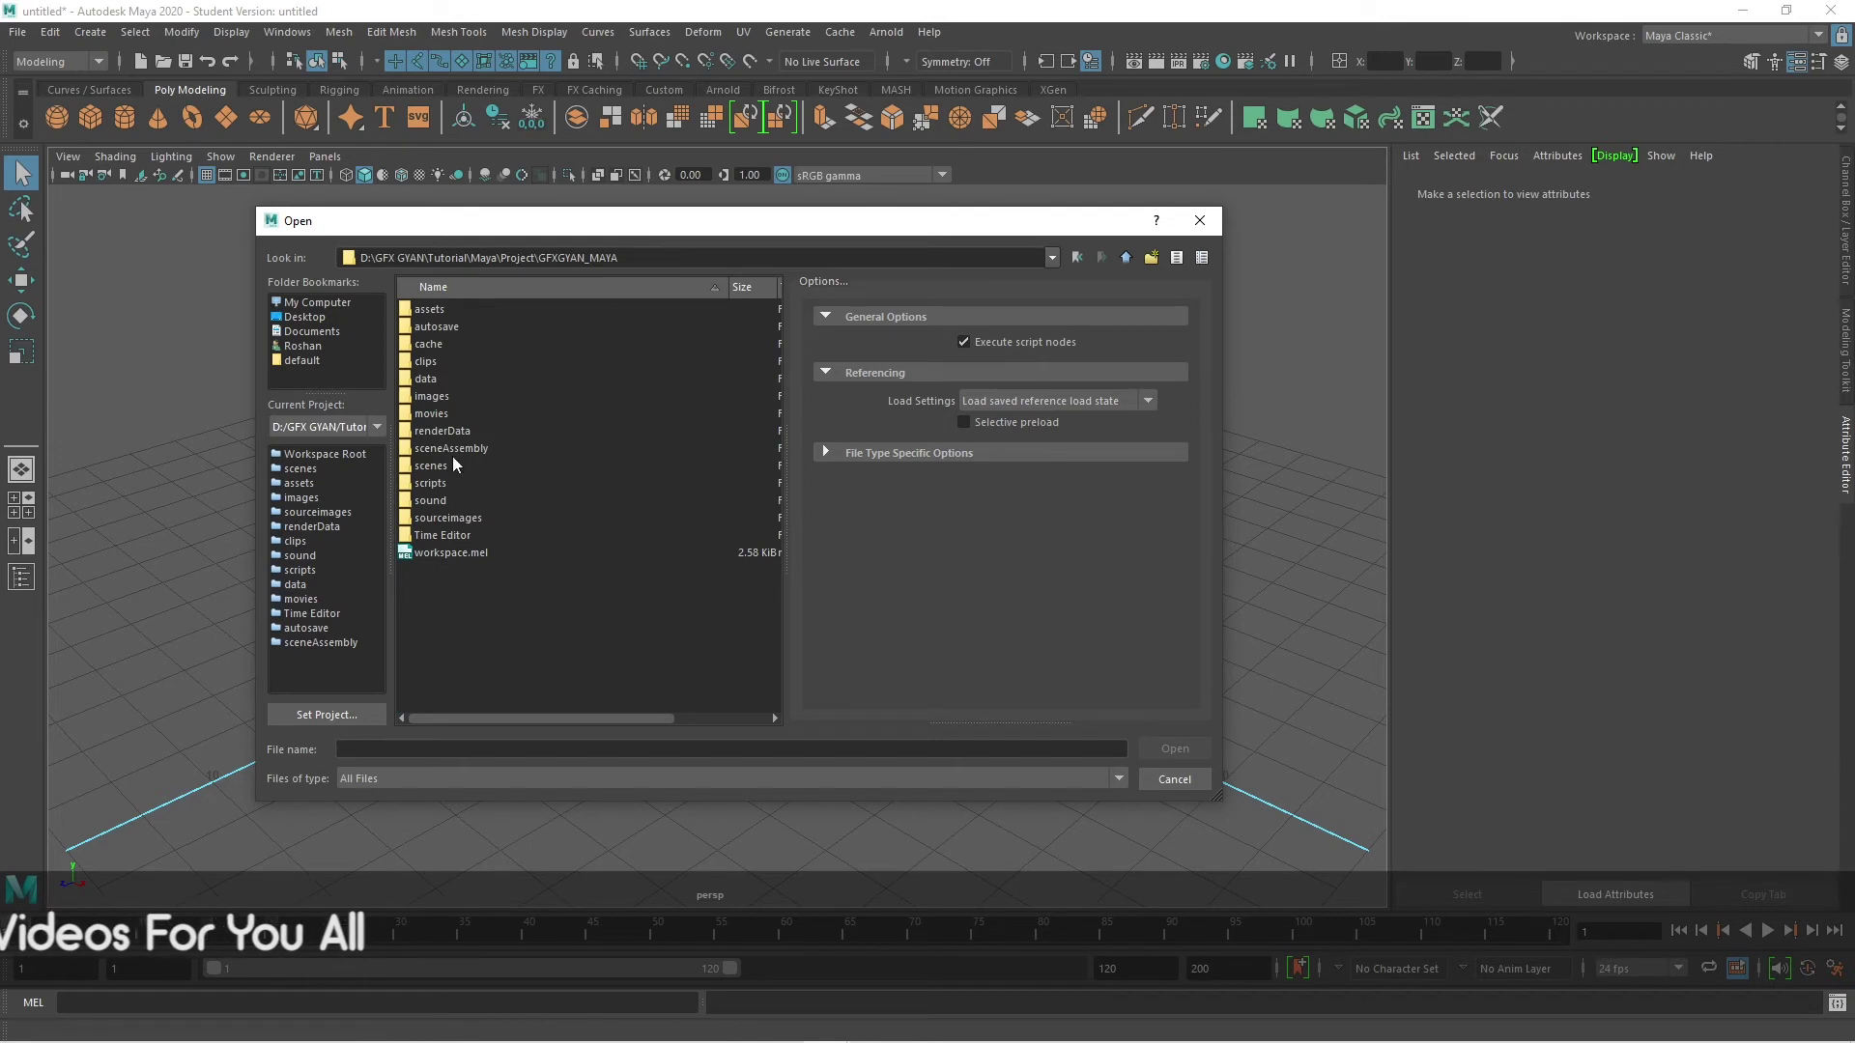
double_click(430, 466)
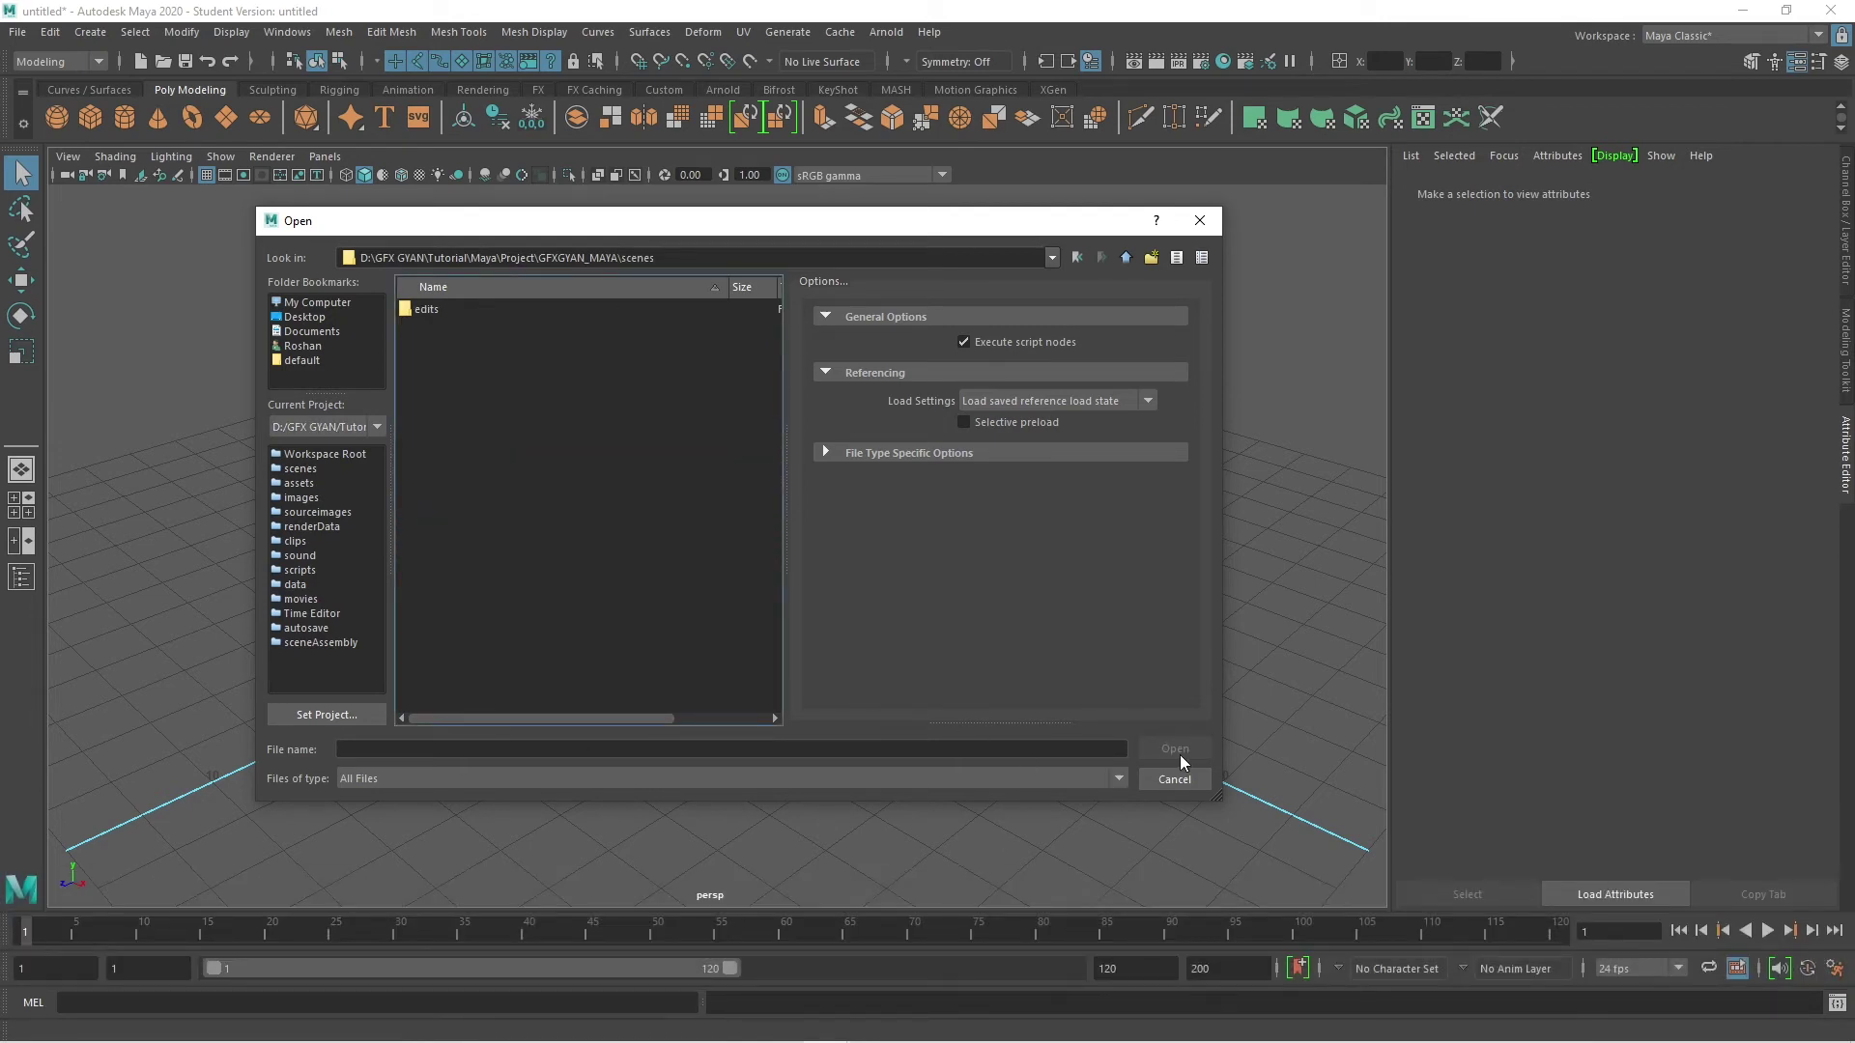
click(370, 427)
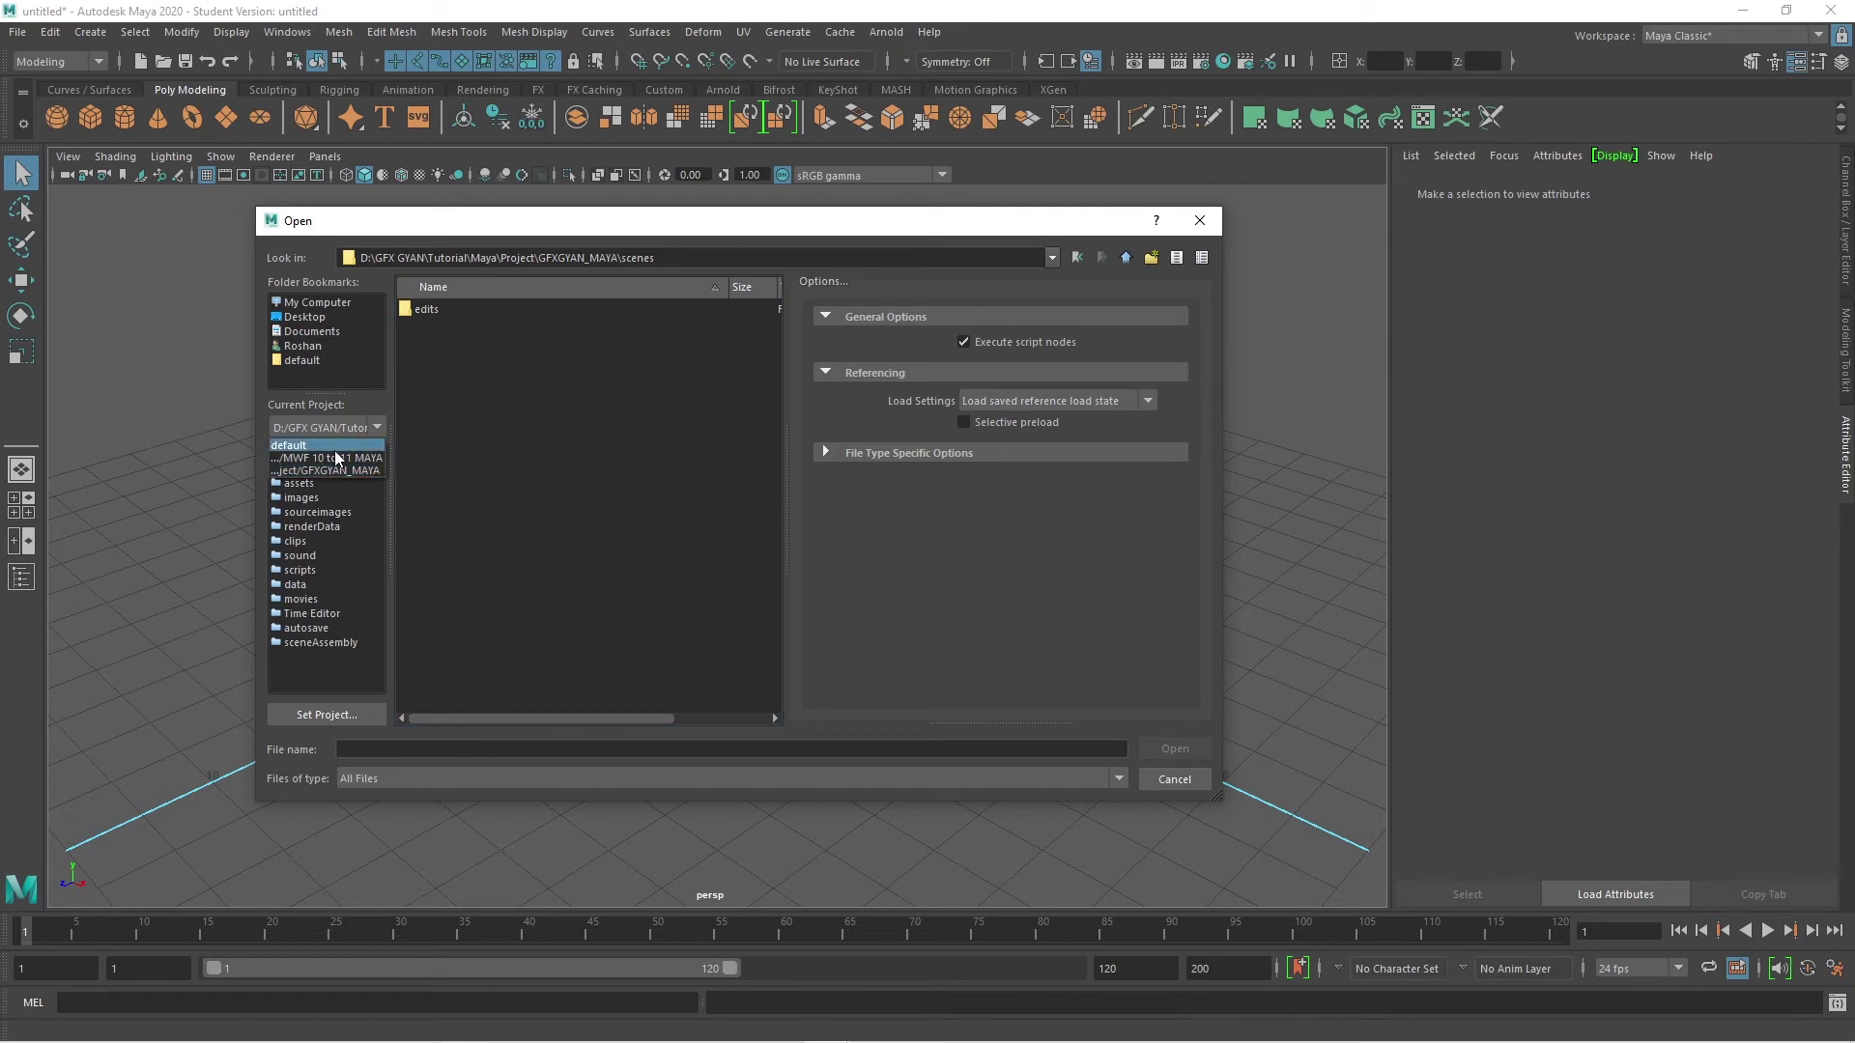
click(599, 507)
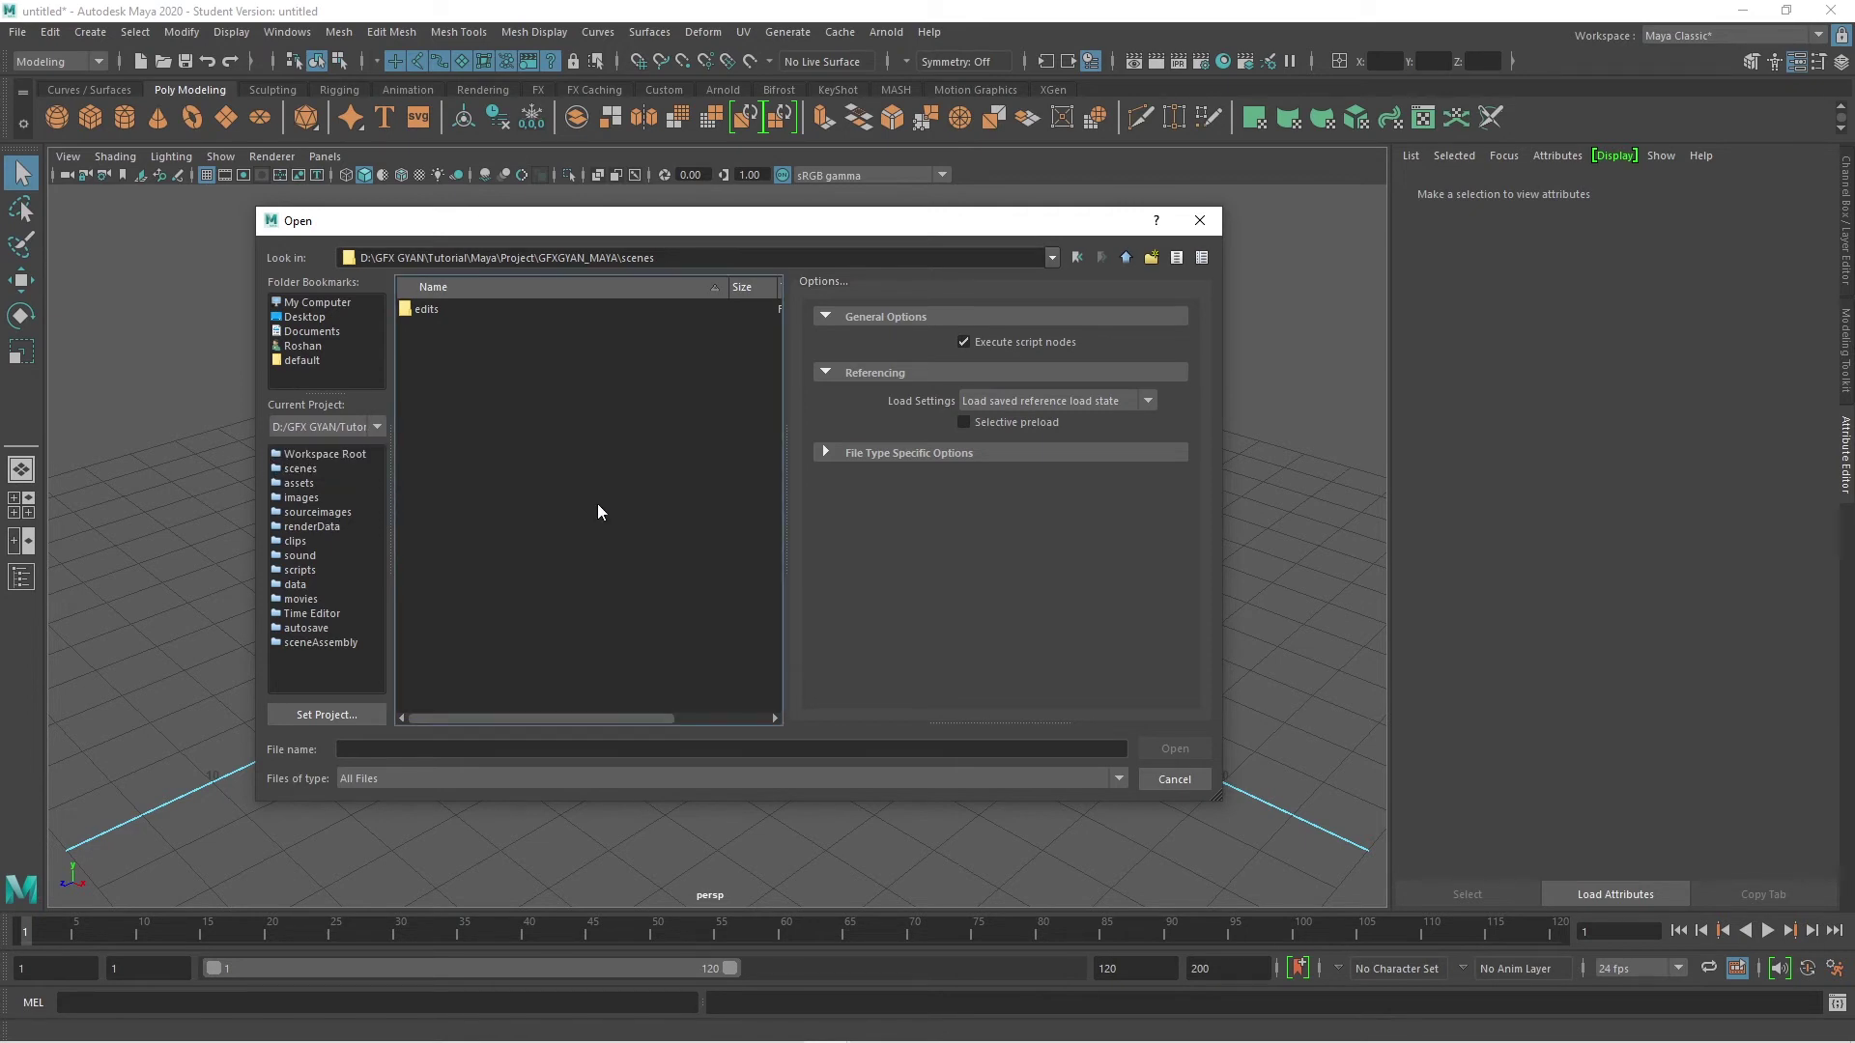
click(1167, 781)
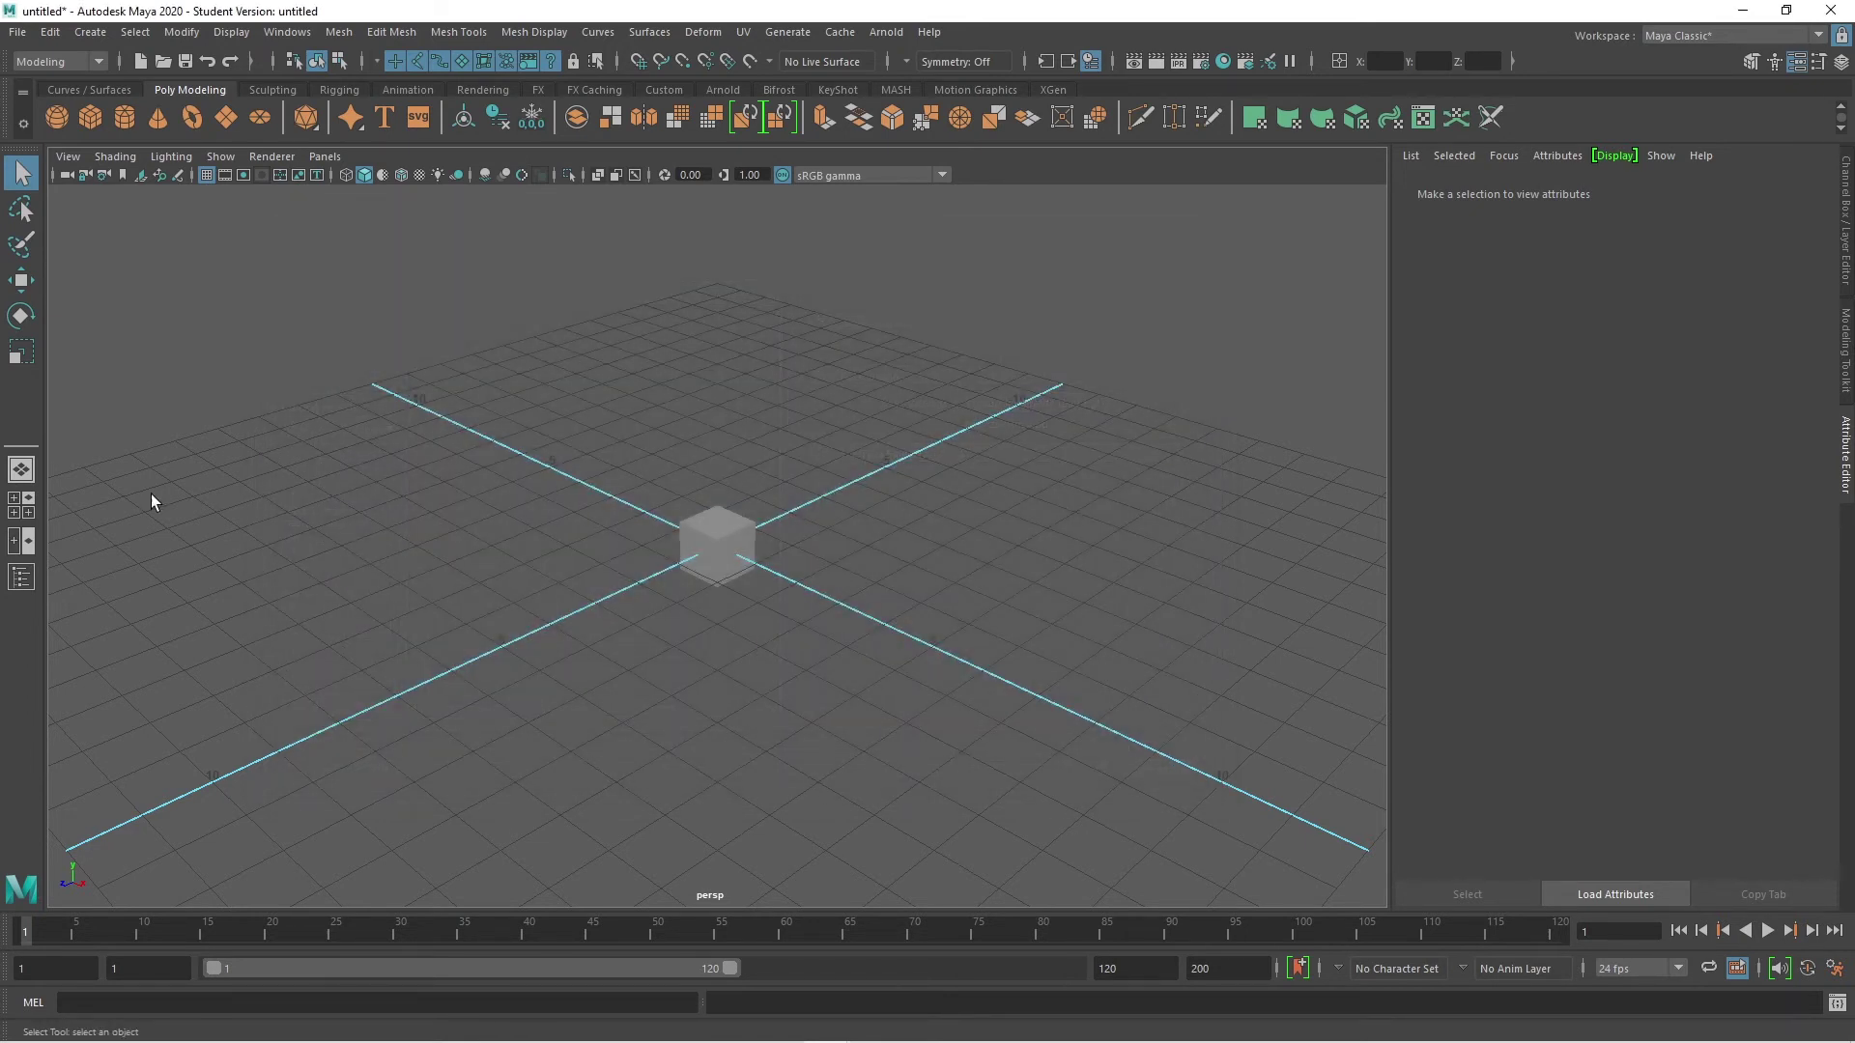
Step: Set the project to the GFXGYAN_MAYA folder with the Set Project command
click(18, 31)
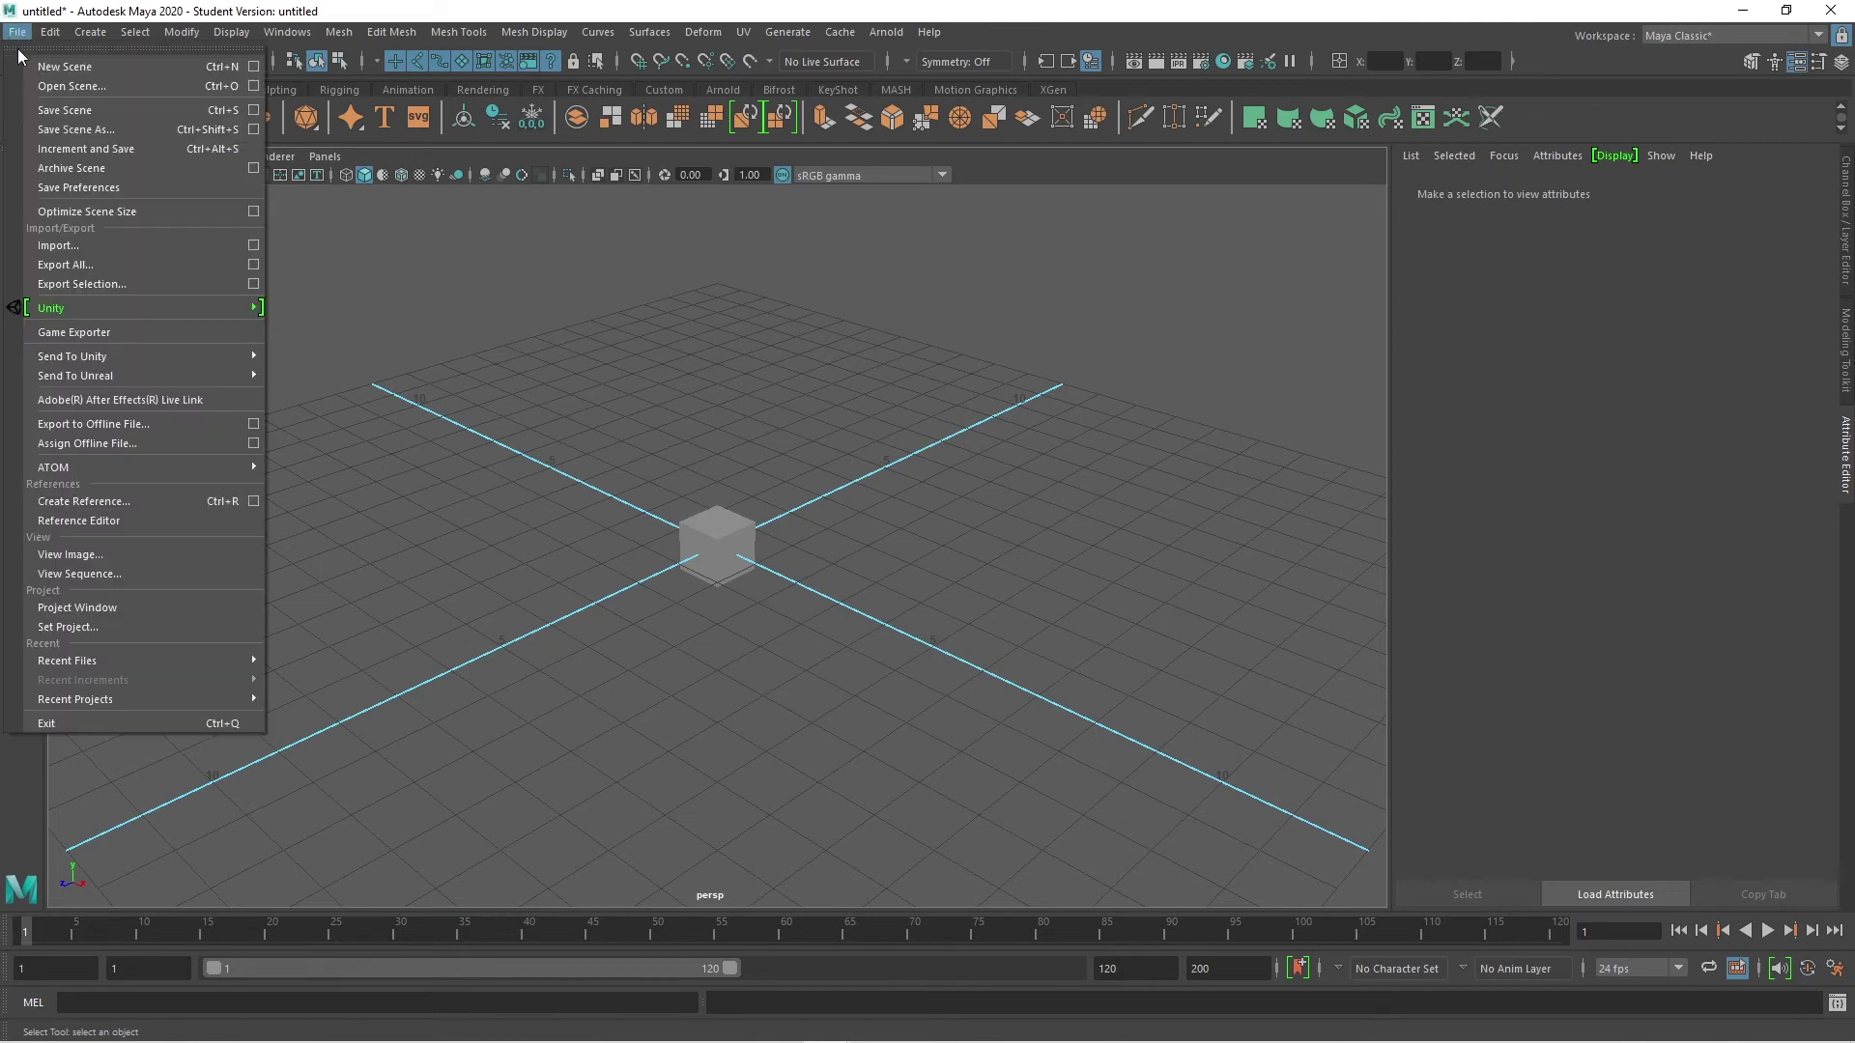
click(89, 628)
click(436, 309)
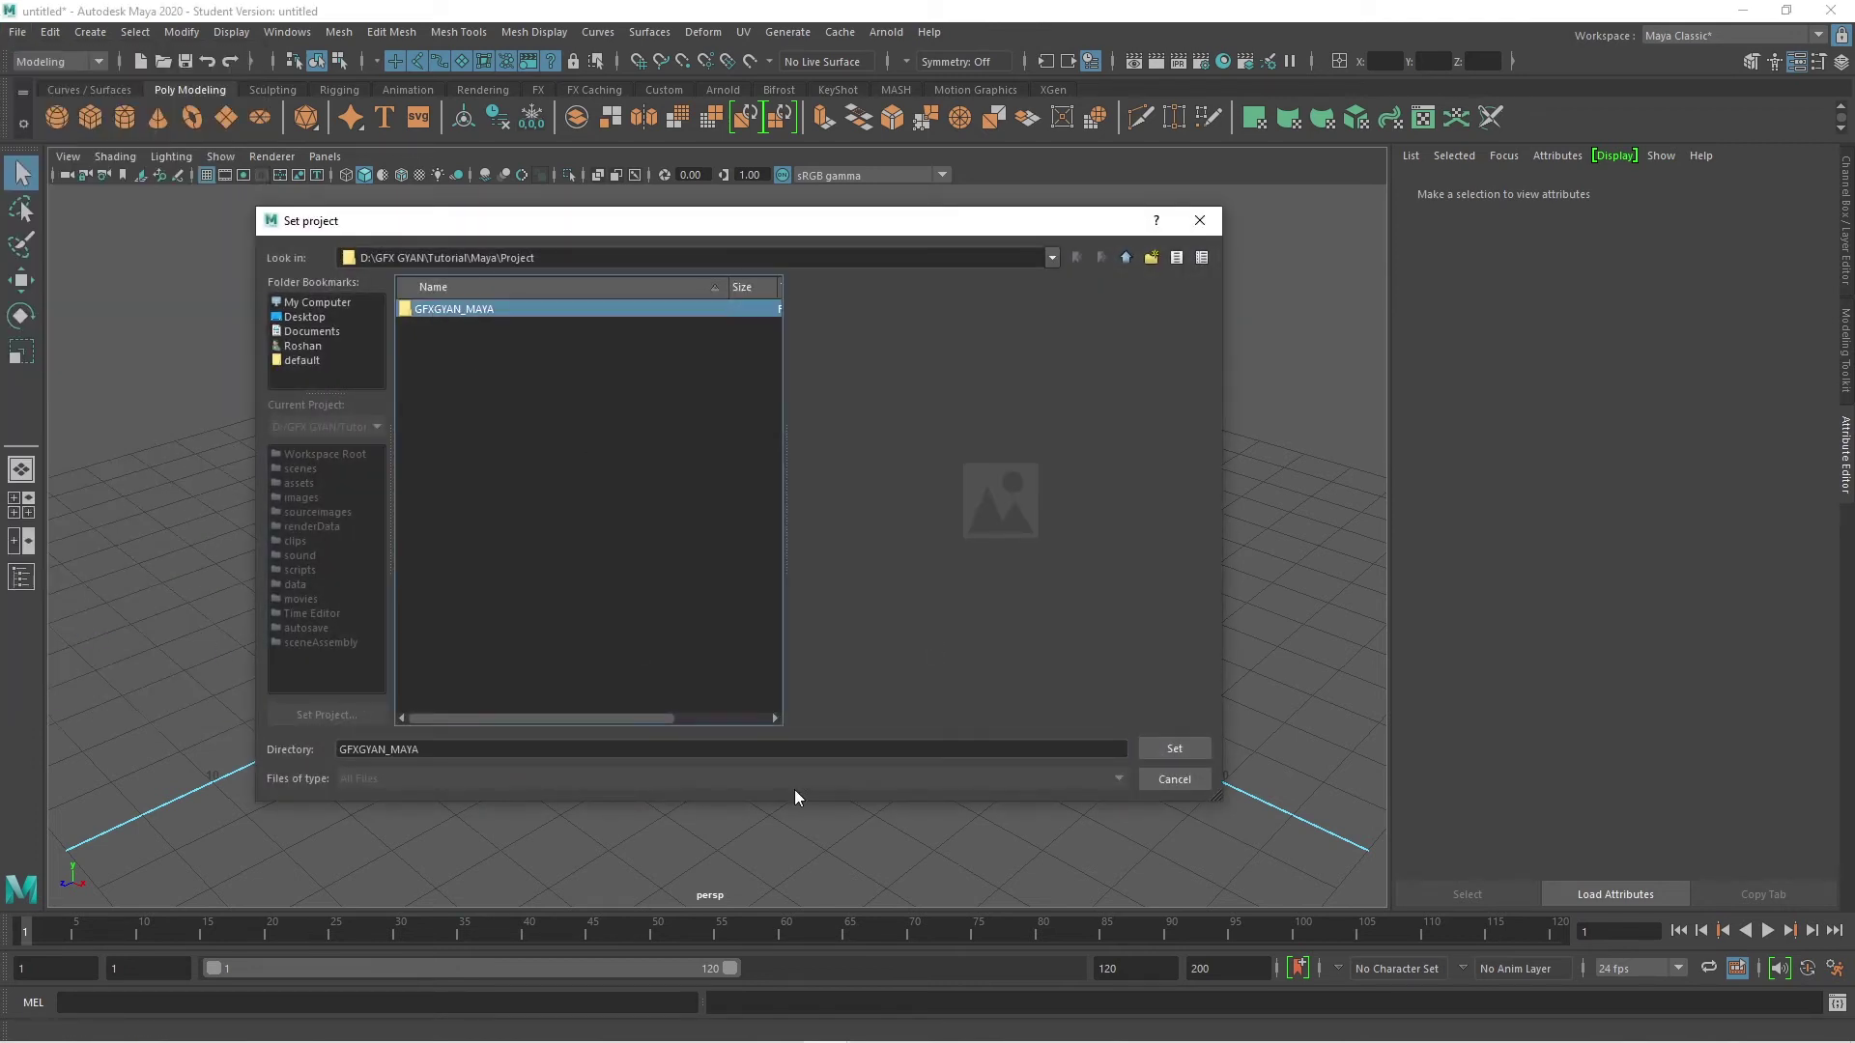
click(1175, 750)
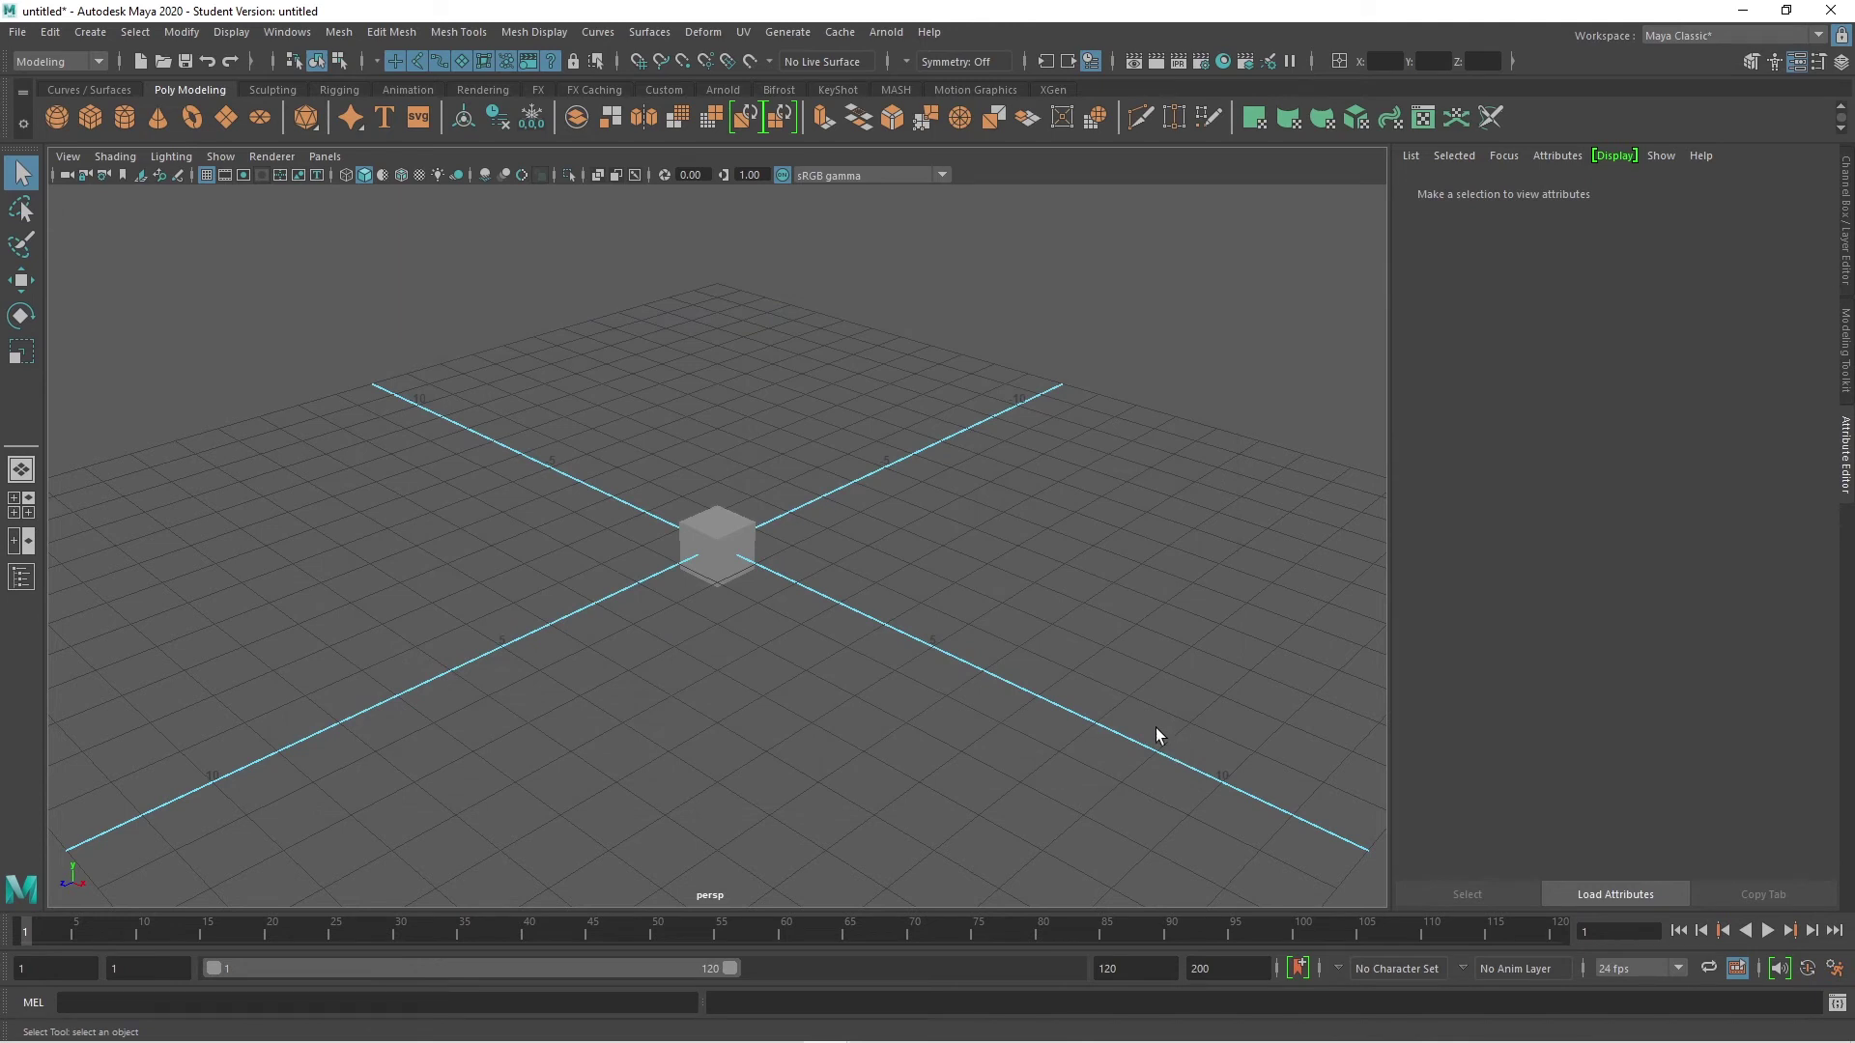
Step: Check the scene's default save folder under the GFXGYAN_MAYA project without saving
click(185, 61)
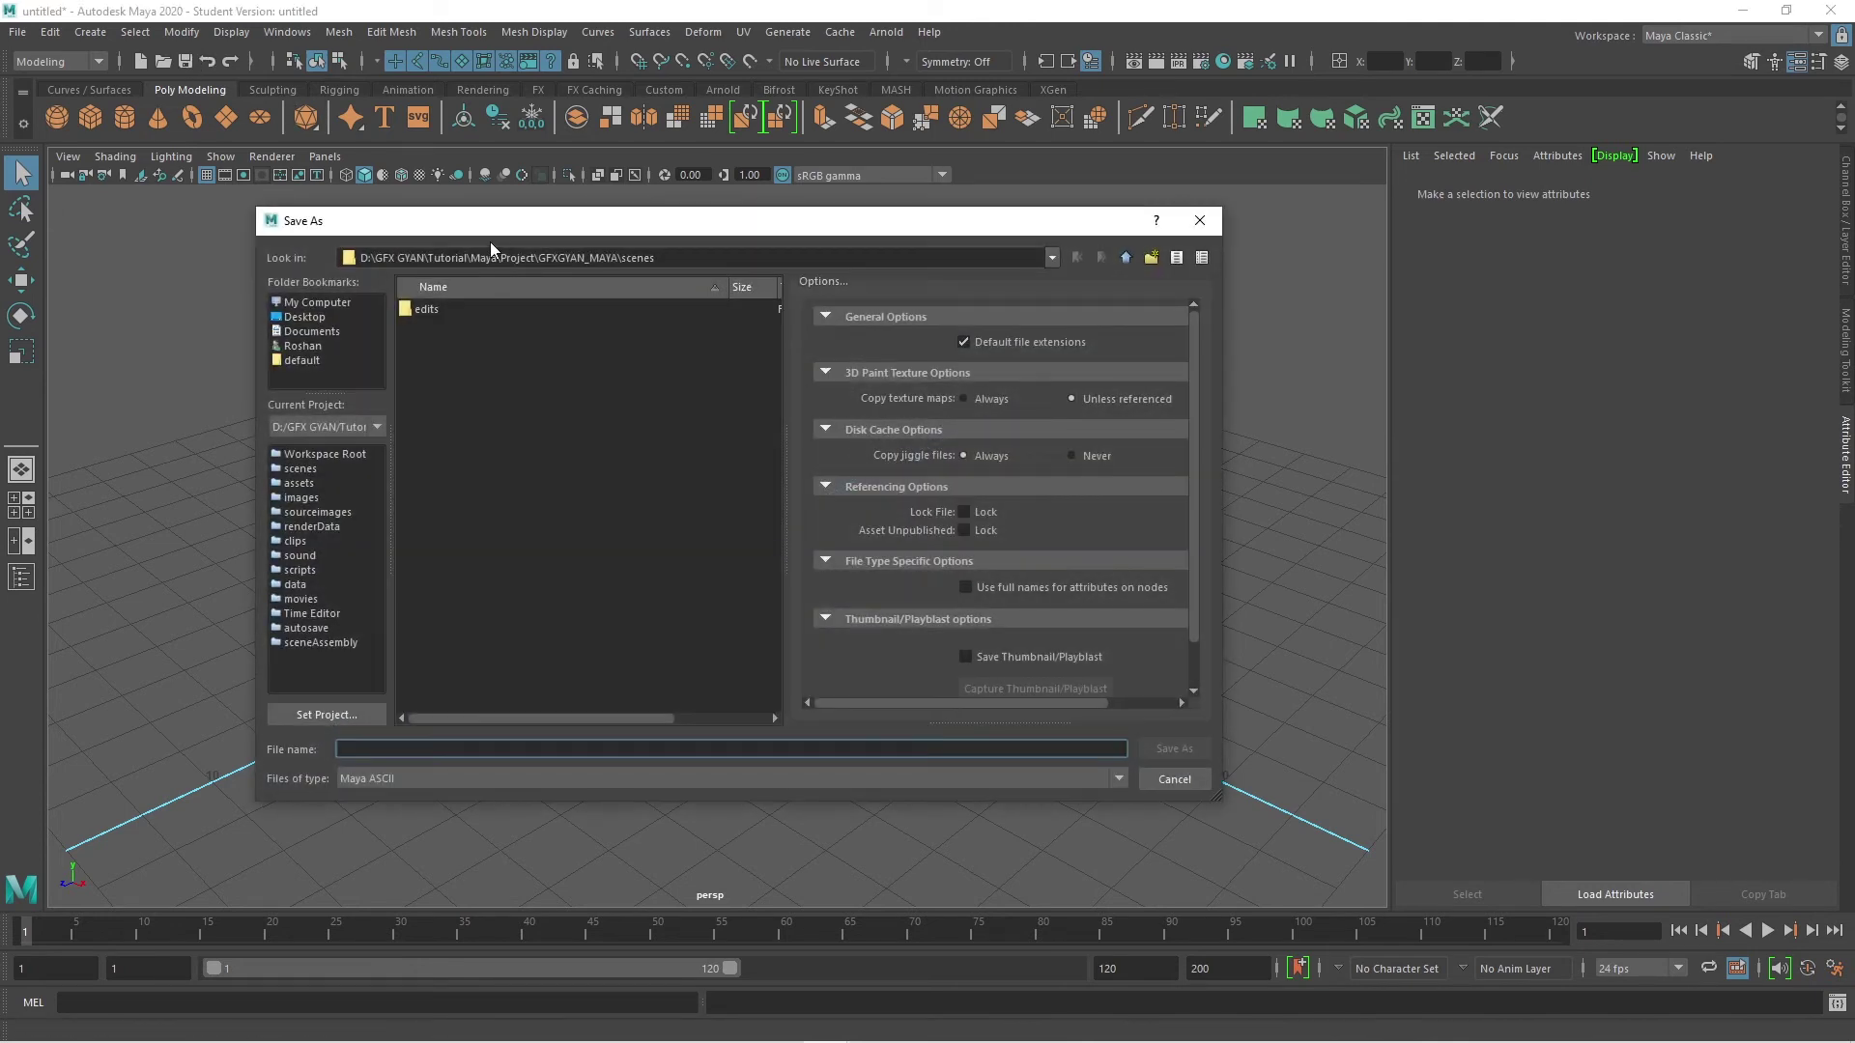
drag(498, 258, 718, 263)
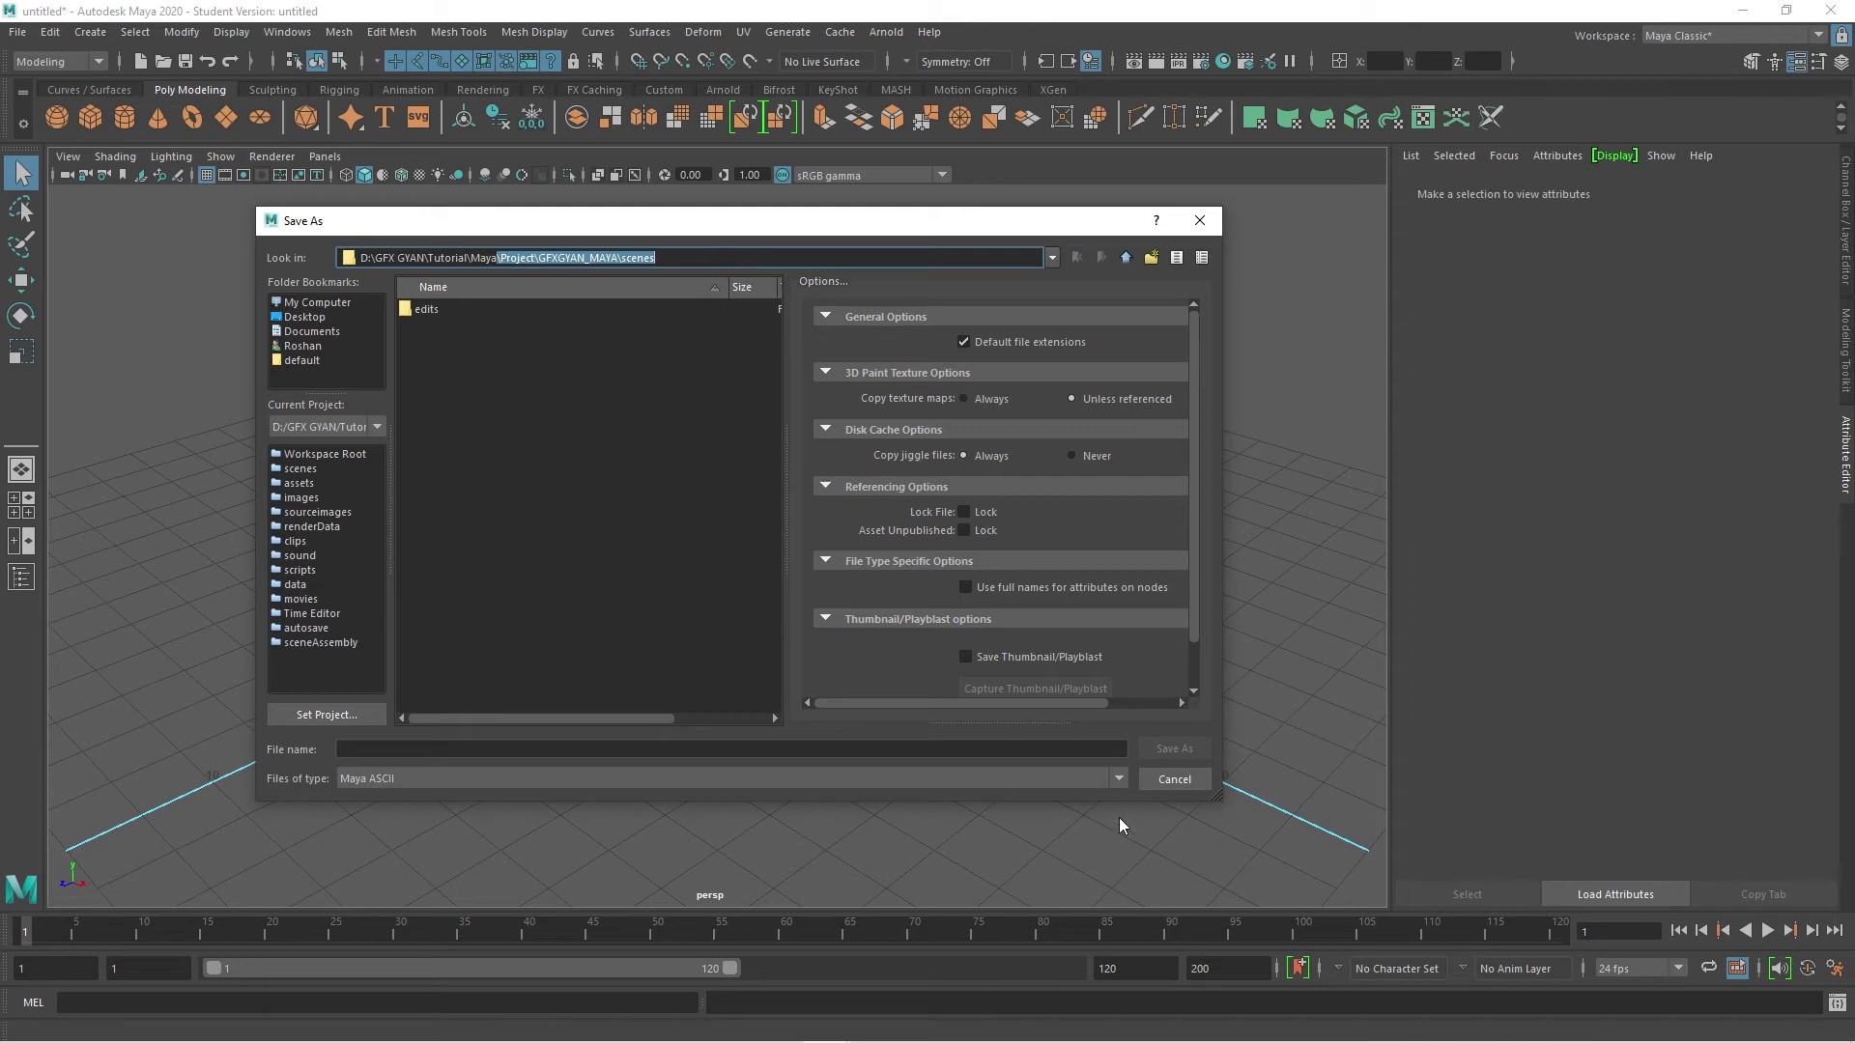
click(1167, 781)
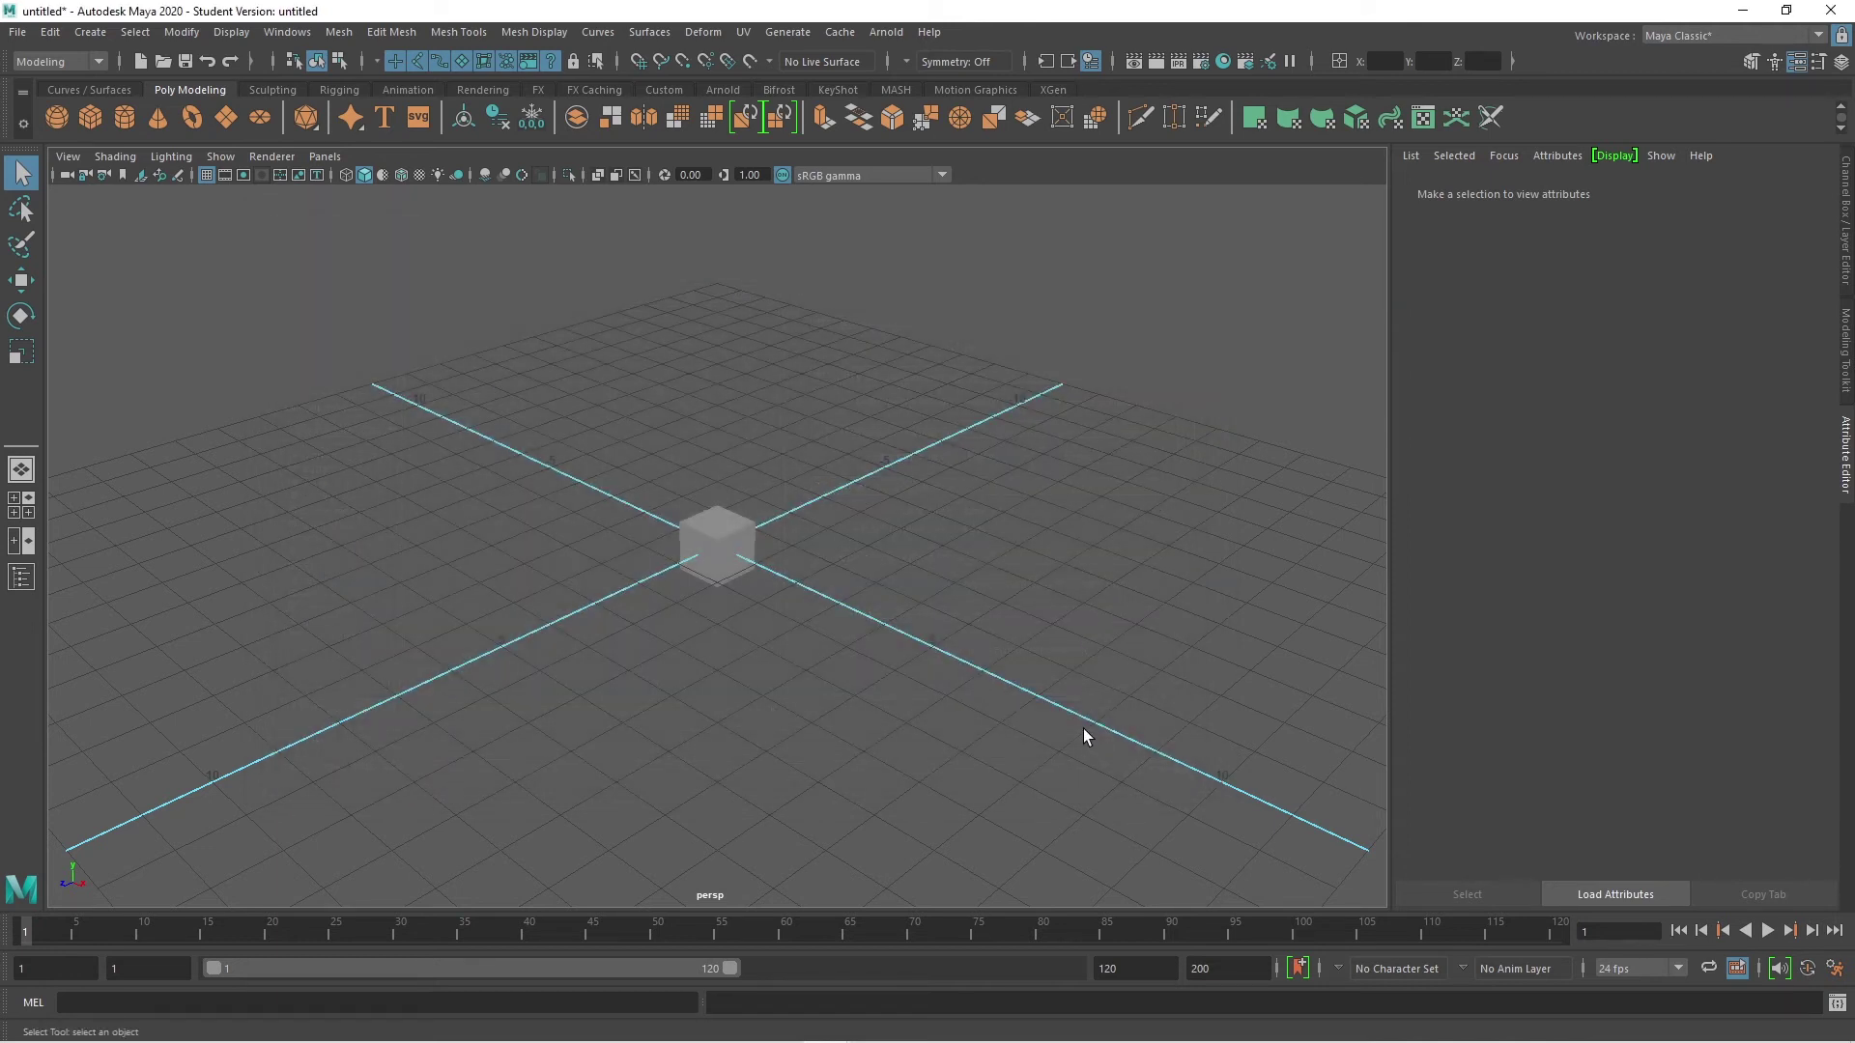
drag(493, 447, 934, 699)
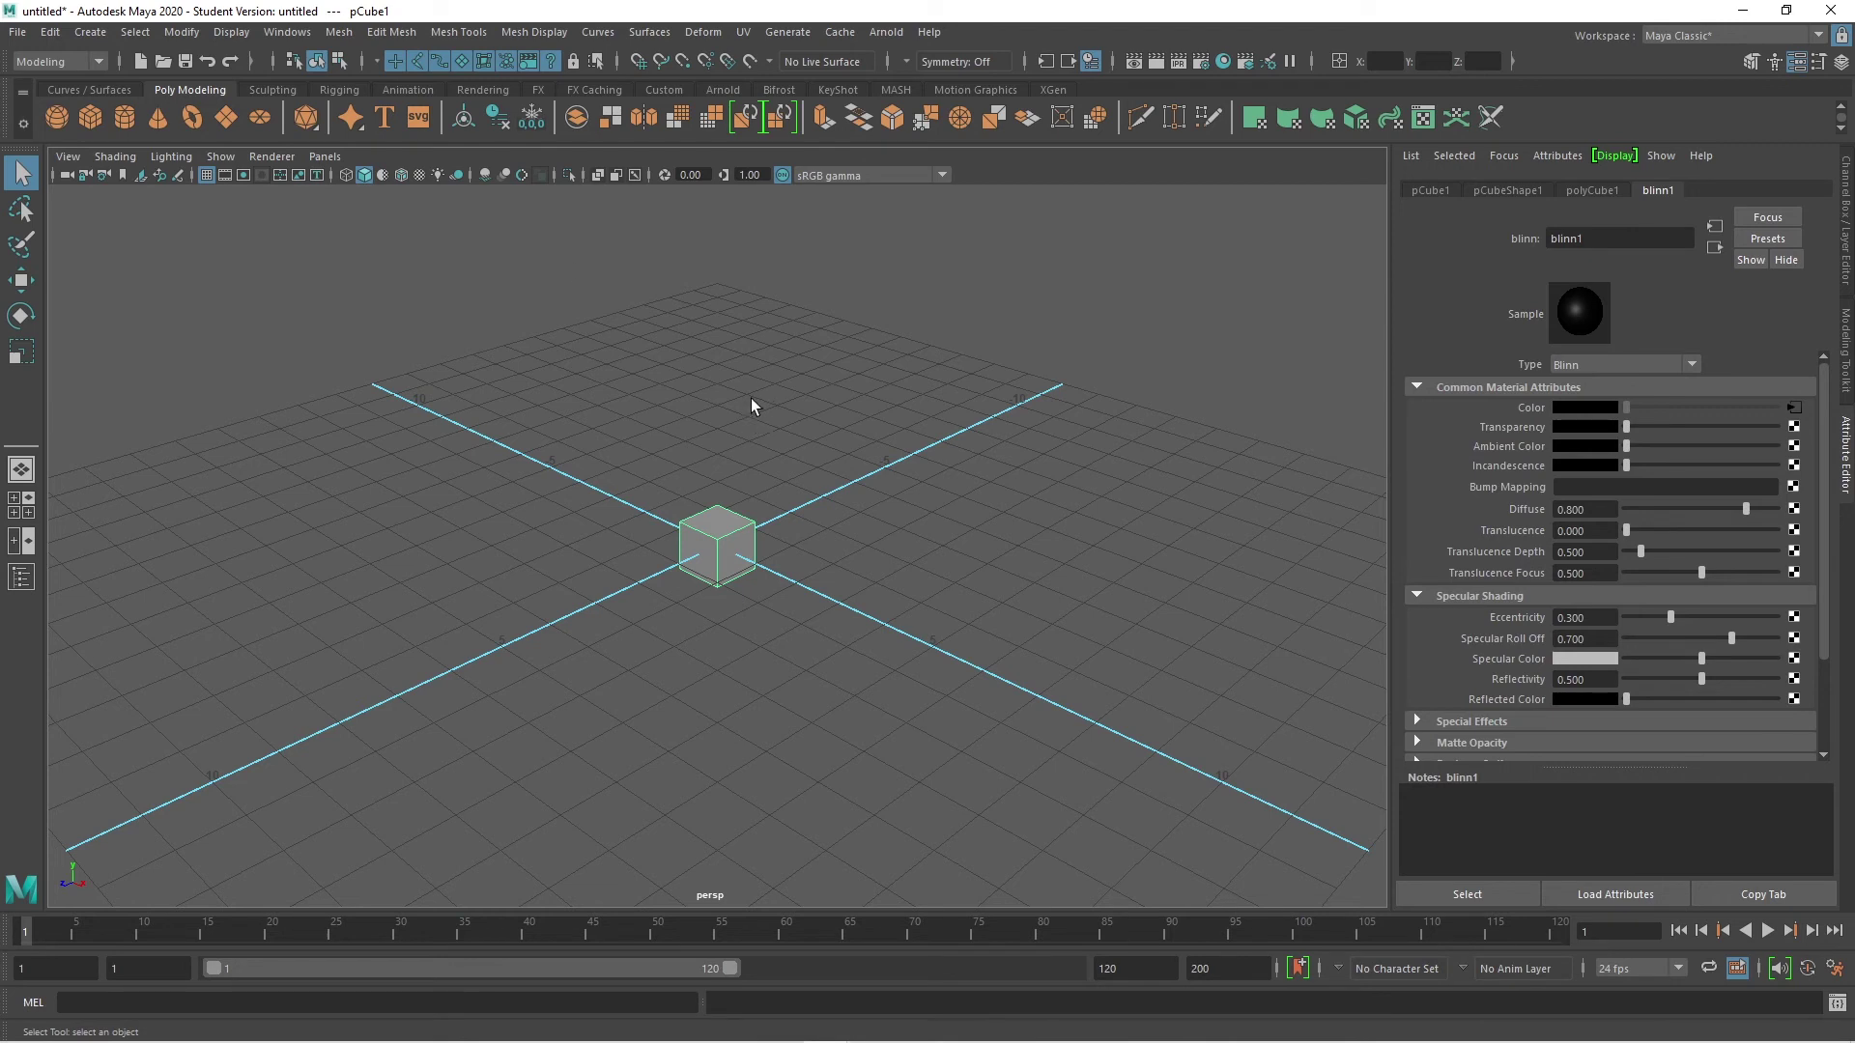
click(586, 662)
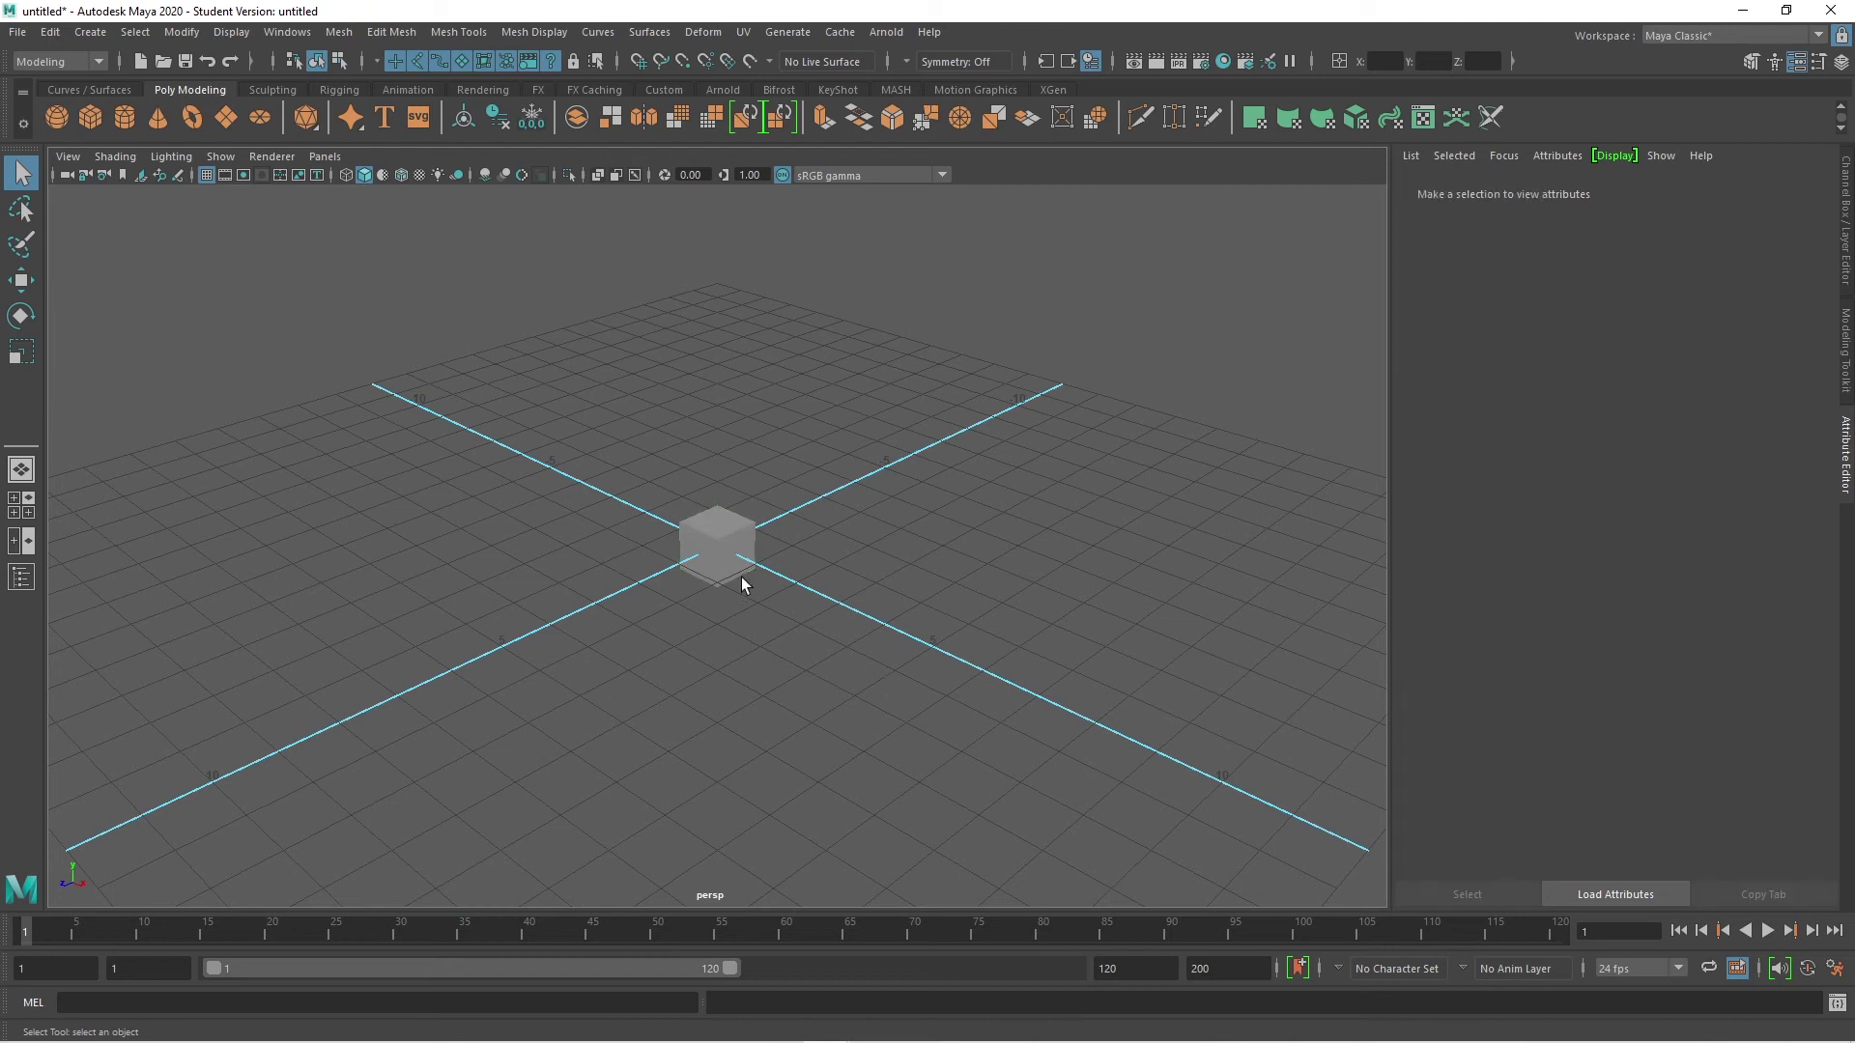
click(676, 544)
Step: In the Project Window, set GFXGYAN_MAYA's Source Images location to the default project's sourceimages folder and accept the change
click(17, 32)
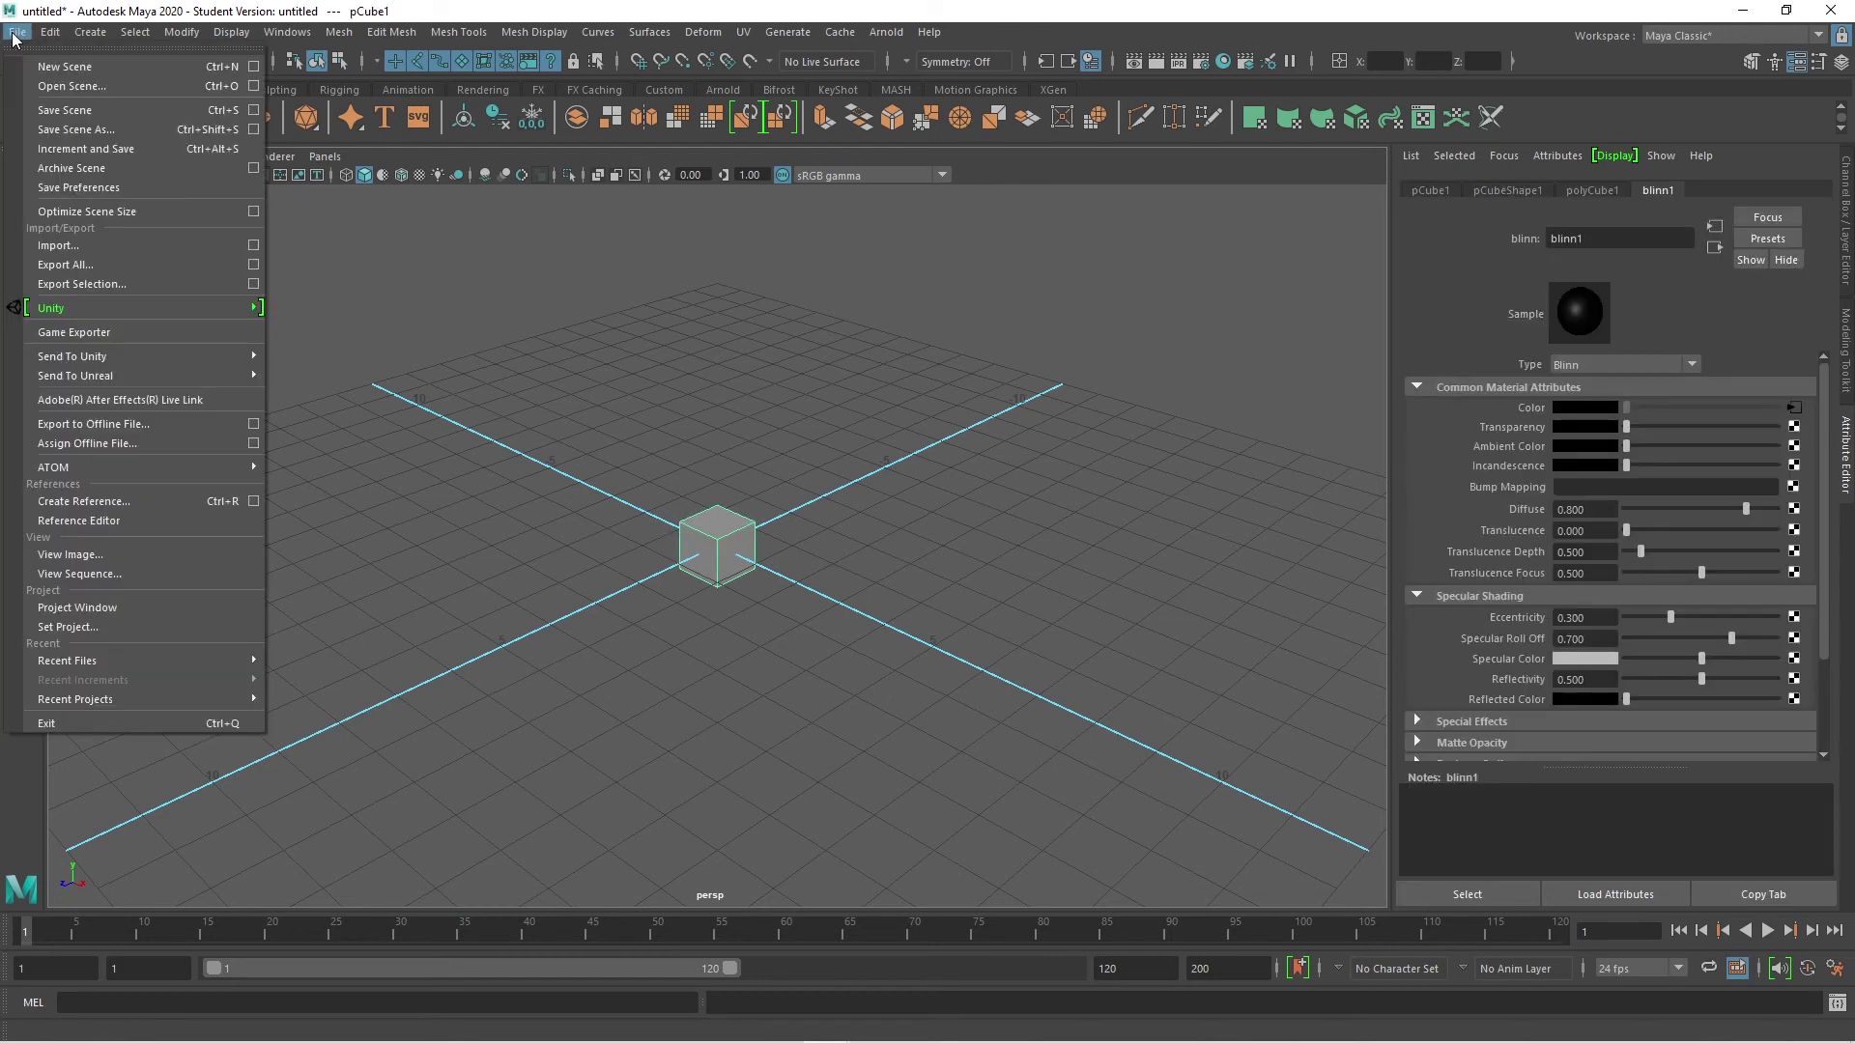
click(94, 609)
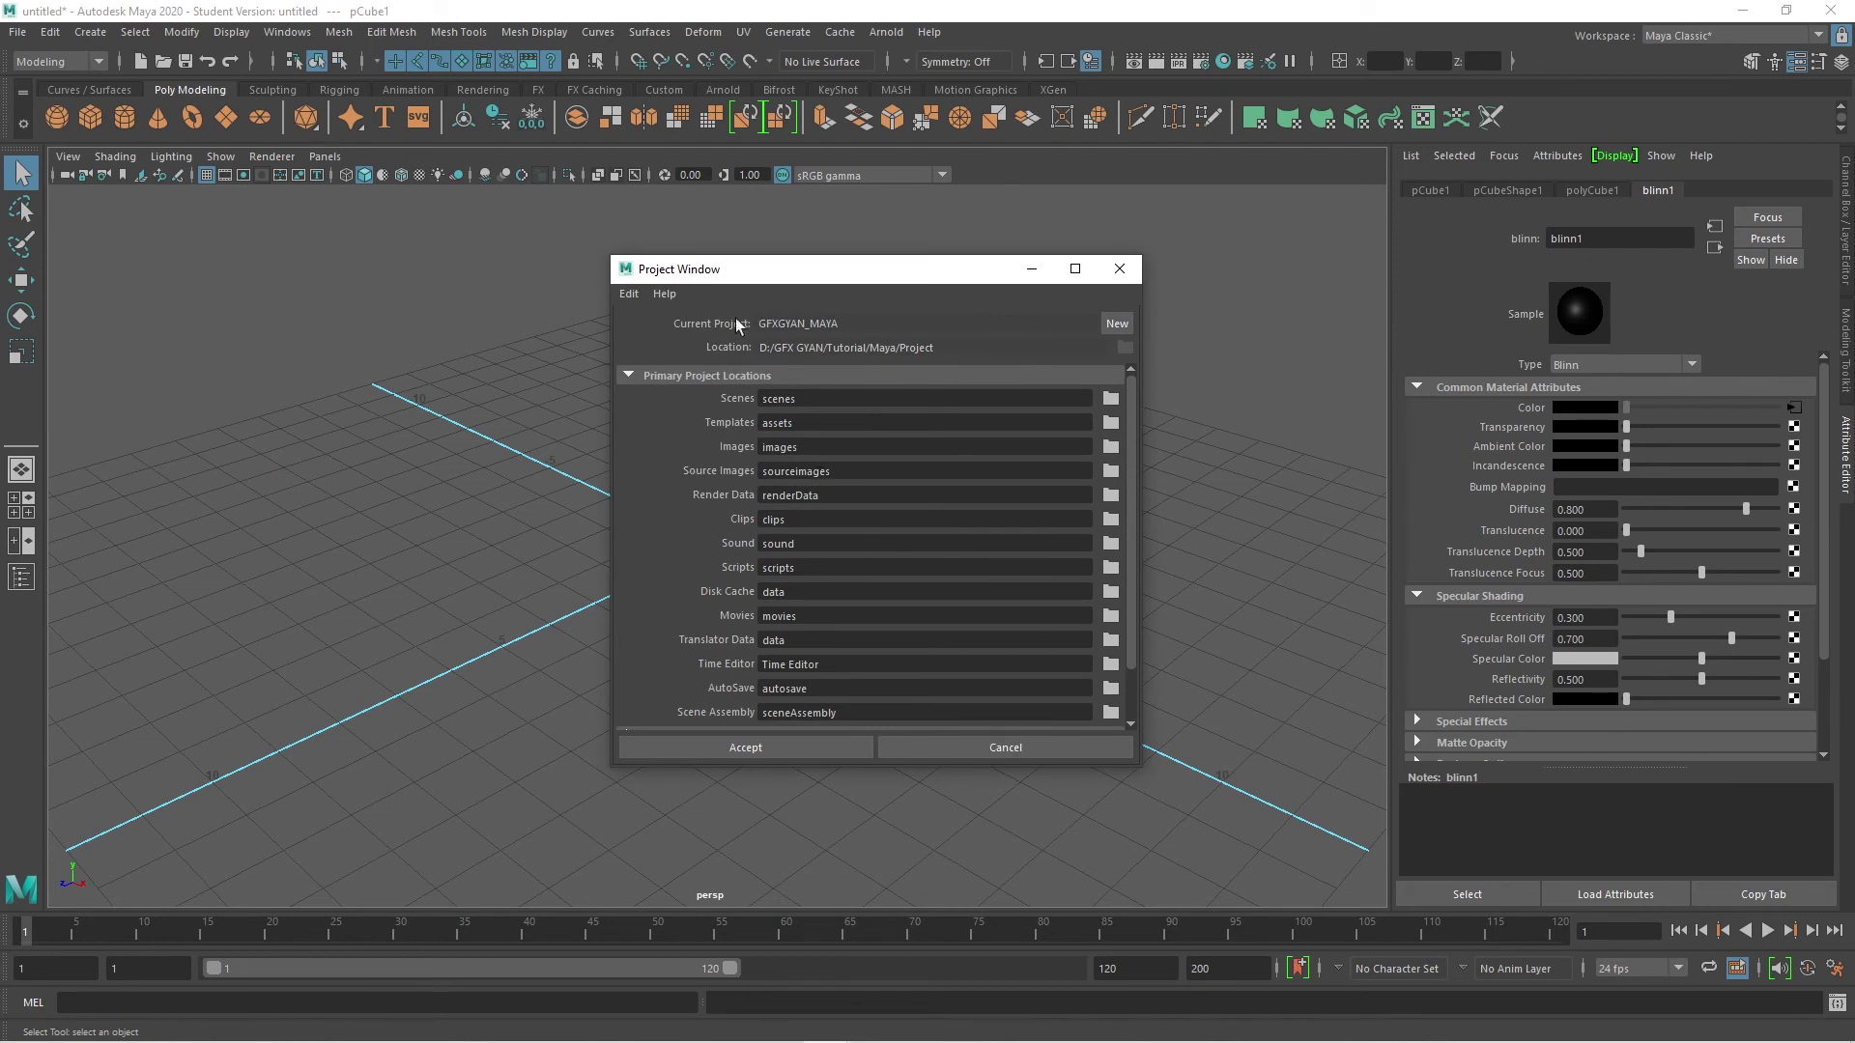
click(1104, 470)
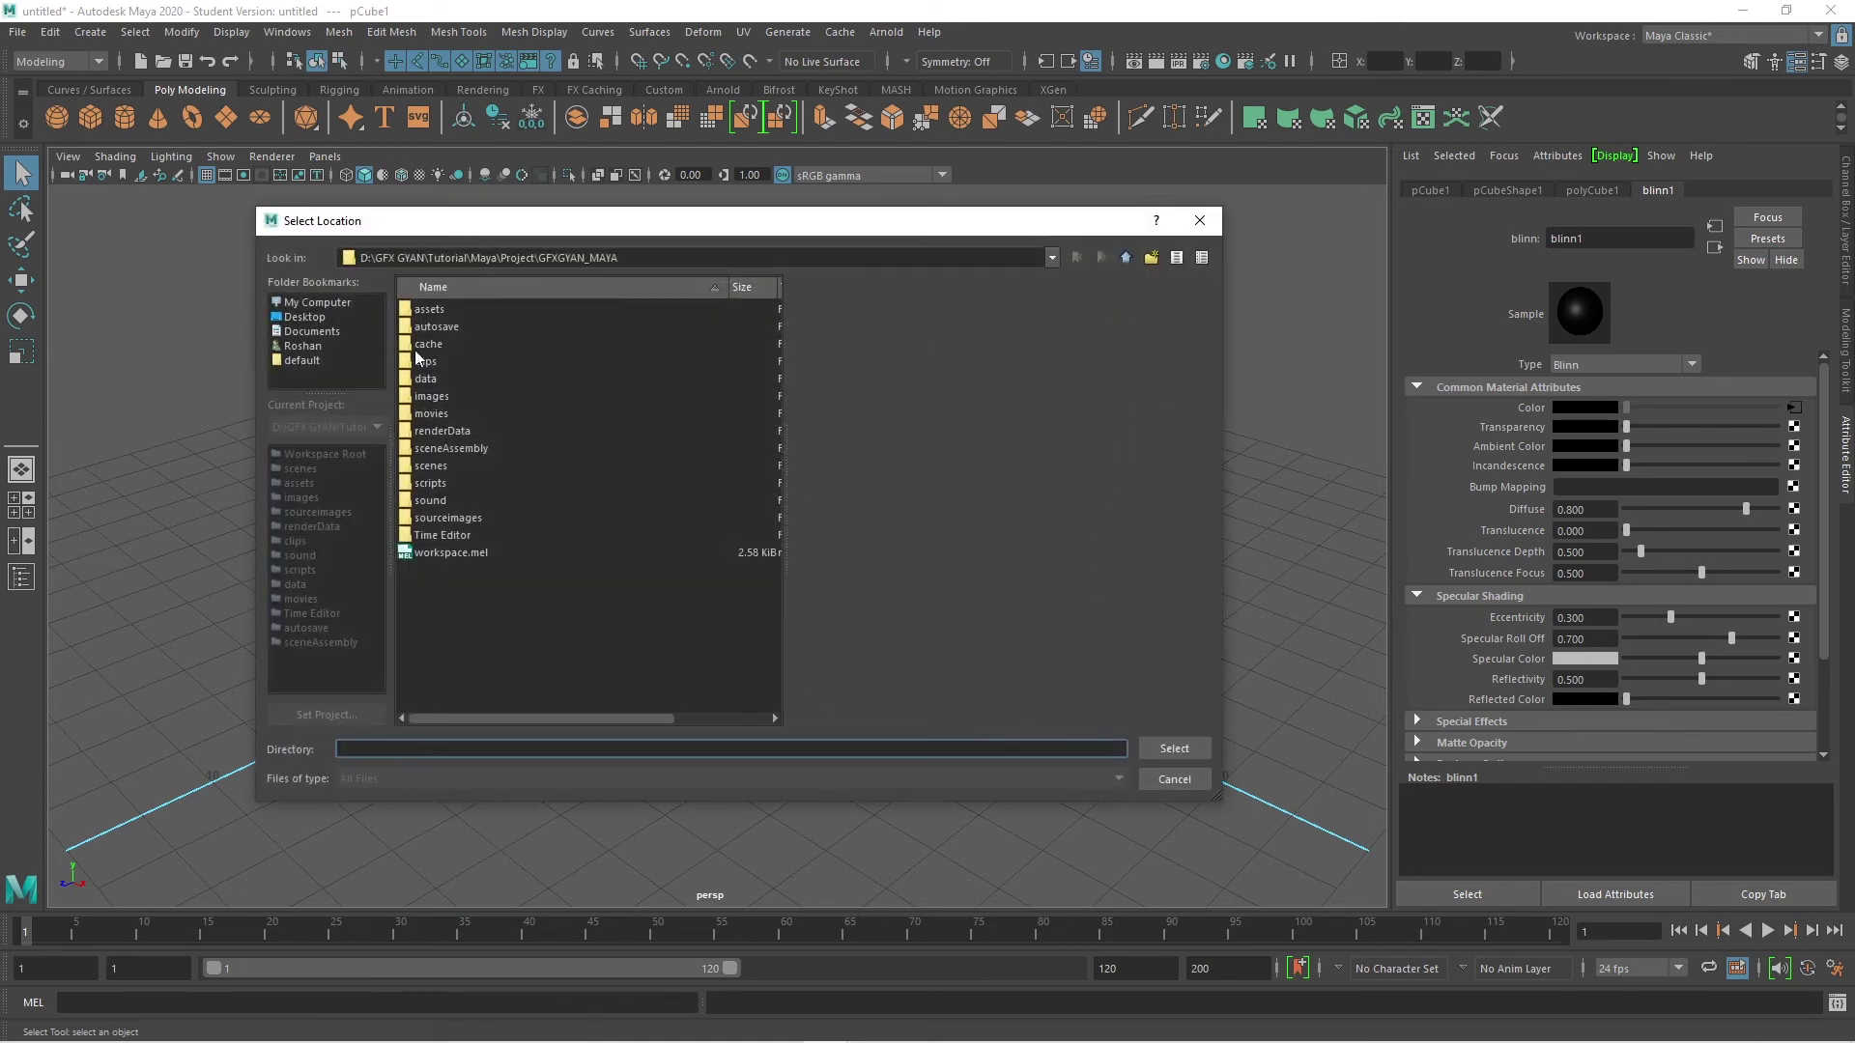
click(305, 362)
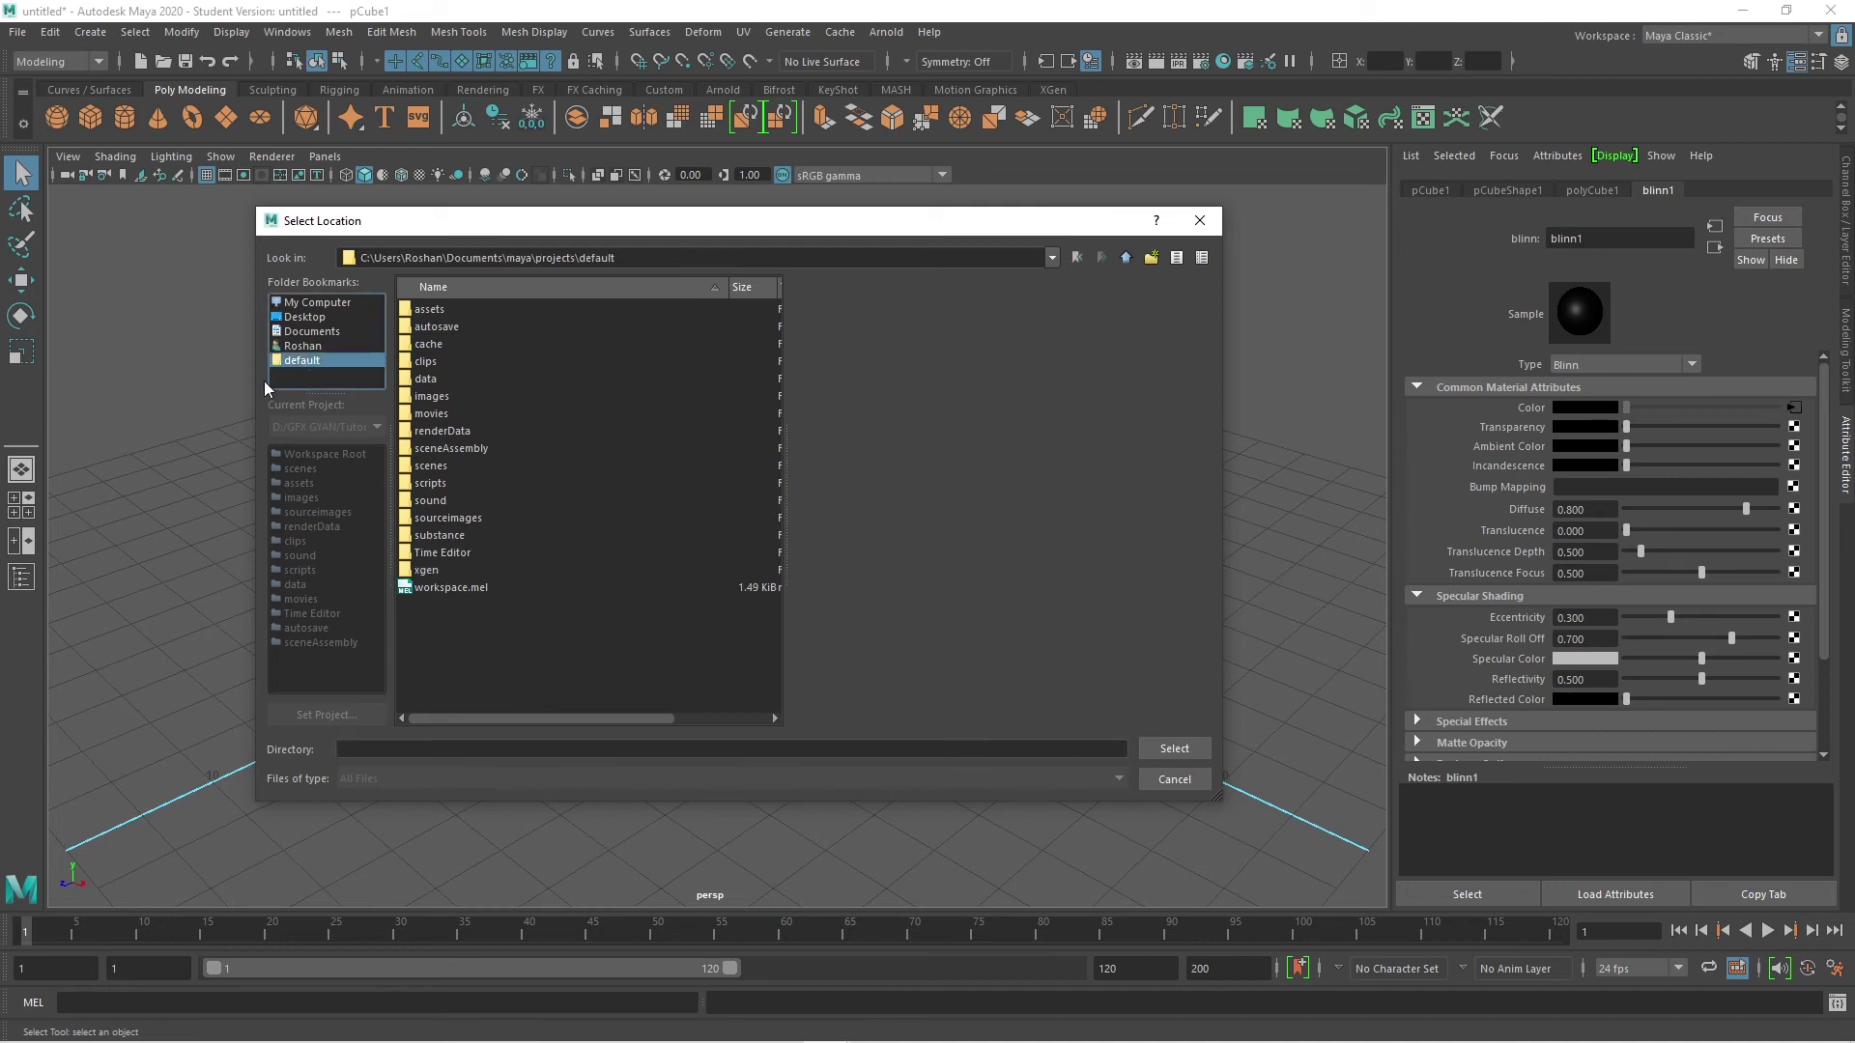
click(450, 519)
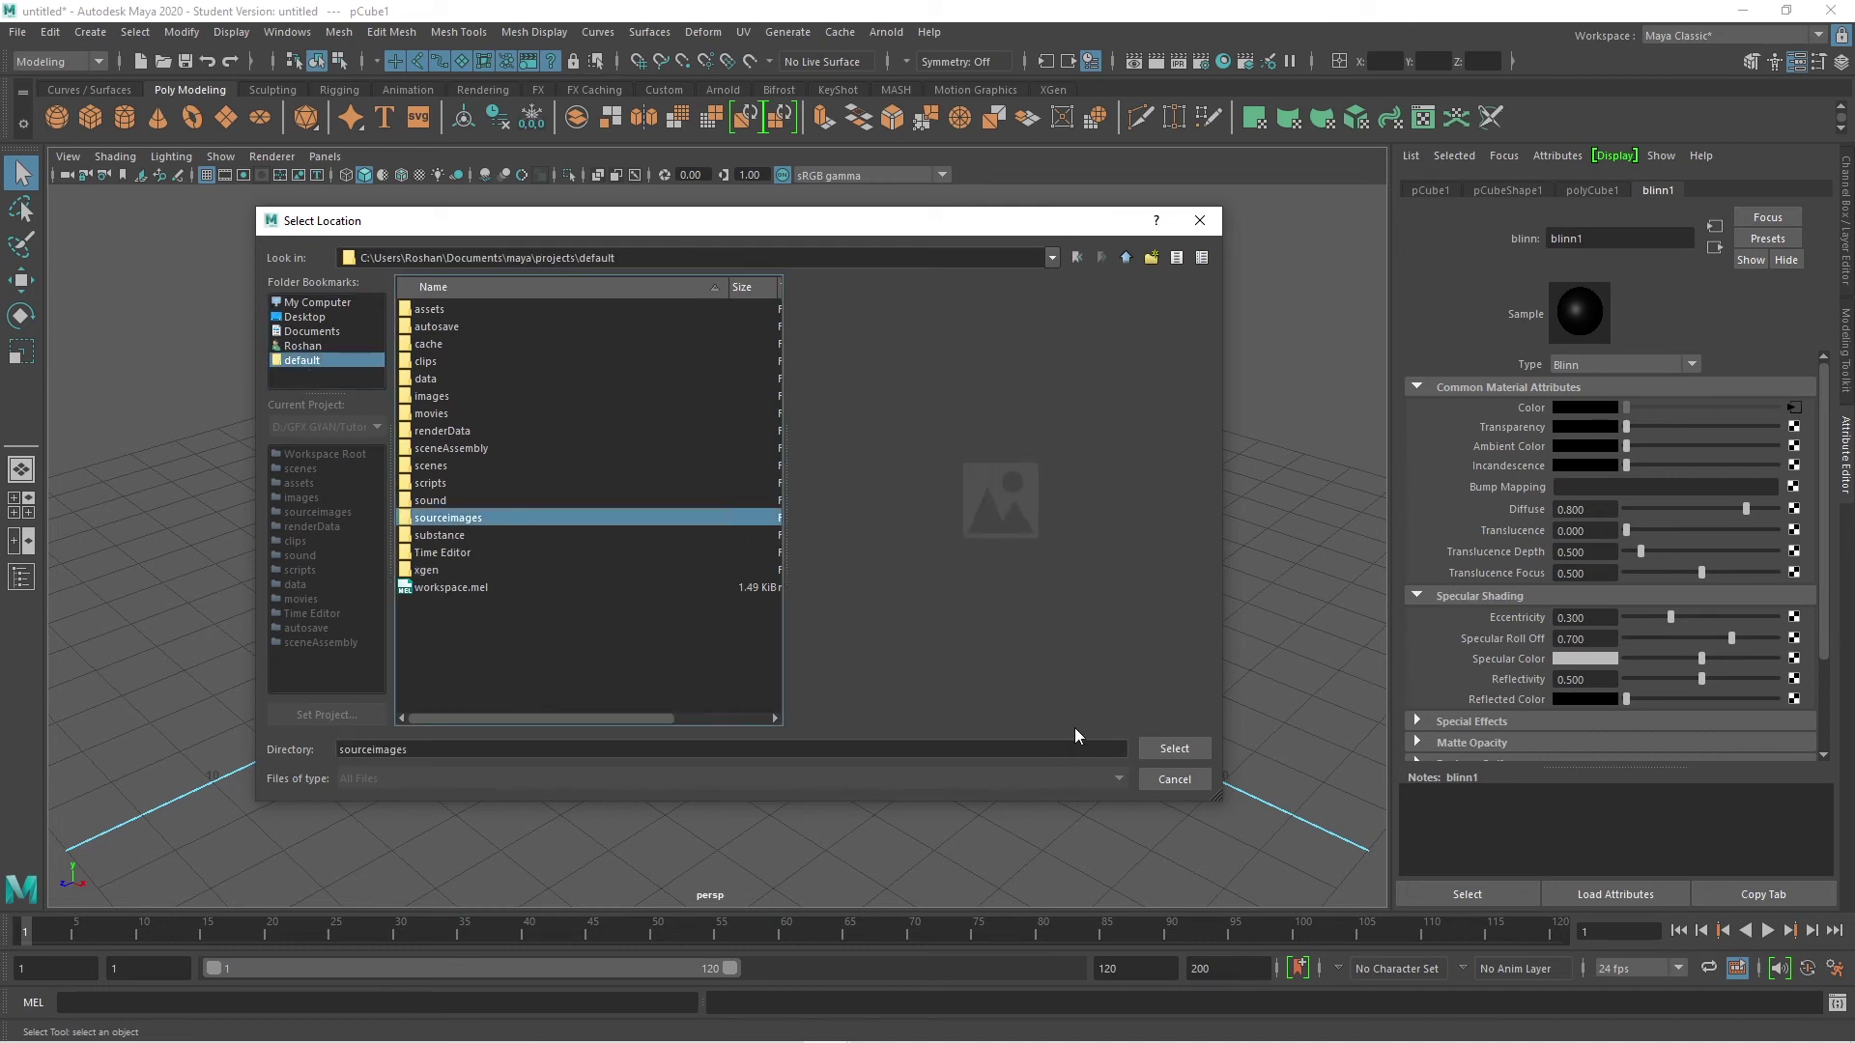
click(1175, 751)
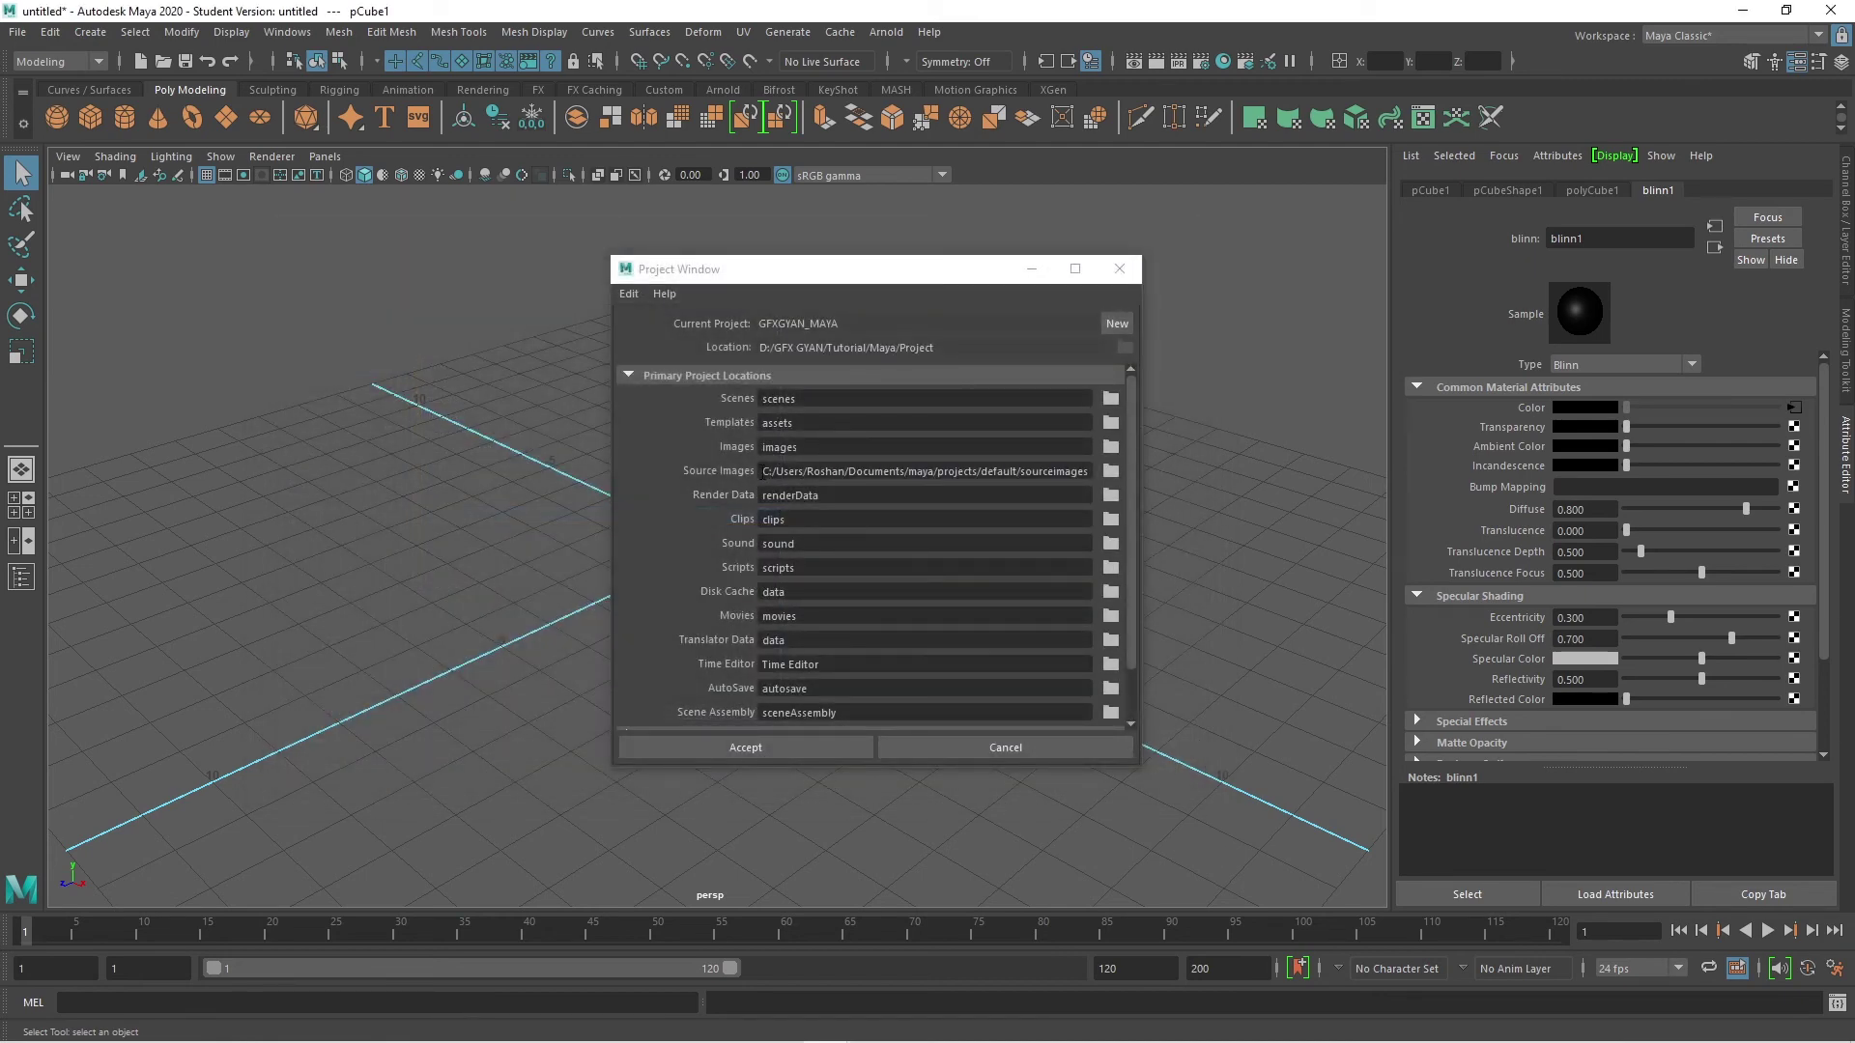
click(763, 747)
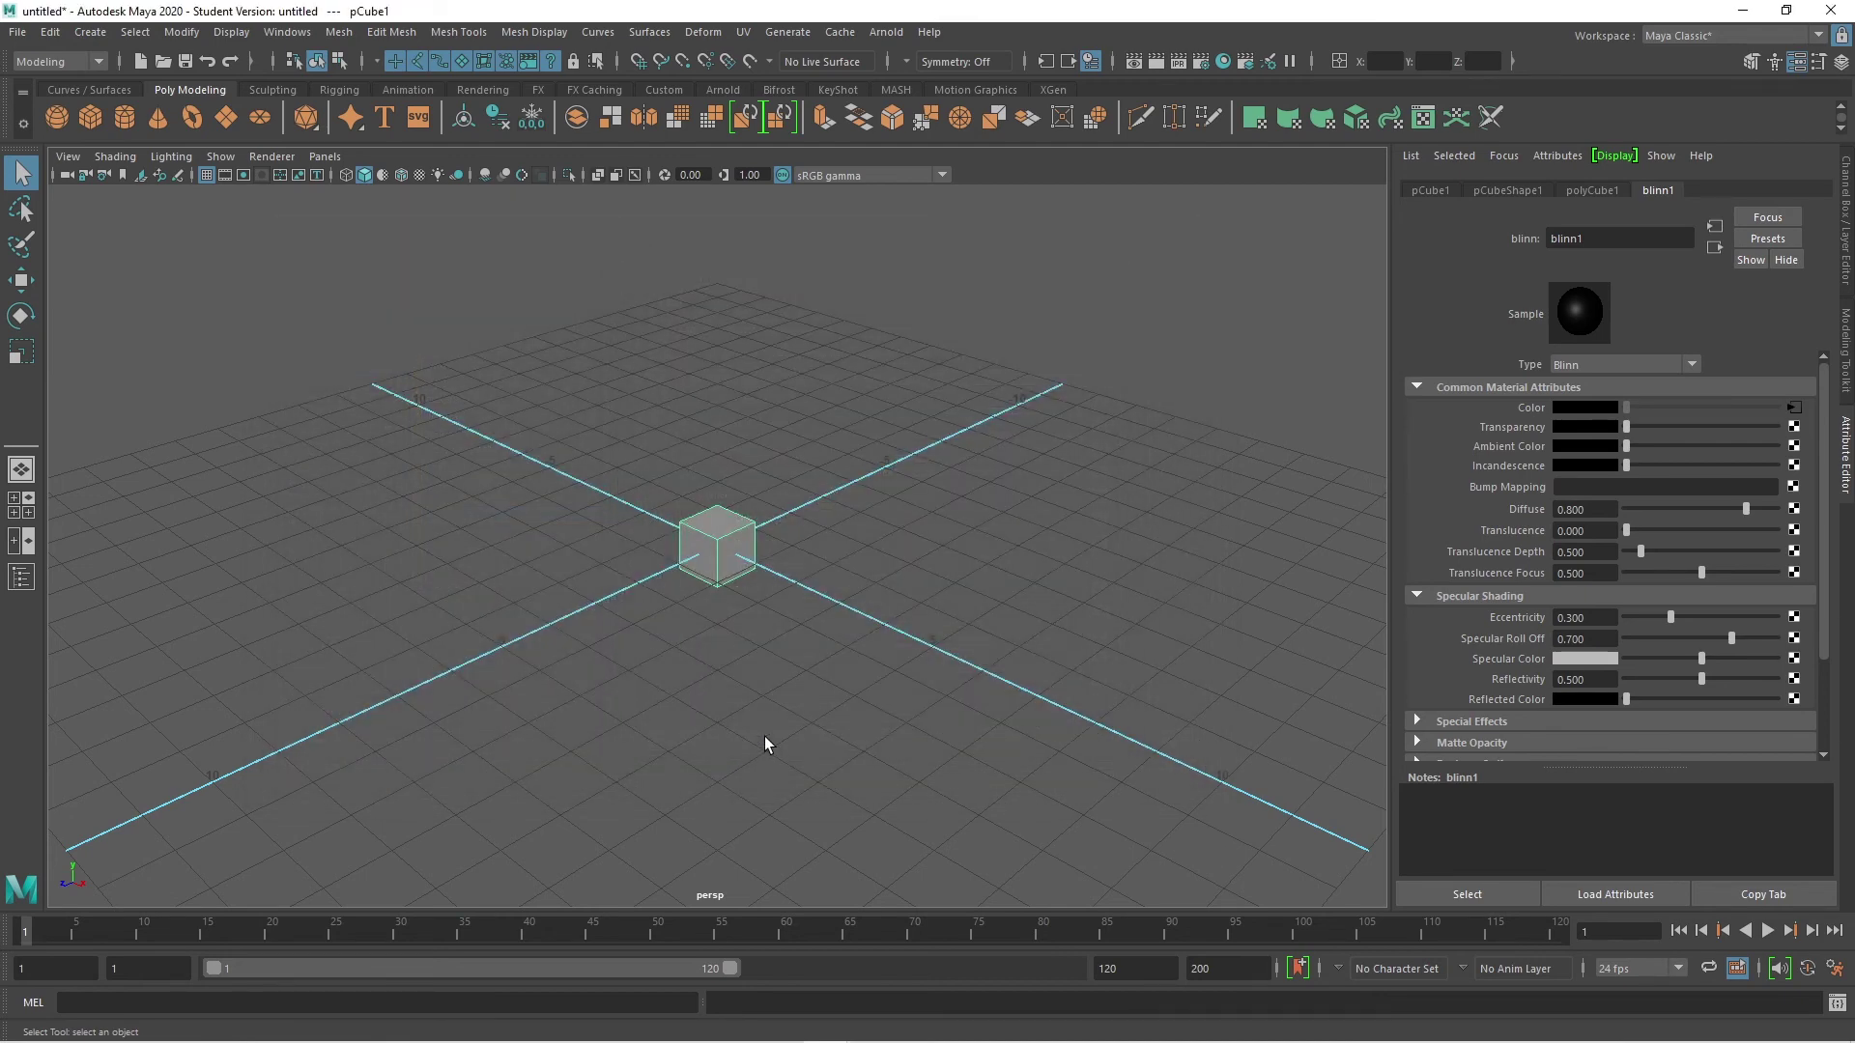
Step: Check the scene's default save folder again after the Source Images change, without saving
click(765, 743)
click(184, 62)
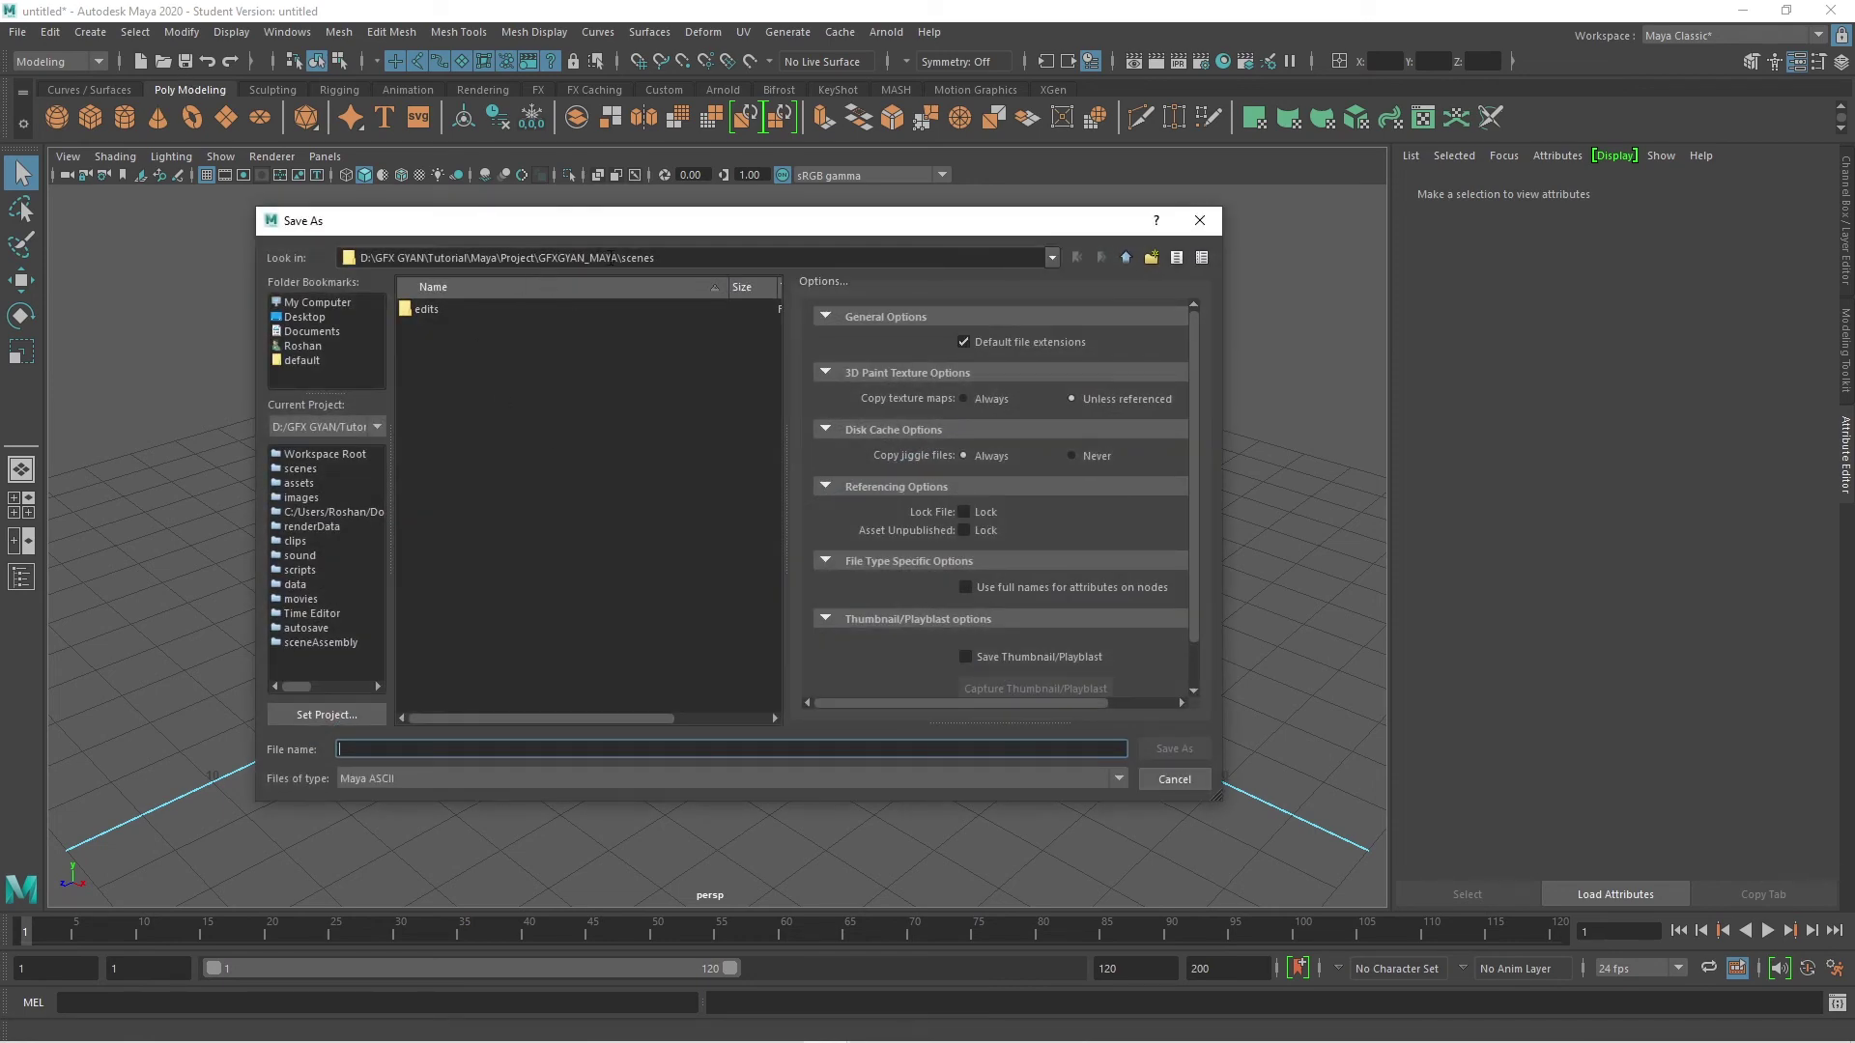
click(1173, 780)
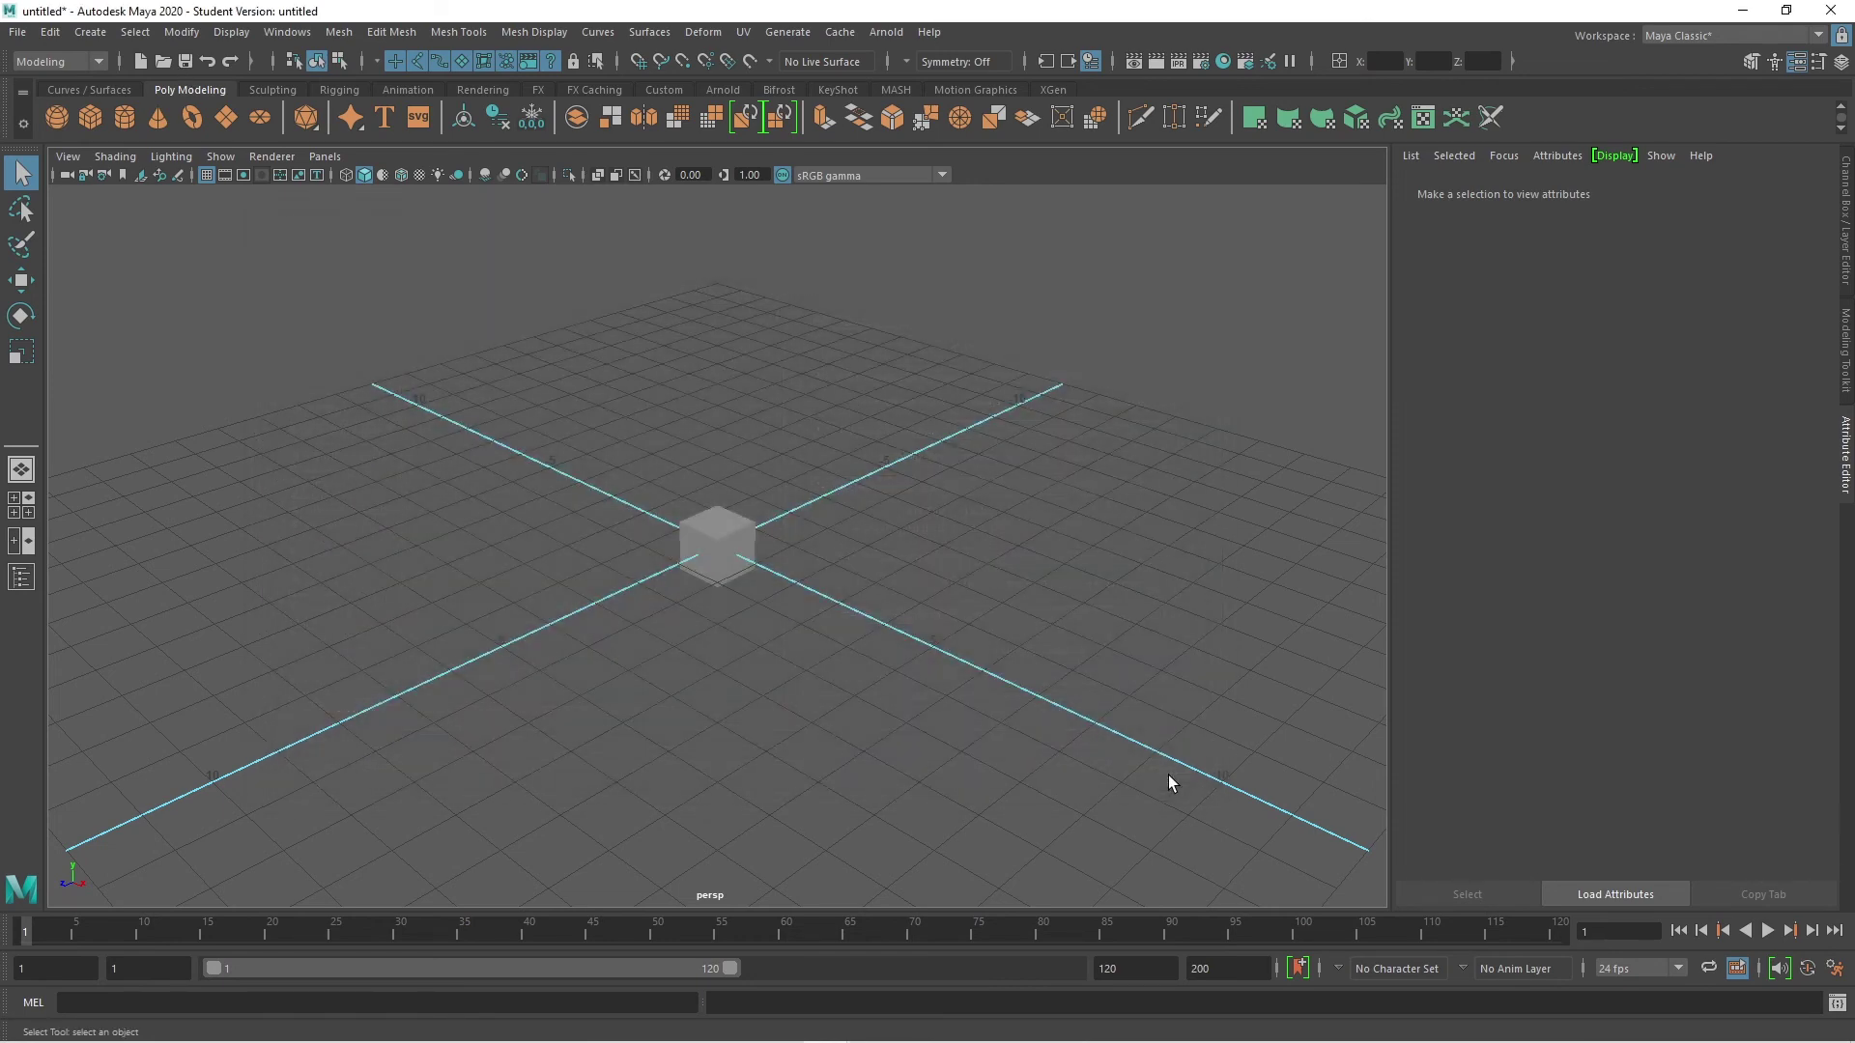
Step: Select the cube and check which folder its color texture's image browser uses with the redirected Source Images location, without loading a file
click(735, 512)
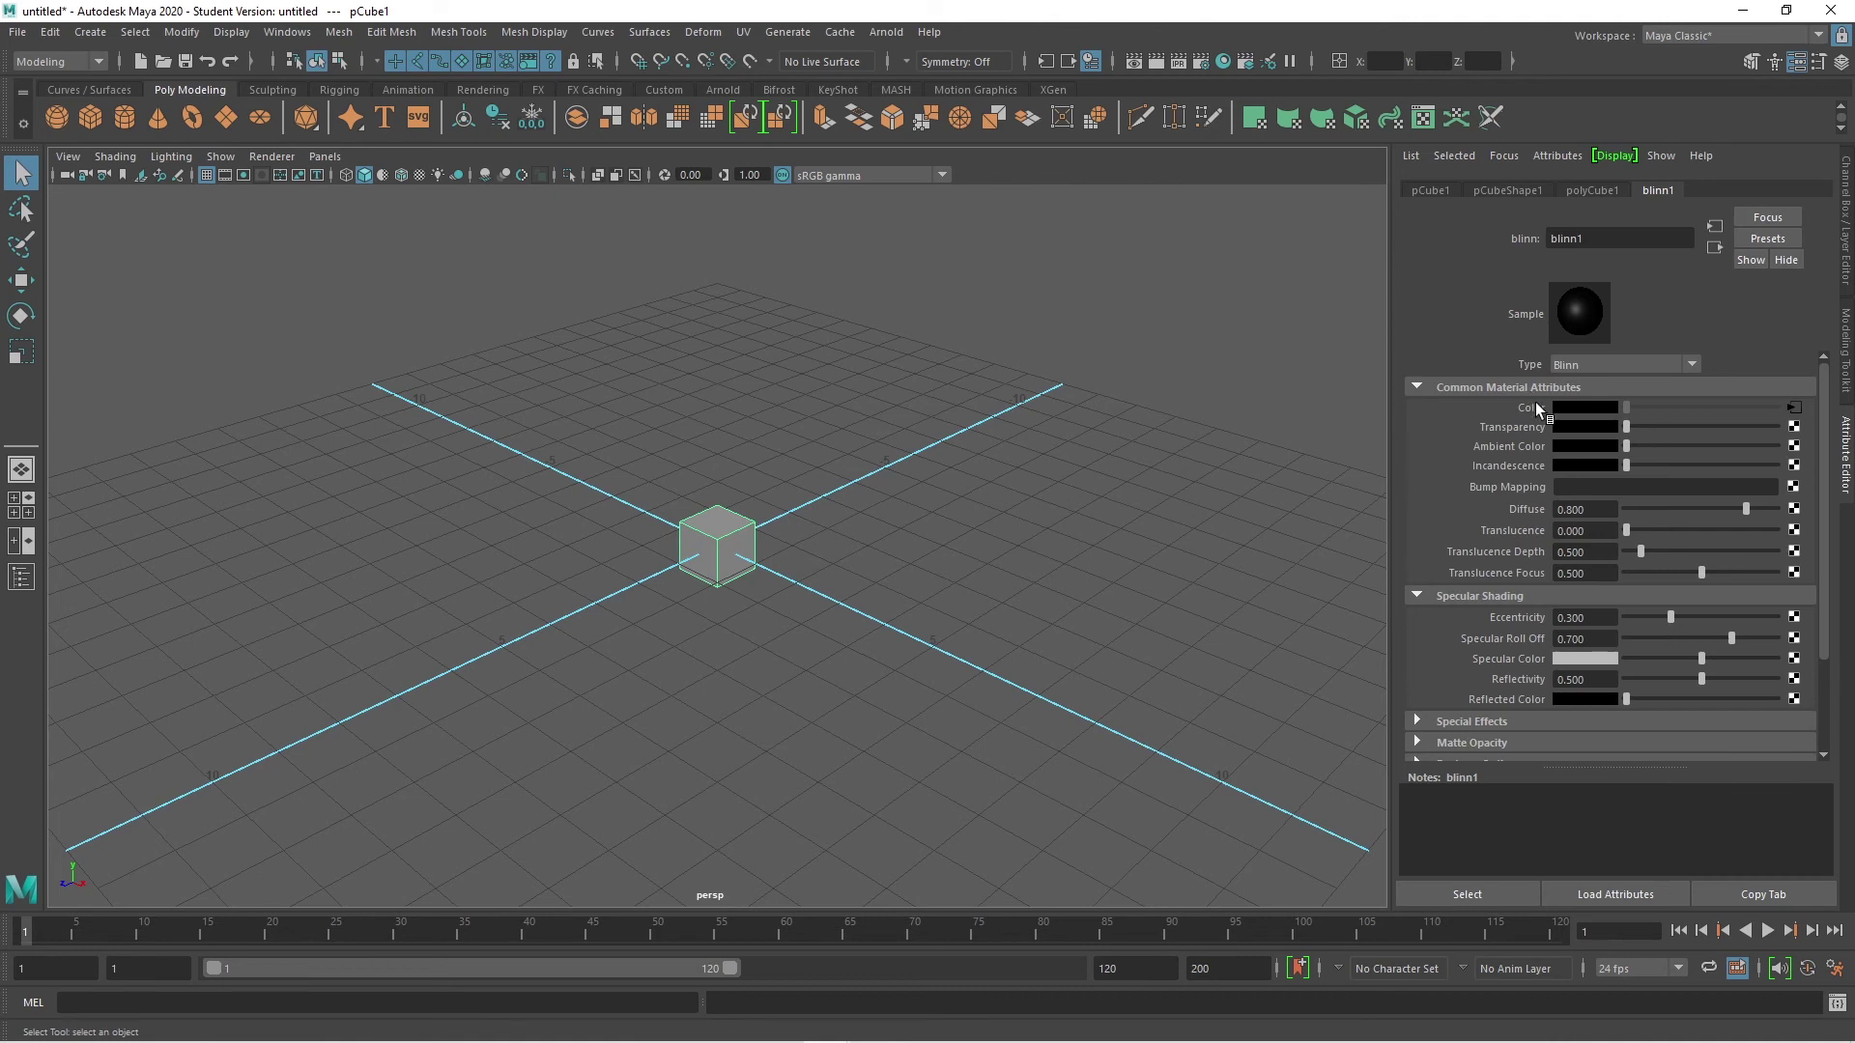
click(1792, 408)
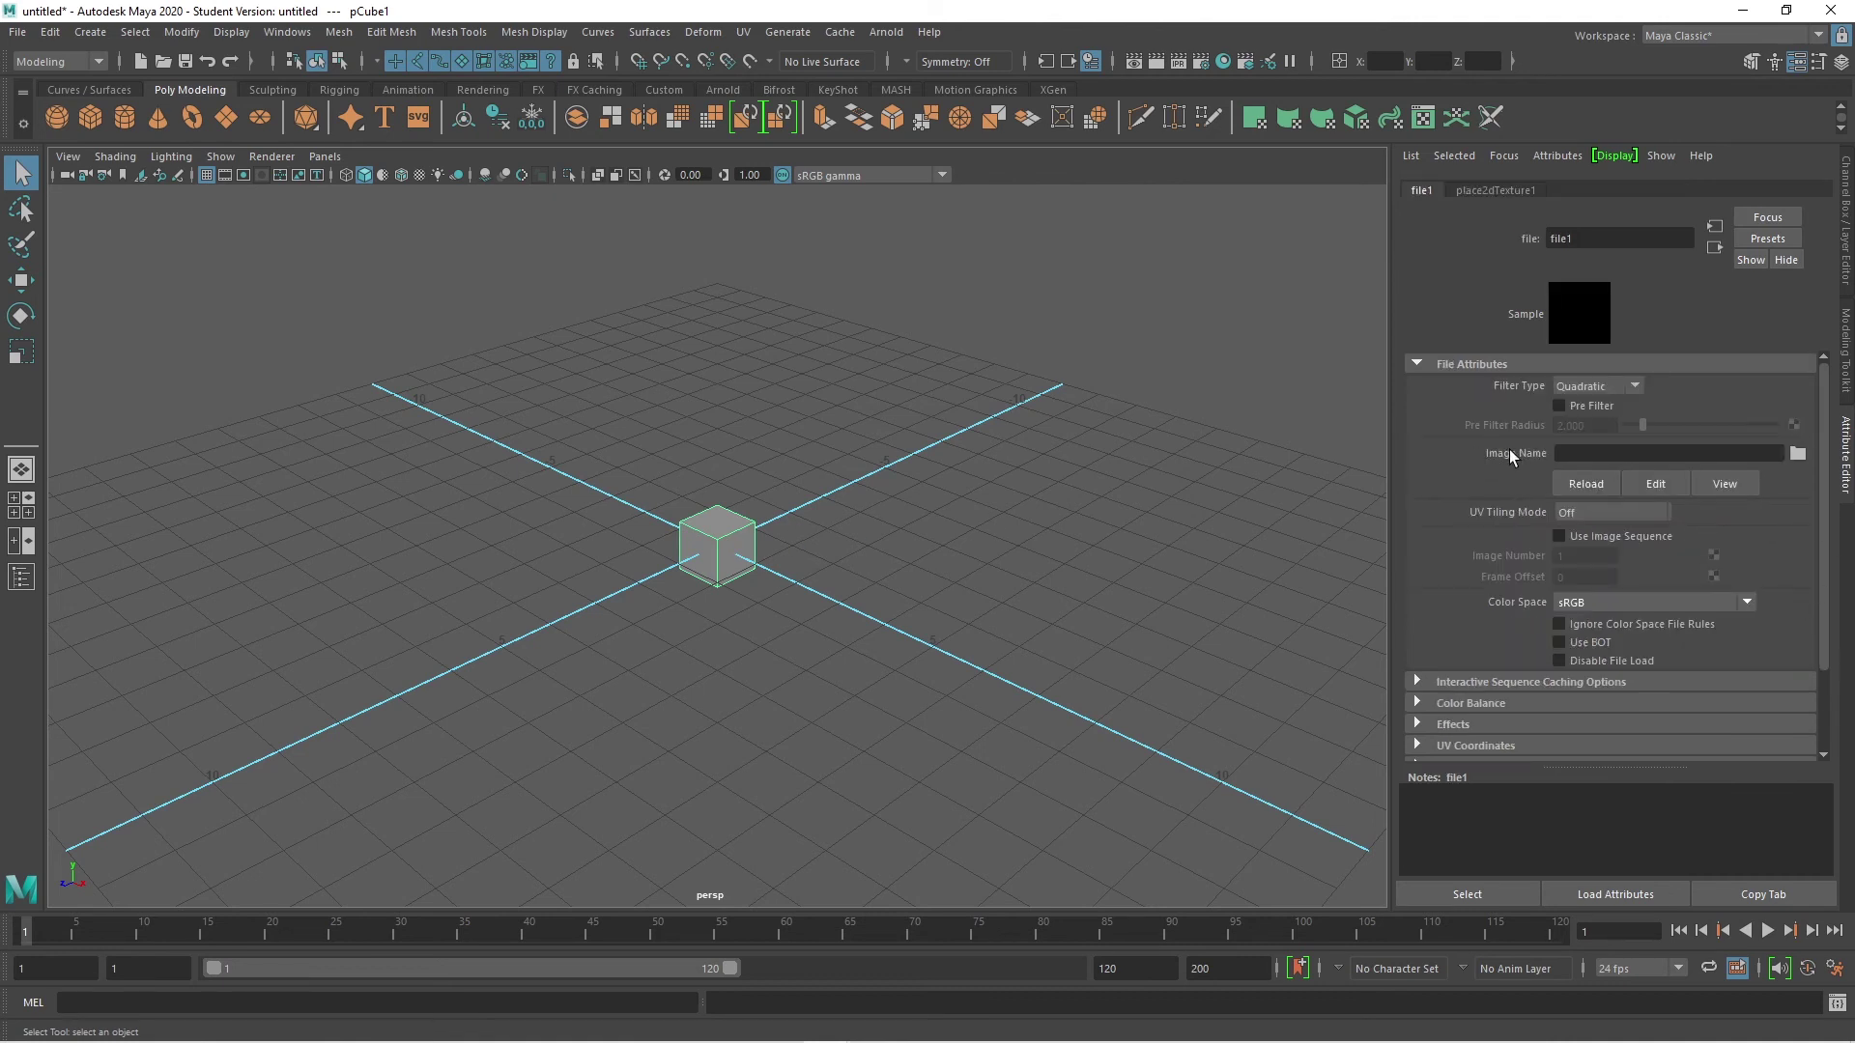
click(1794, 451)
drag(567, 253, 744, 259)
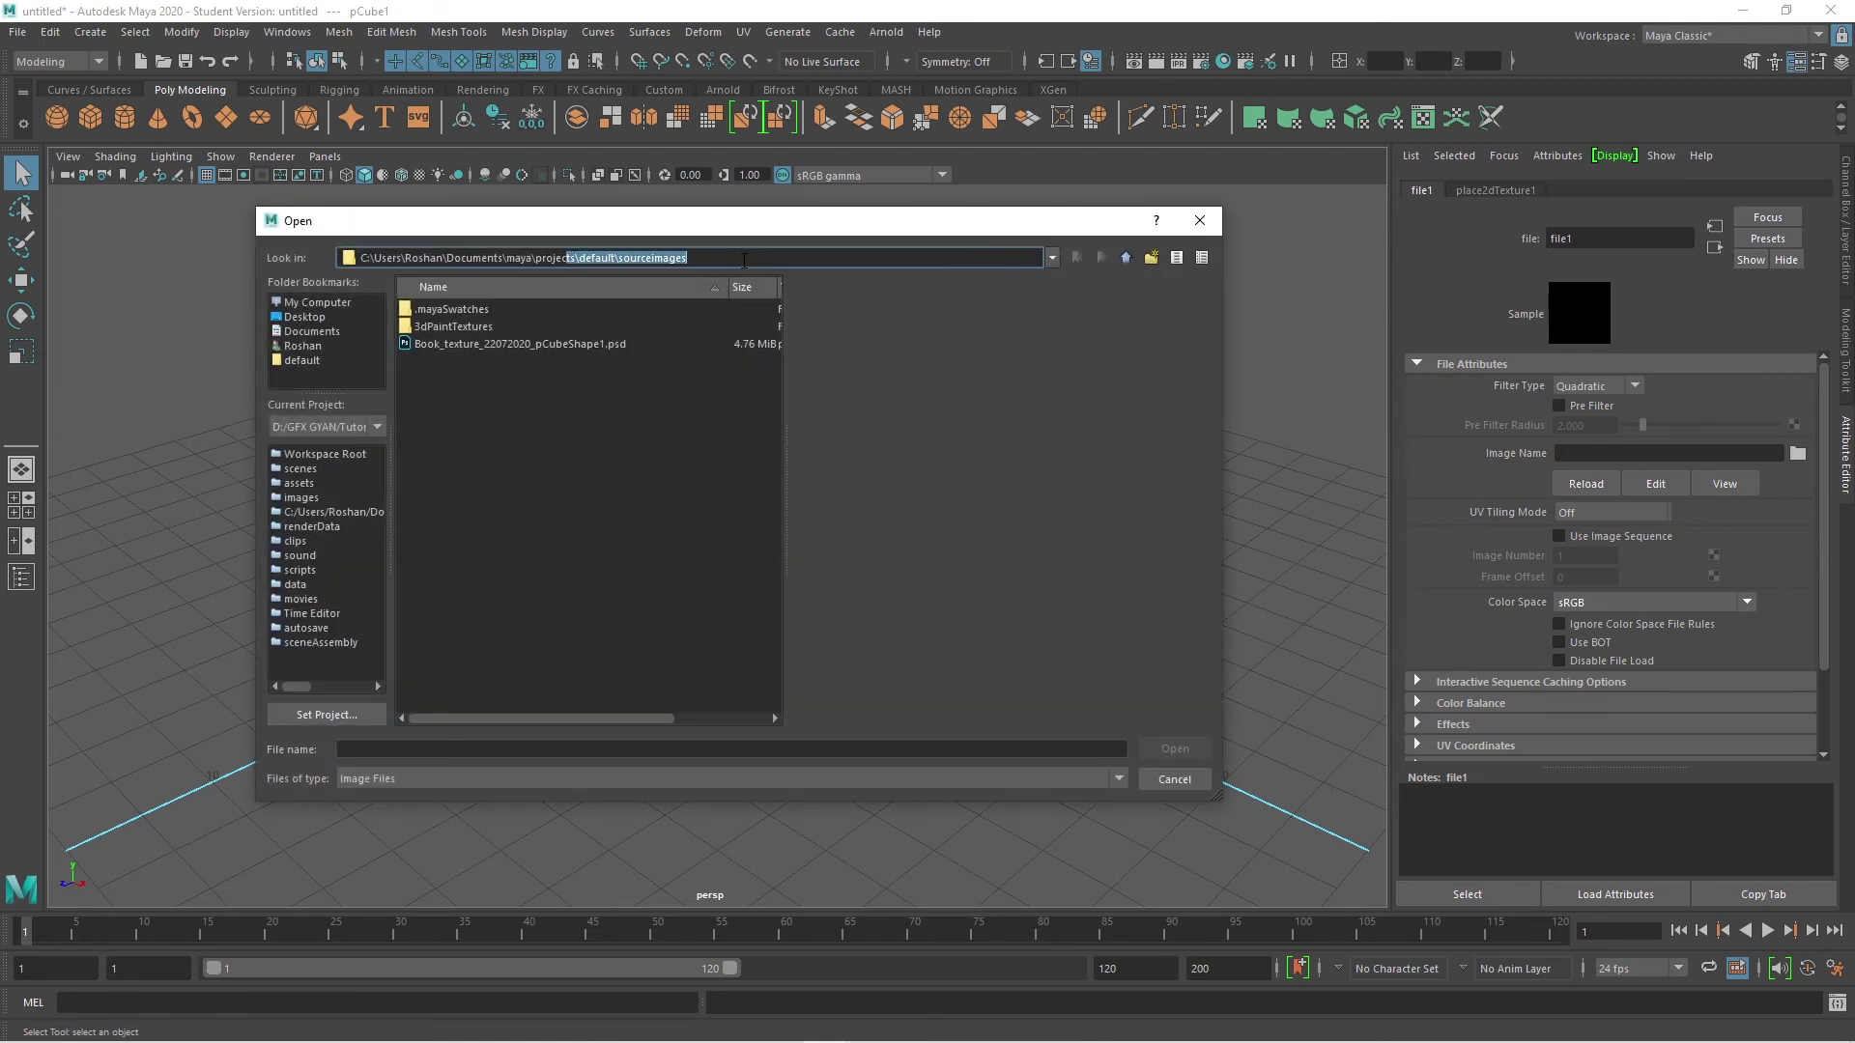
click(1149, 778)
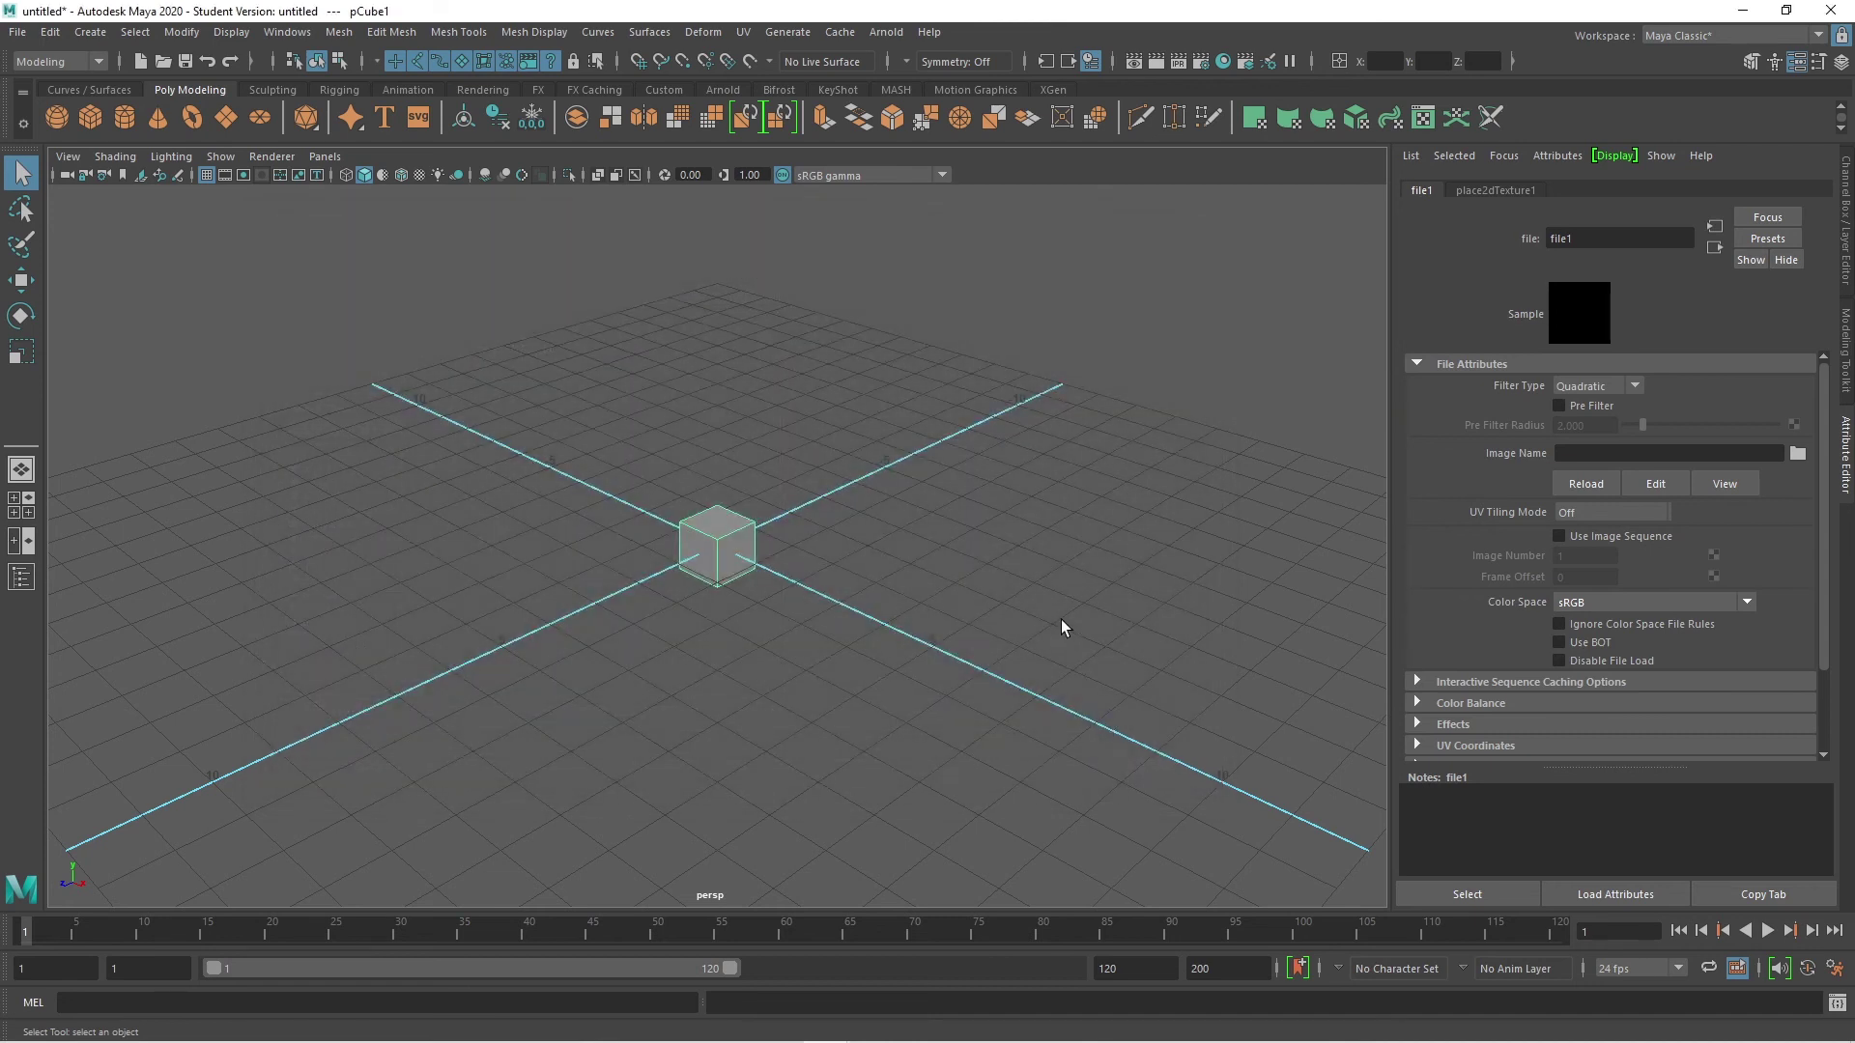